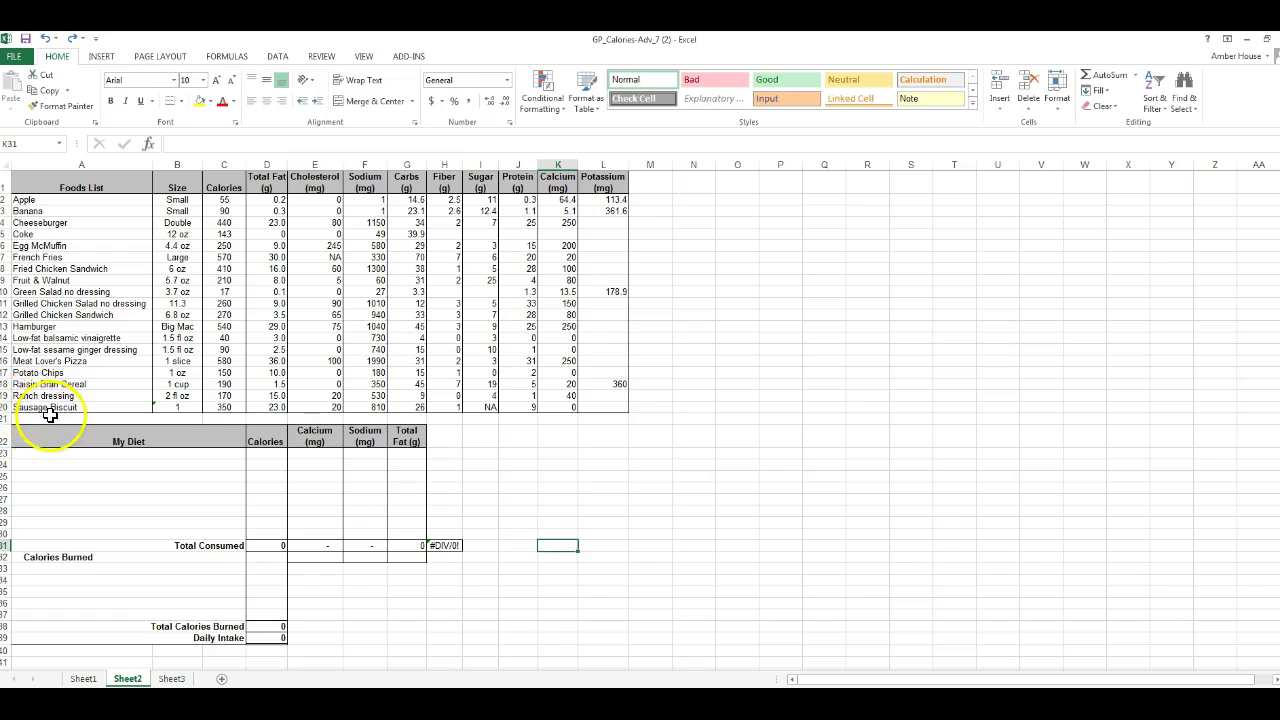
- Choose Egg McMuffin in A23 and Coke in A24 as the first two My Diet foods
left_click(133, 456)
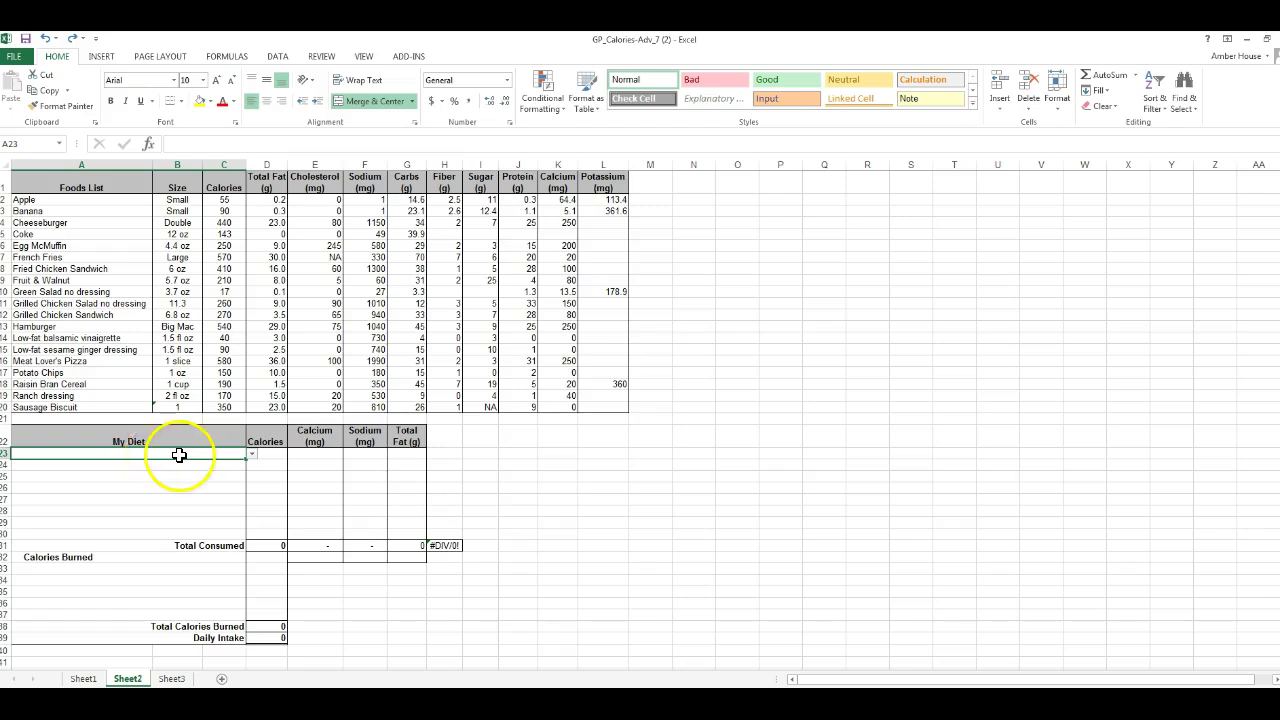
left_click(251, 455)
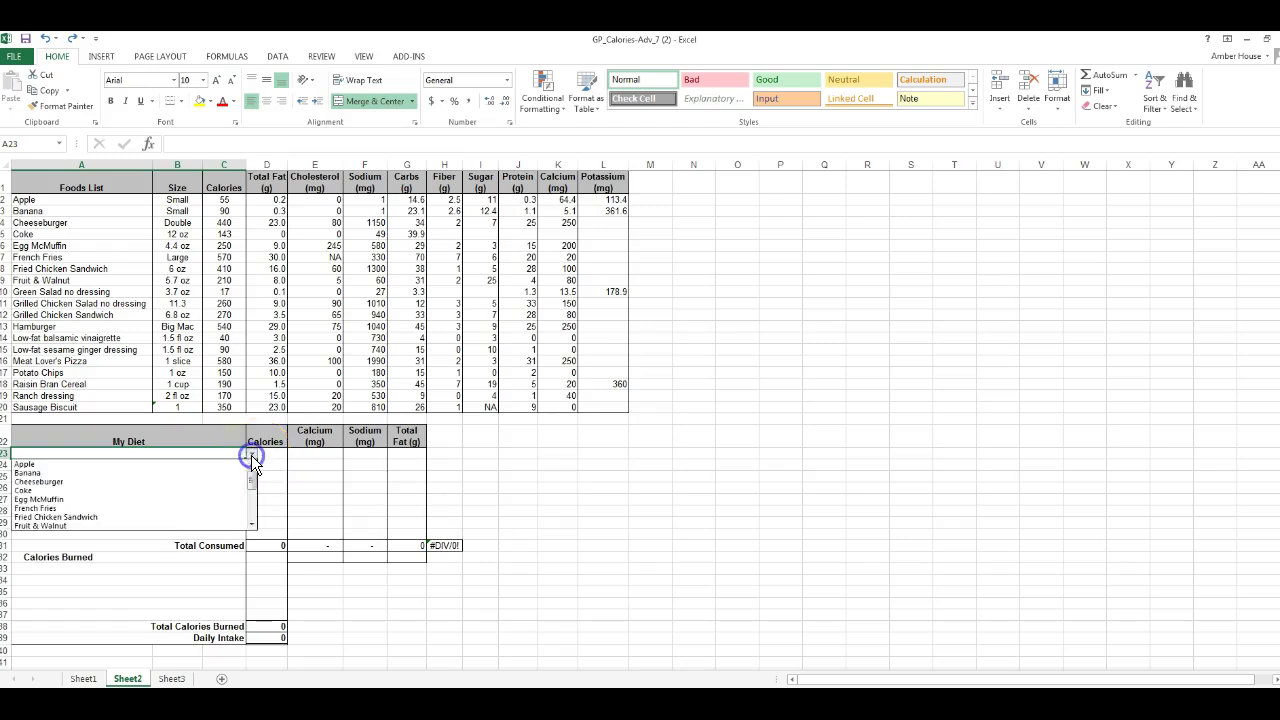
left_click(92, 500)
left_click(134, 464)
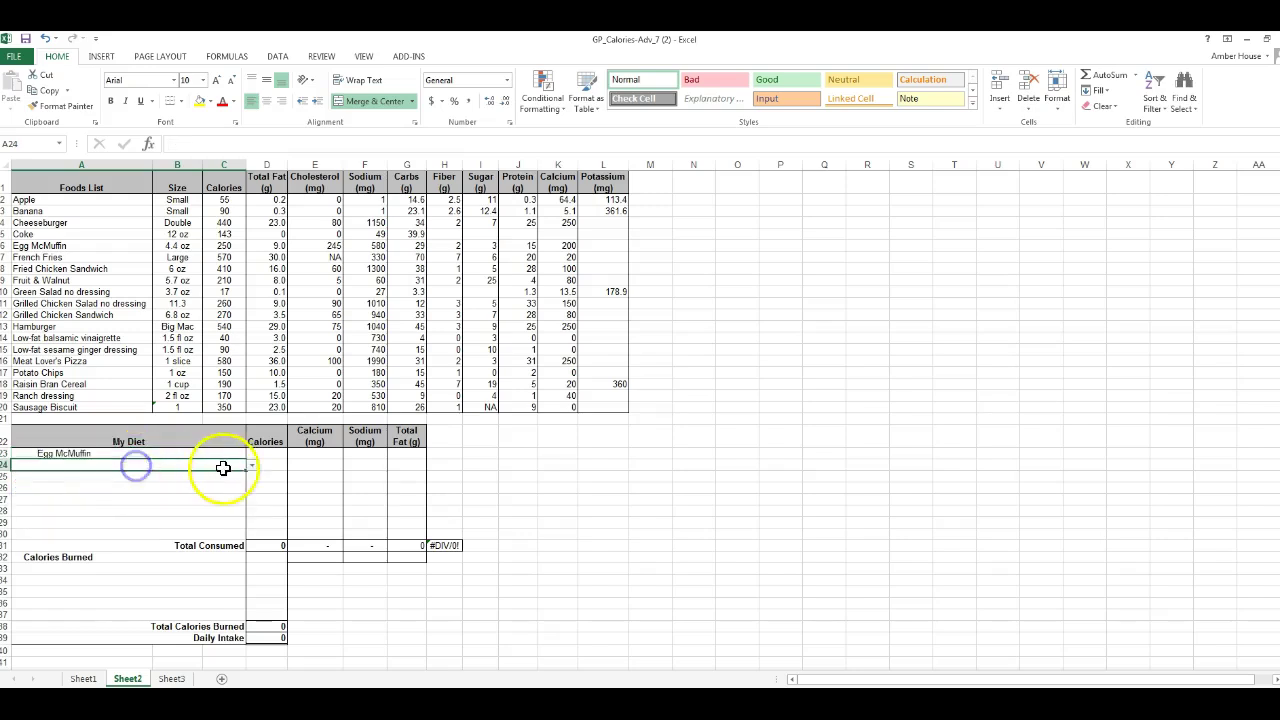
left_click(108, 533)
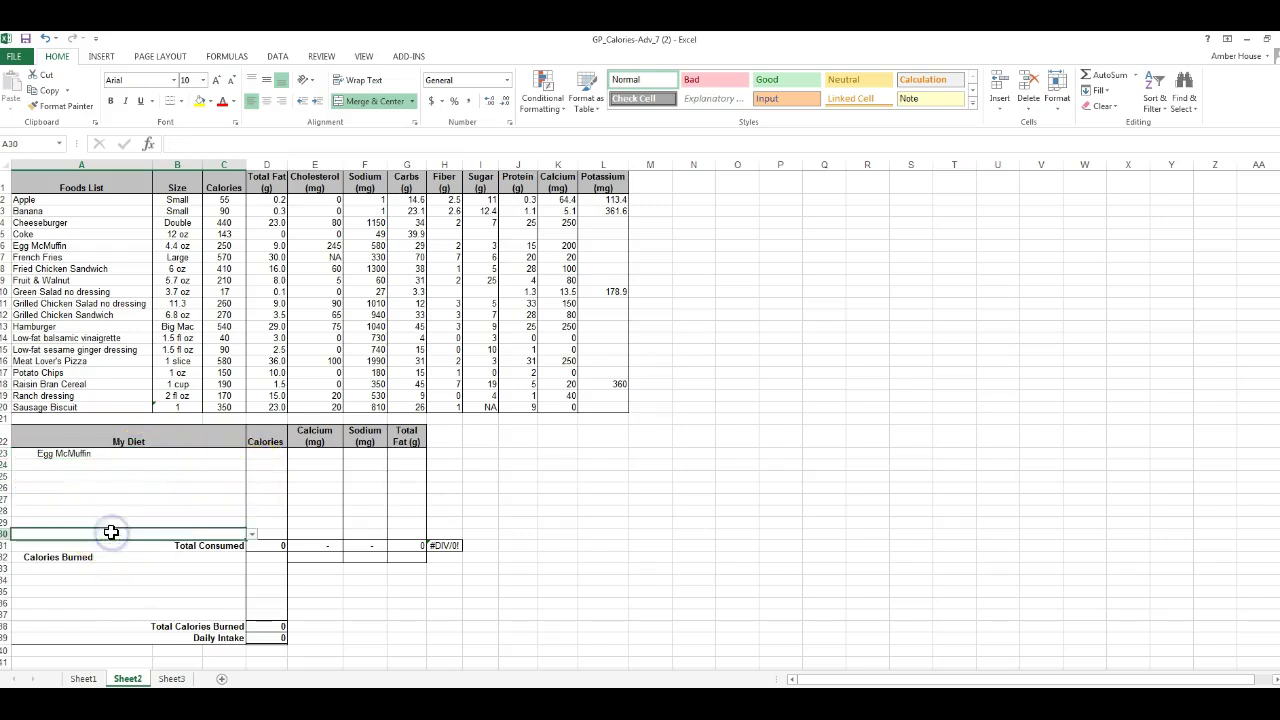
left_click(177, 463)
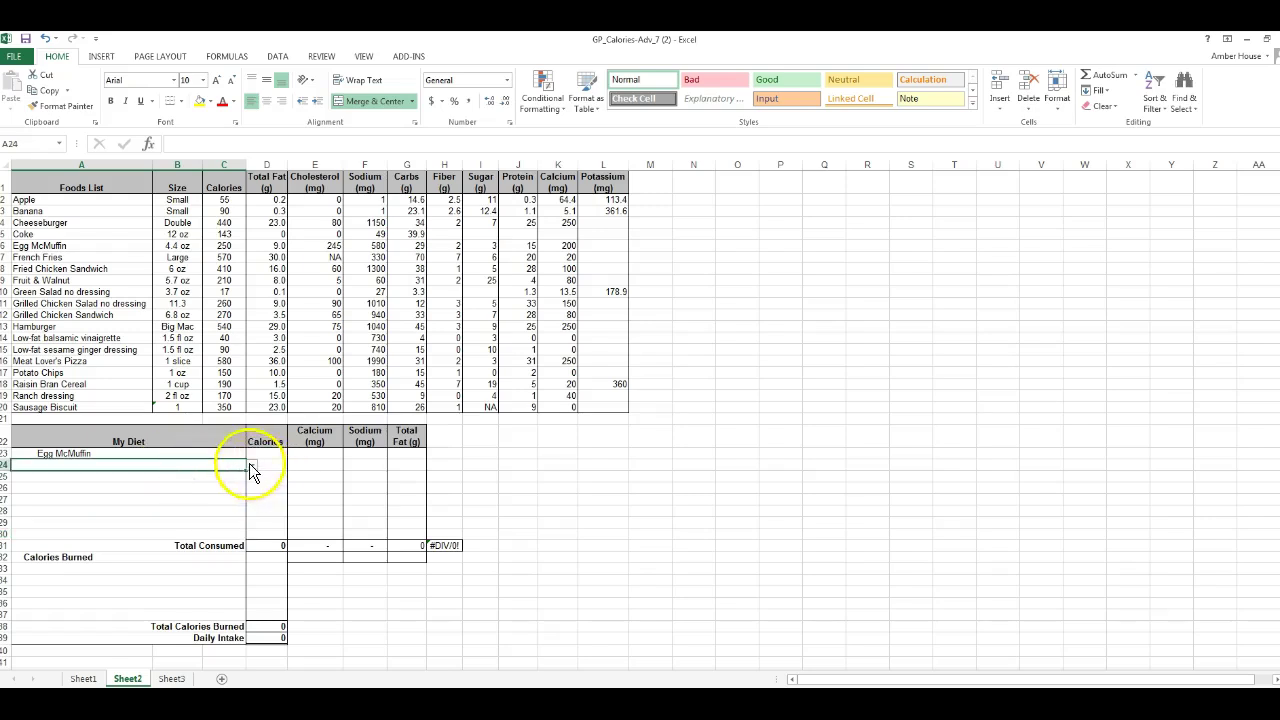
left_click(251, 464)
left_click(141, 503)
- Choose Apple in A25 and French Fries in A26 of the My Diet list
left_click(212, 479)
left_click(251, 477)
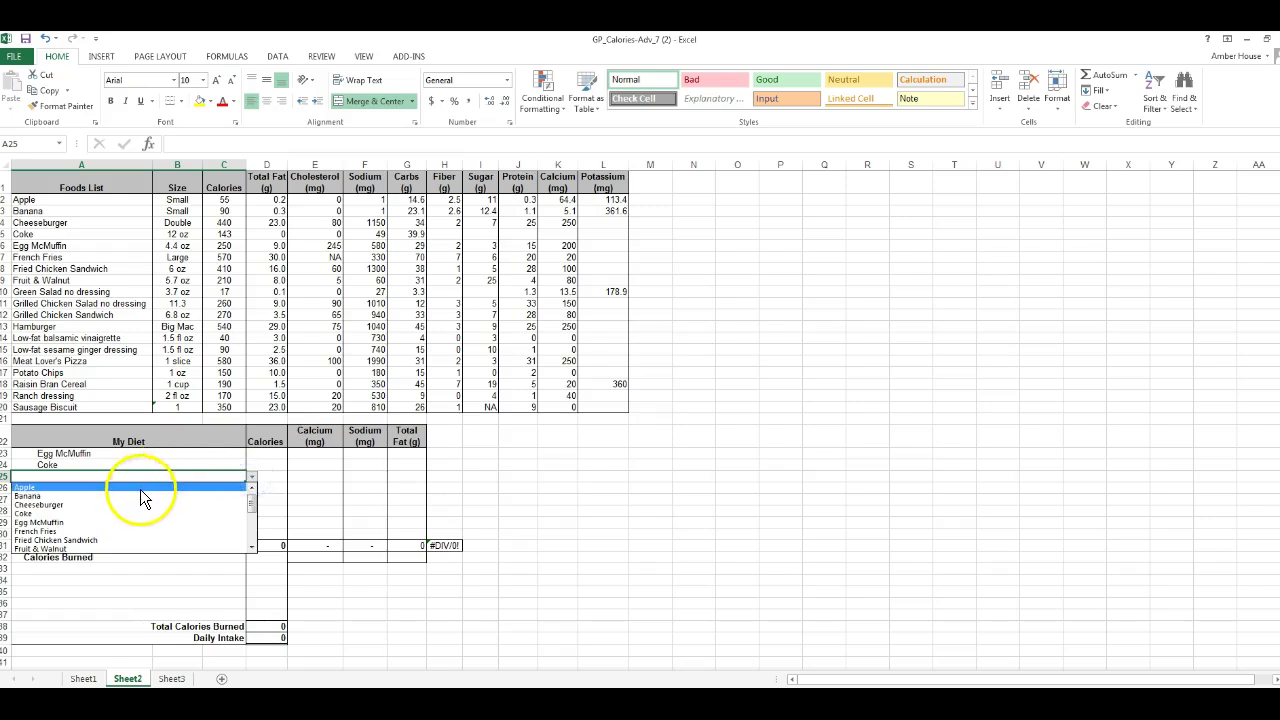
left_click(141, 489)
left_click(177, 488)
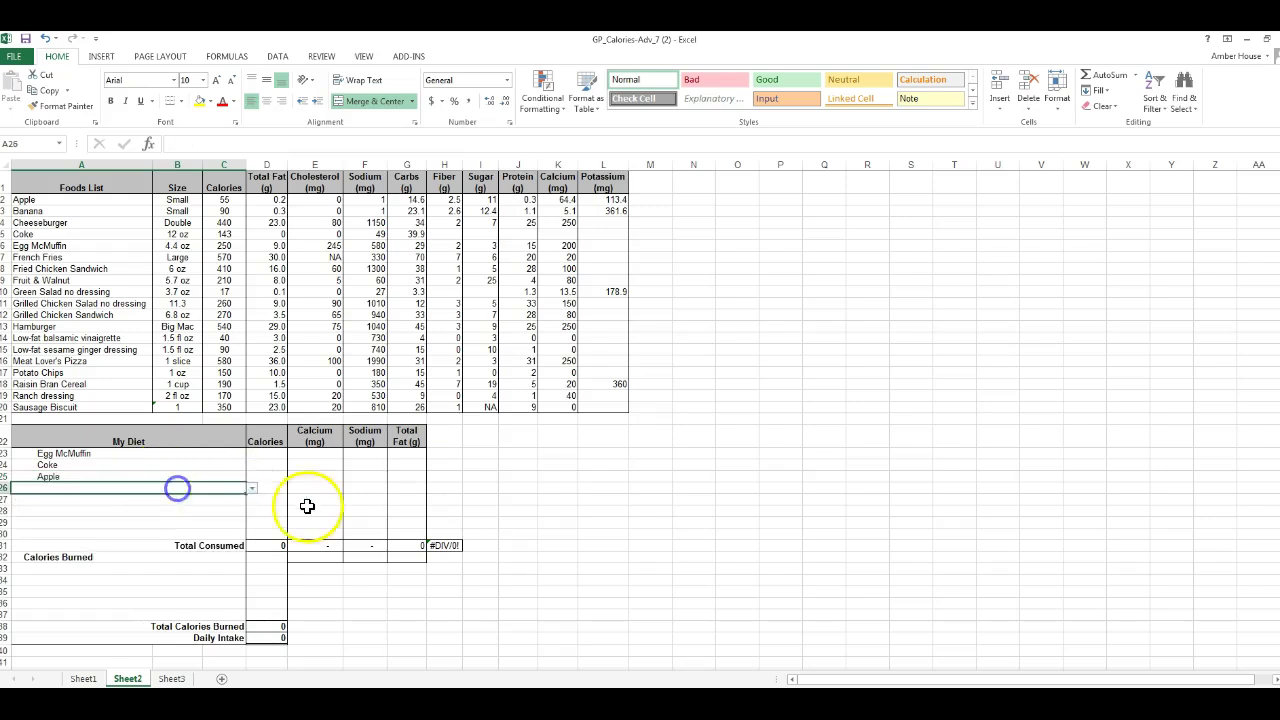
left_click(251, 488)
left_click(163, 542)
- Choose Fried Chicken Sandwich in A27 and Banana in A28 of the My Diet list
left_click(157, 504)
left_click(251, 500)
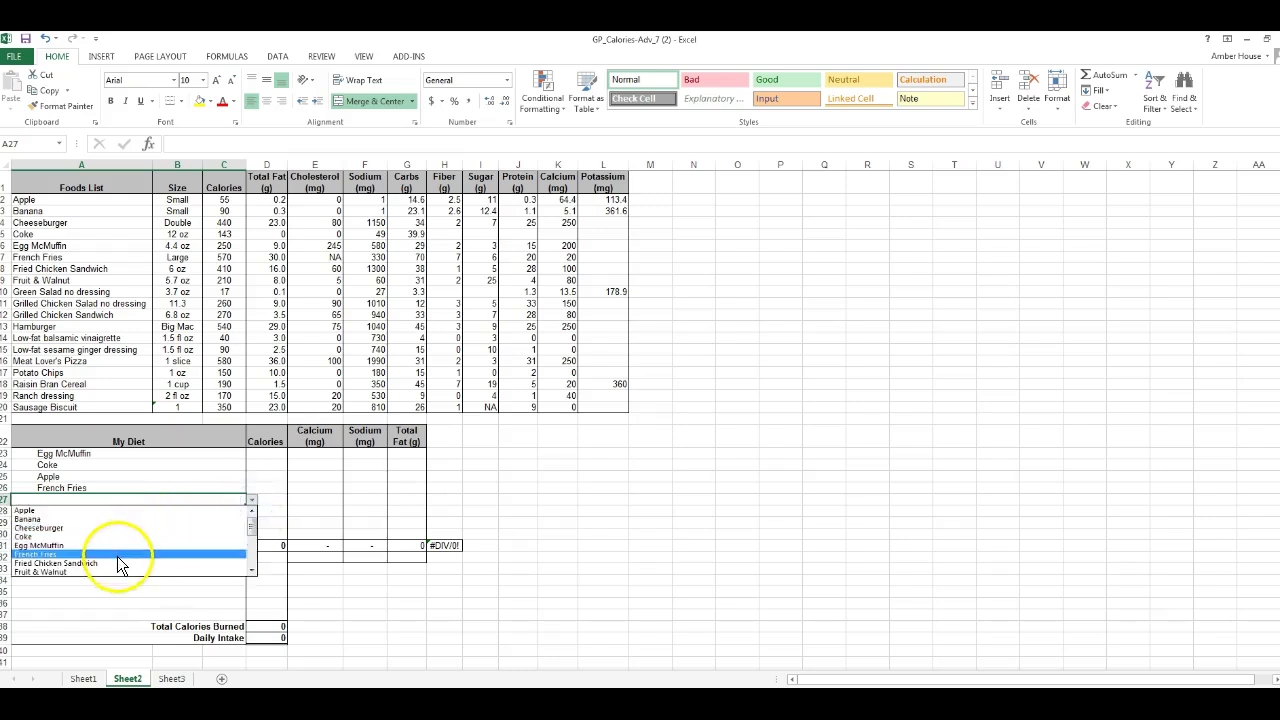
left_click(117, 561)
left_click(126, 511)
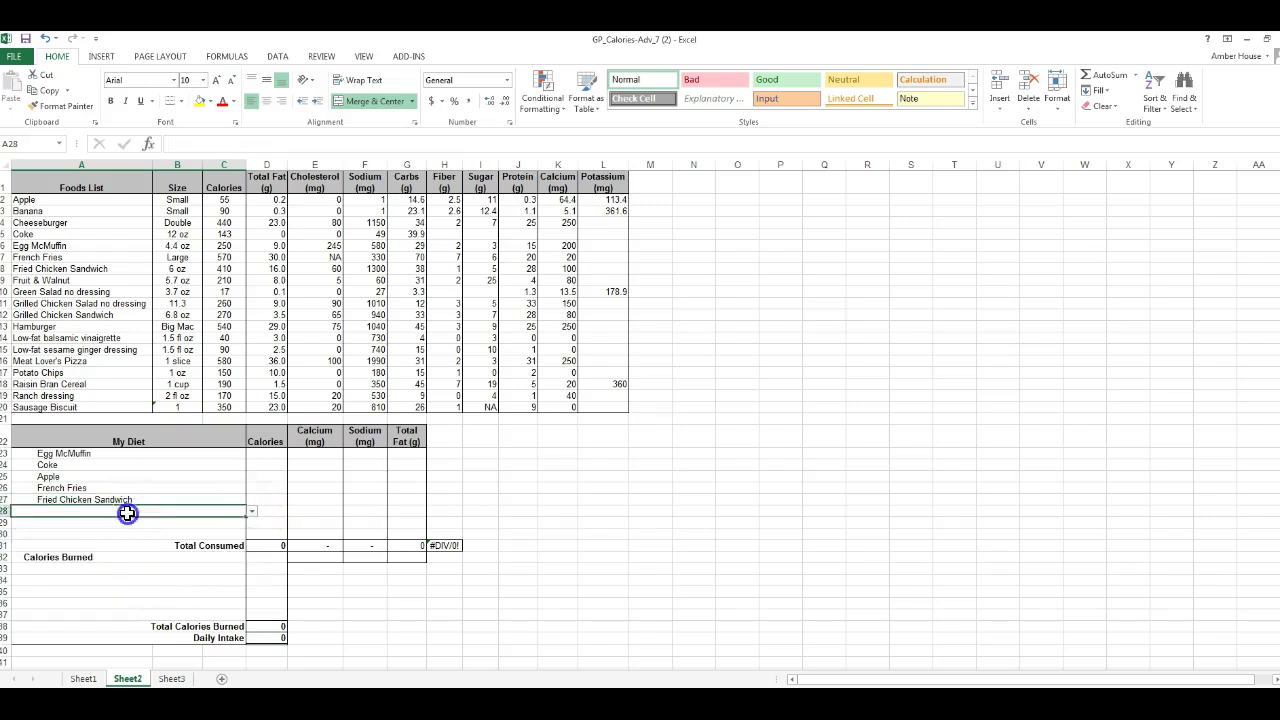
left_click(253, 512)
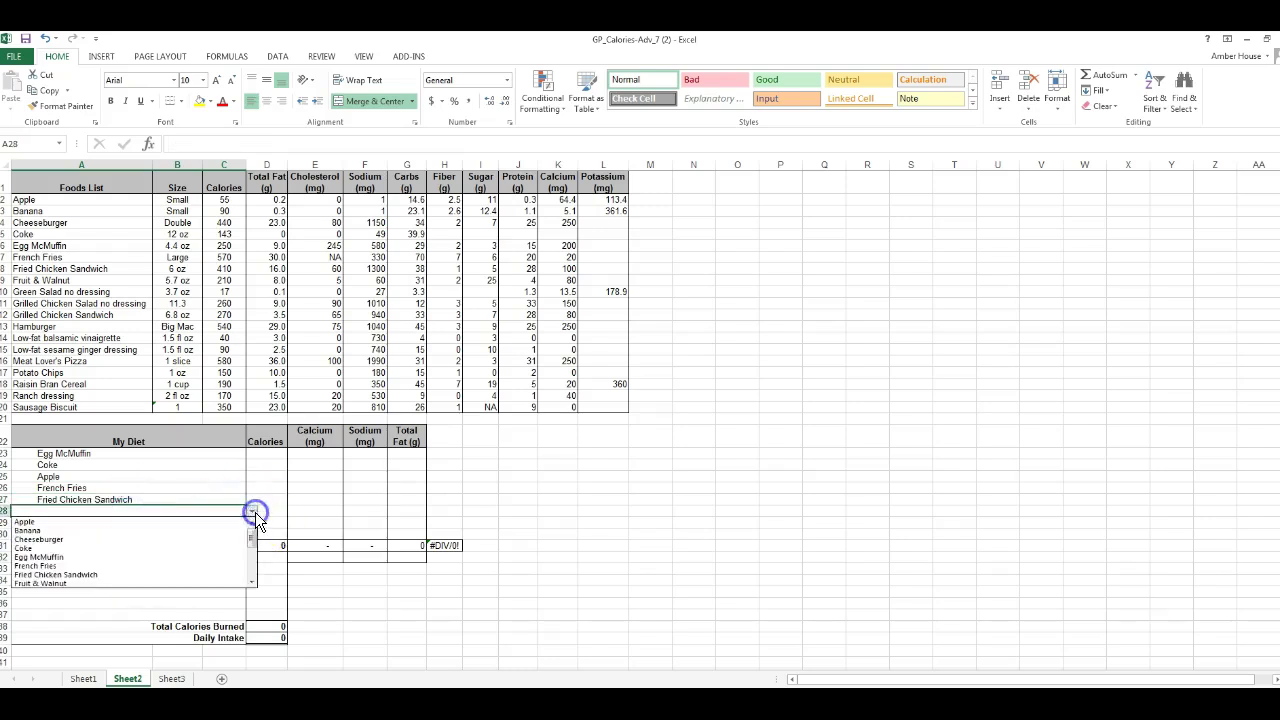
left_click(80, 531)
- Choose Fruit & Walnut in A29 and Apple in A30 to complete the My Diet list
left_click(180, 523)
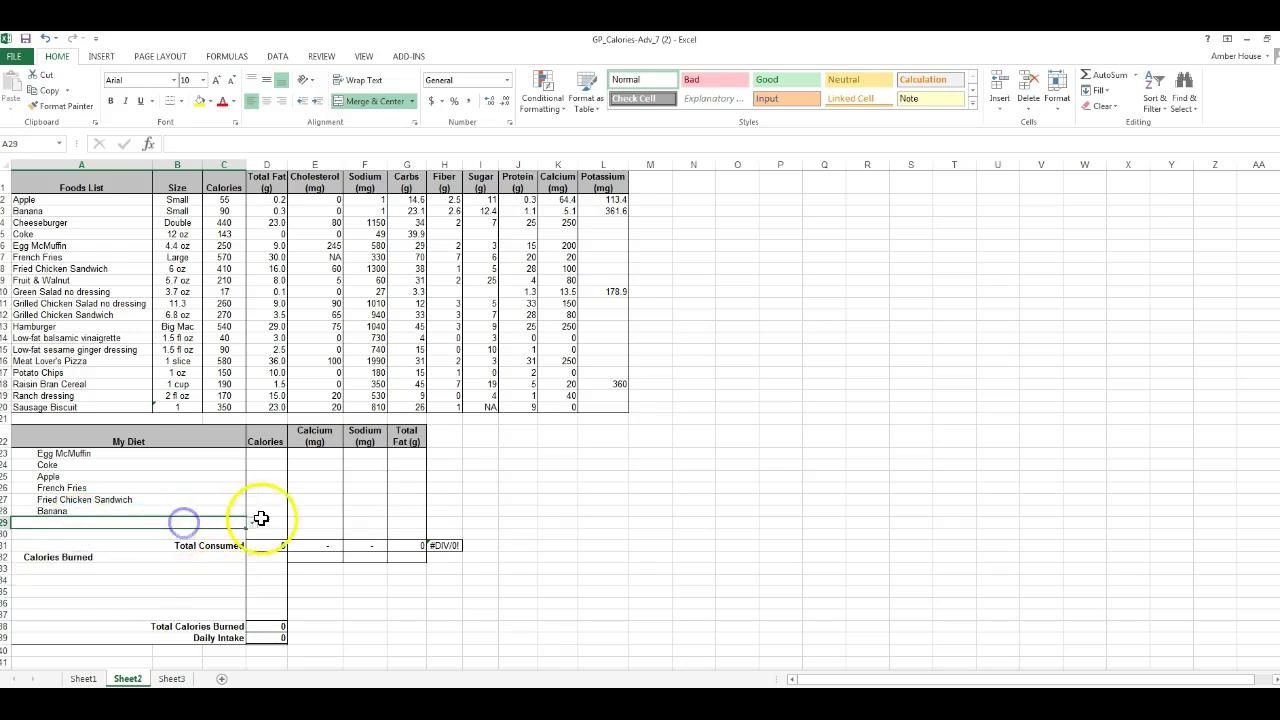
left_click(255, 524)
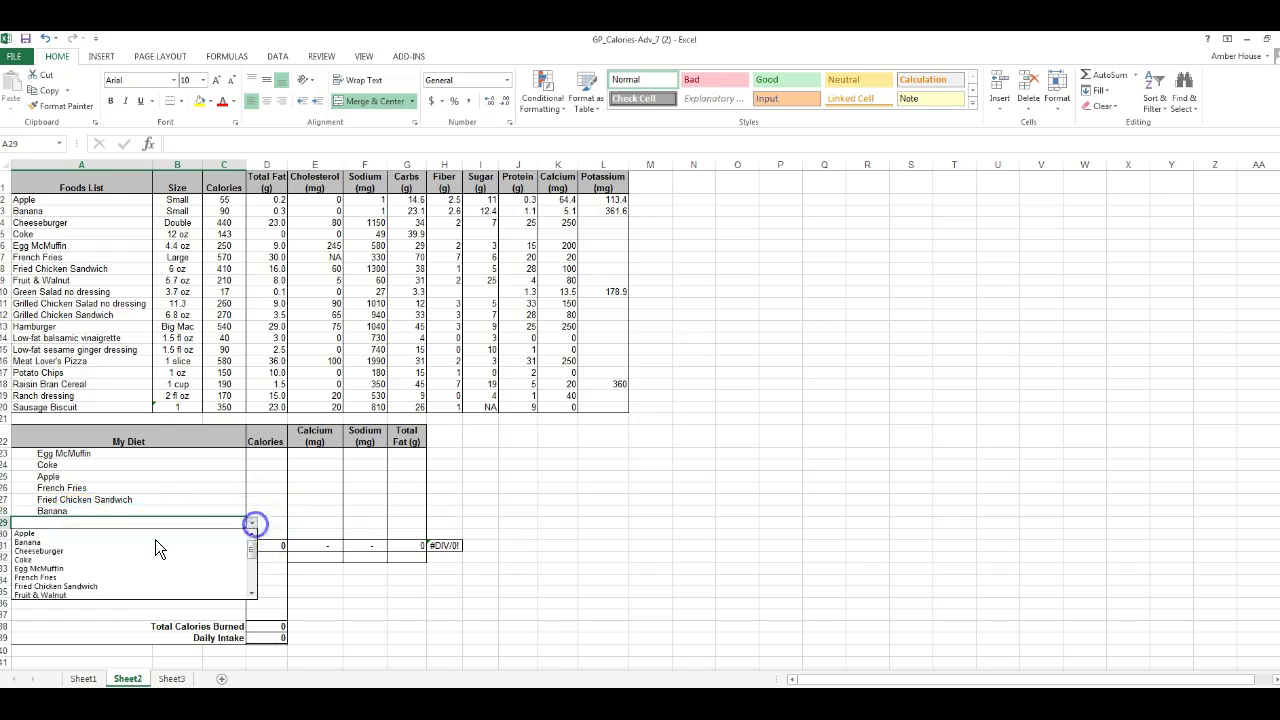
left_click(28, 595)
left_click(224, 534)
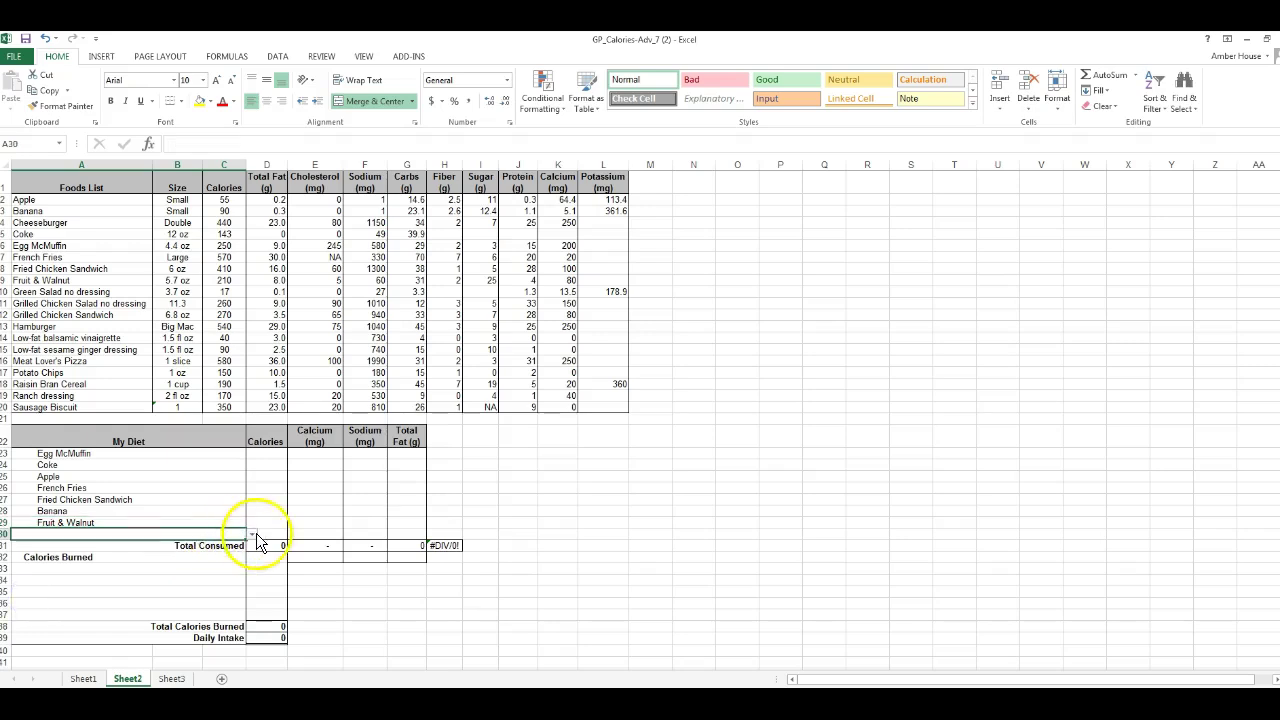
left_click(254, 534)
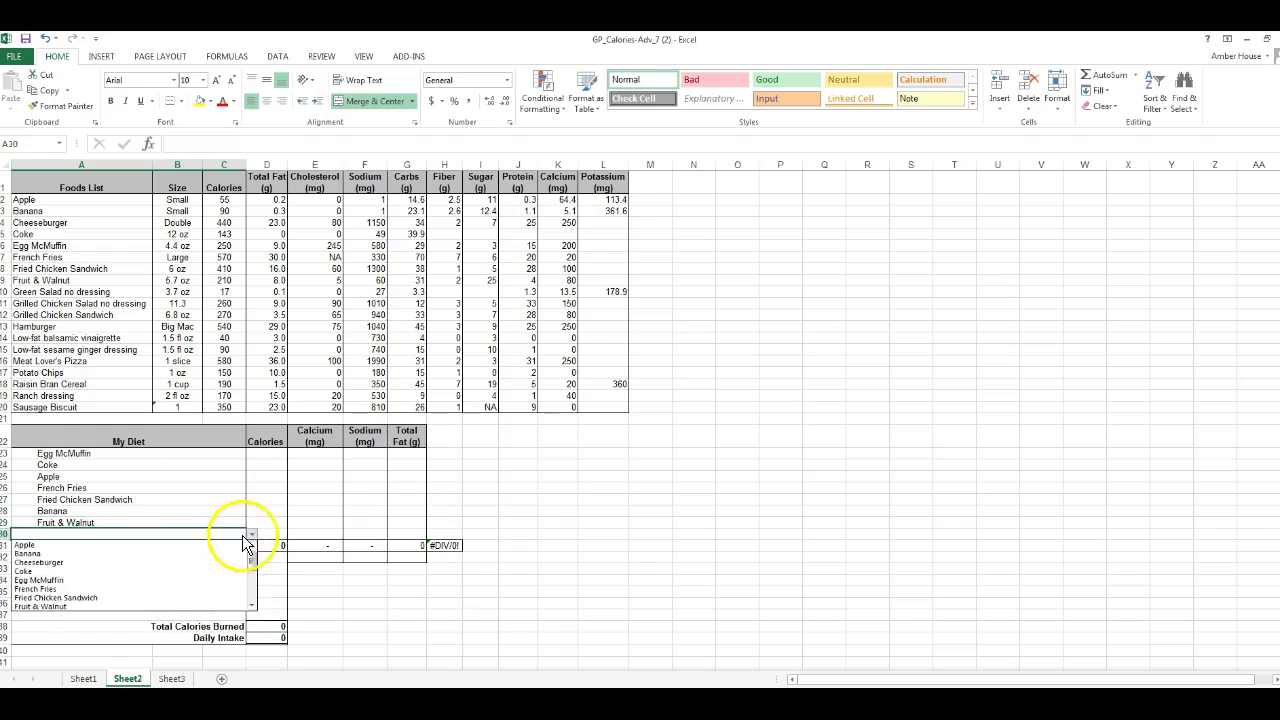
left_click(43, 545)
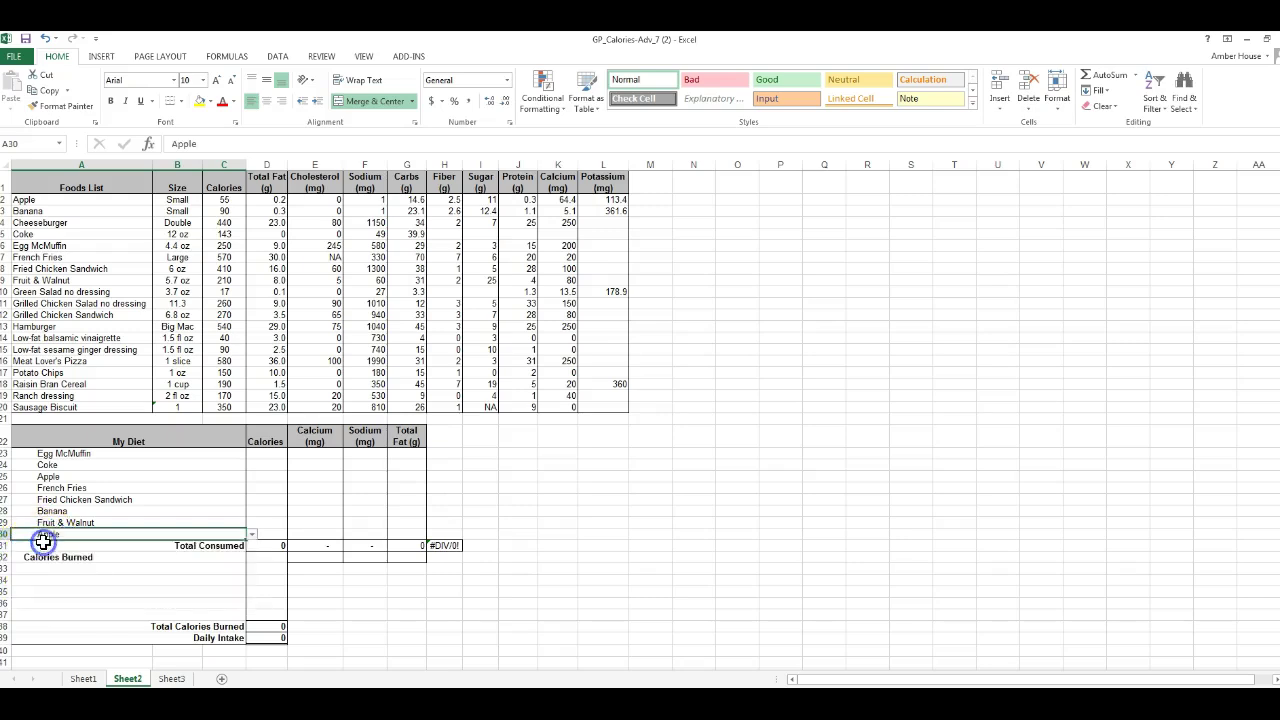
left_click(395, 601)
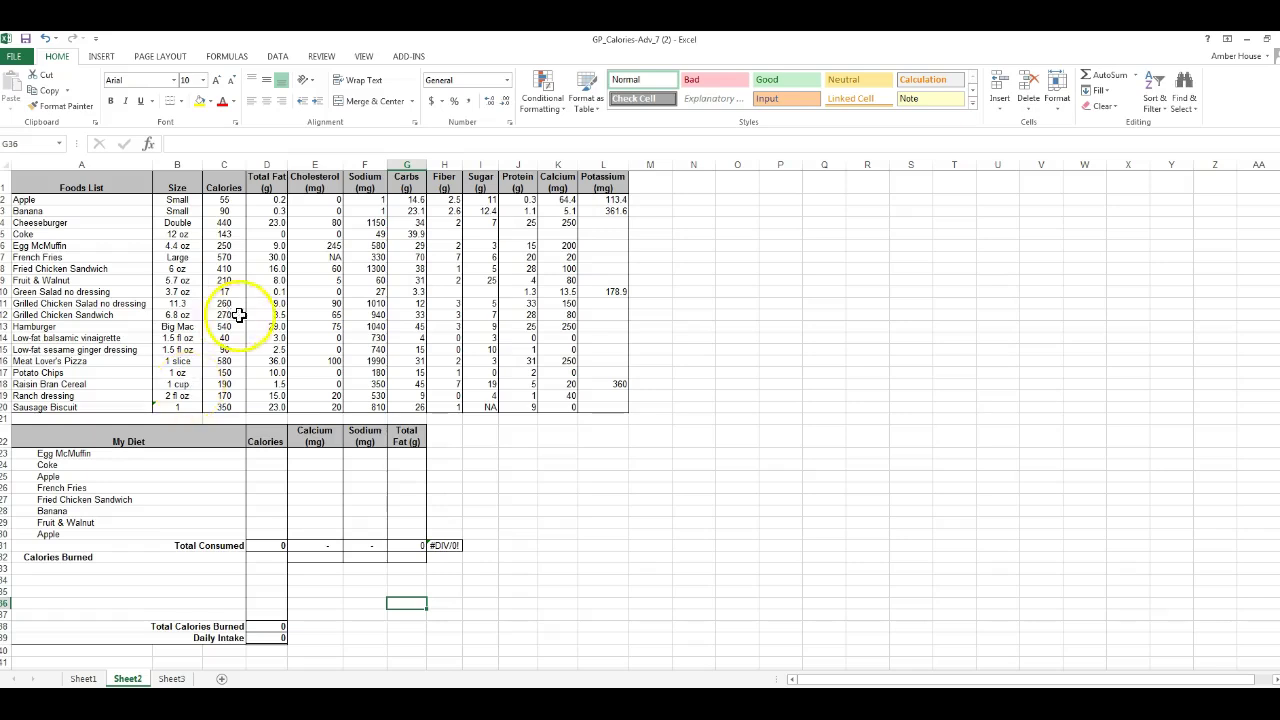
- Examine calorie cell D23, the diet food in A23, and the Foods List table including its headers, A1:L20
left_click(268, 453)
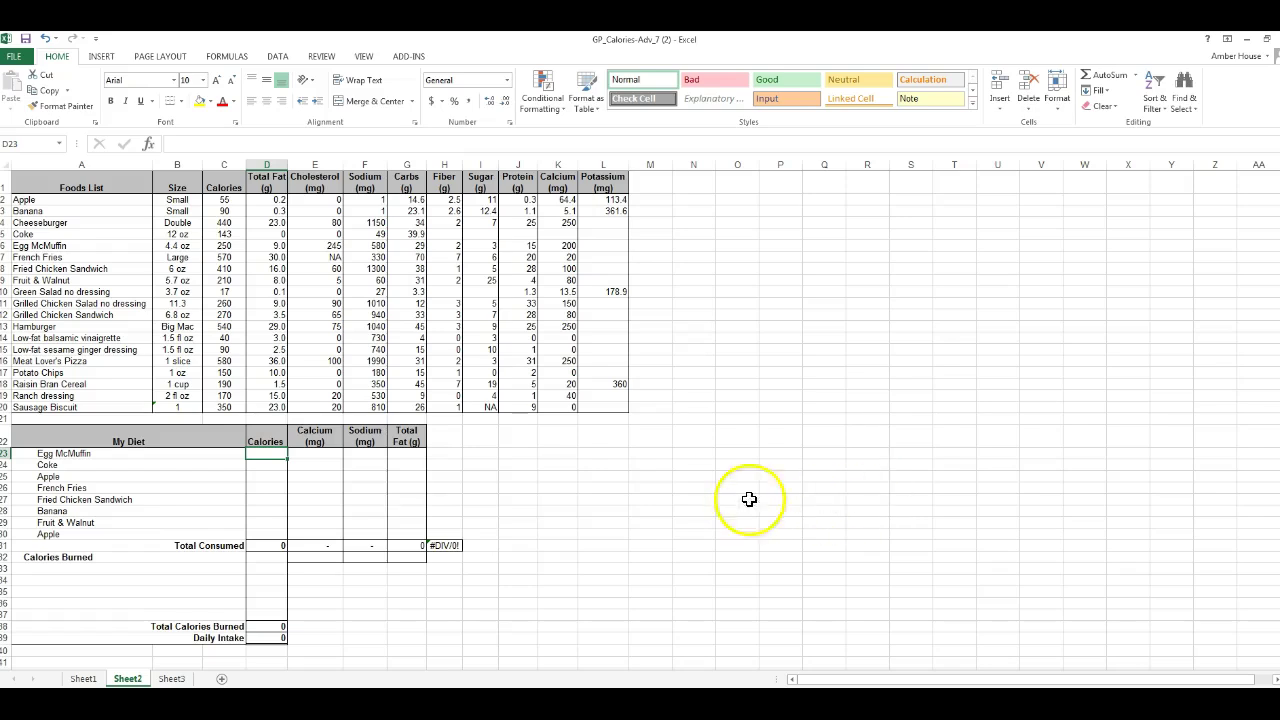
left_click(43, 452)
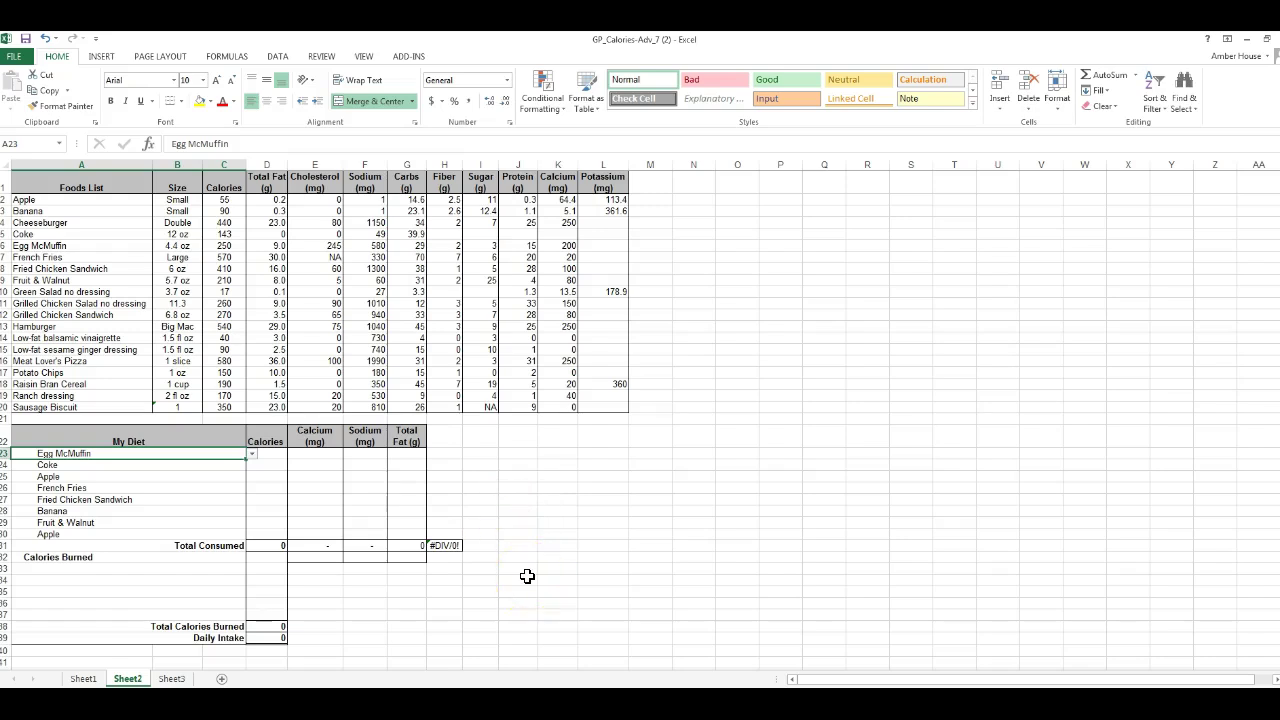
left_click(83, 203)
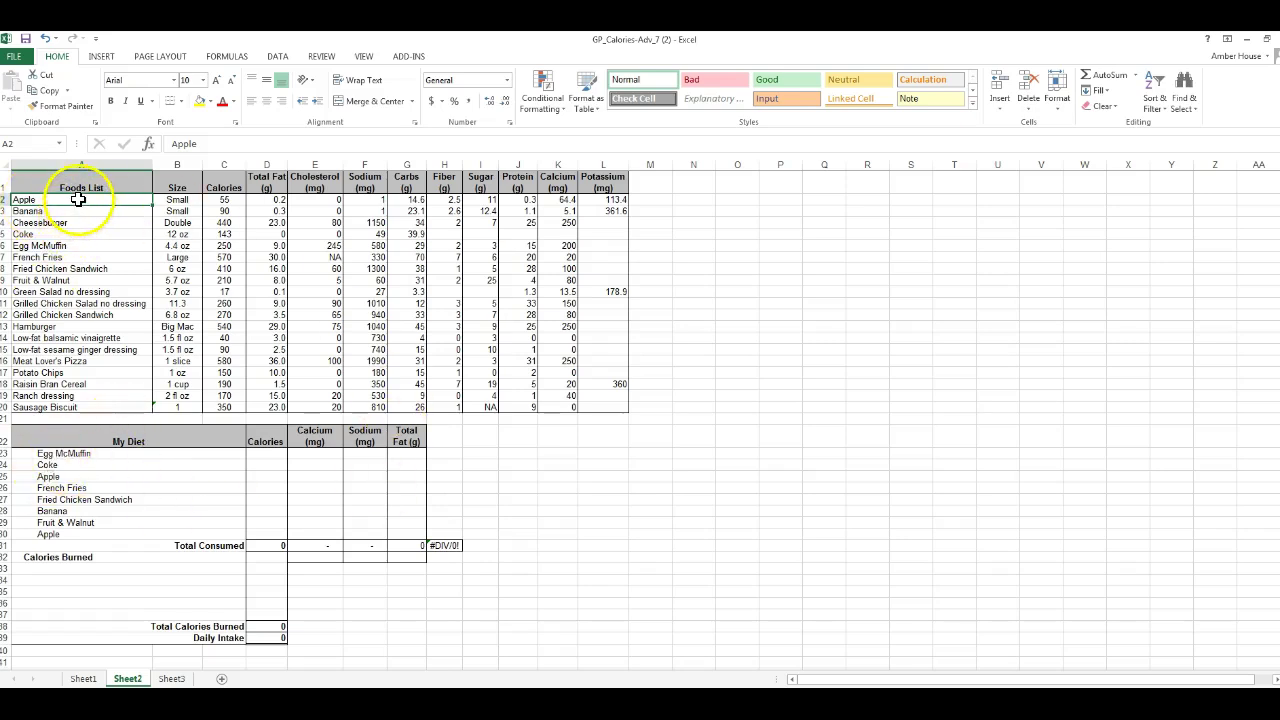
mouse_move(78, 199)
left_mouse_down()
mouse_move(177, 277)
mouse_move(603, 417)
mouse_move(600, 406)
left_mouse_up()
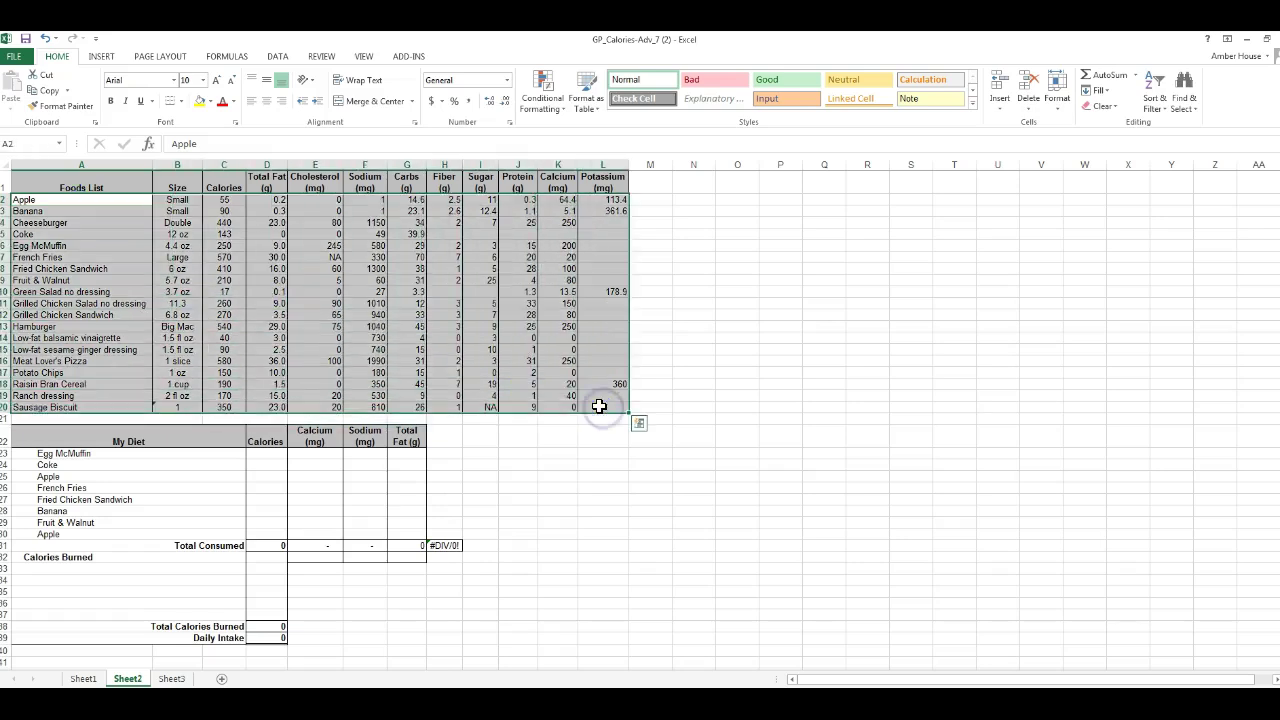
left_click(607, 406)
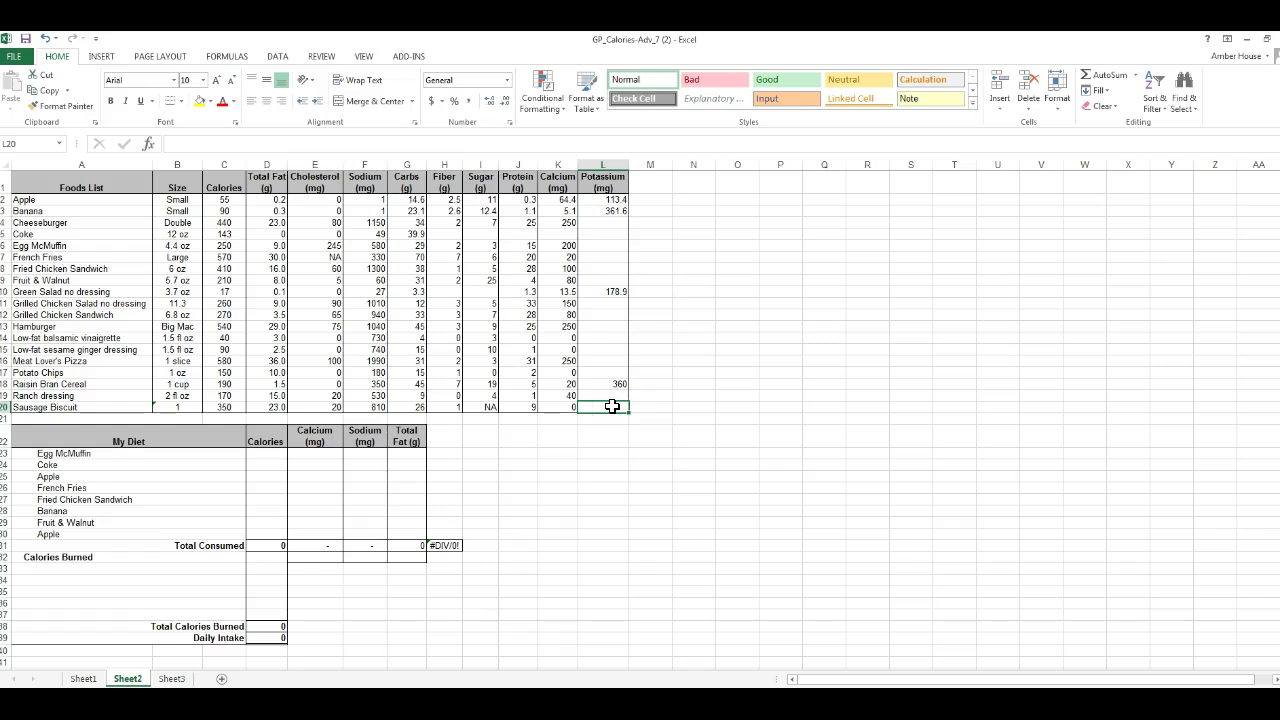
mouse_move(100, 200)
left_mouse_down()
mouse_move(516, 281)
mouse_move(605, 408)
left_mouse_up()
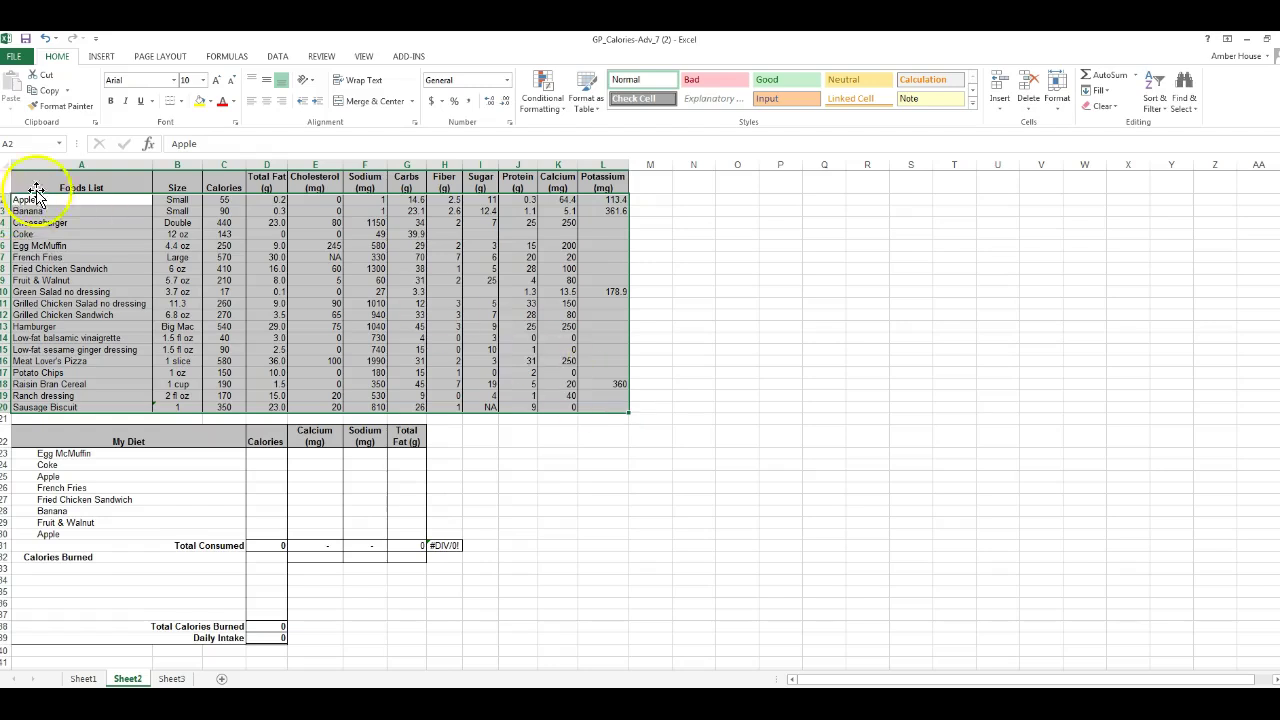
left_click(68, 184)
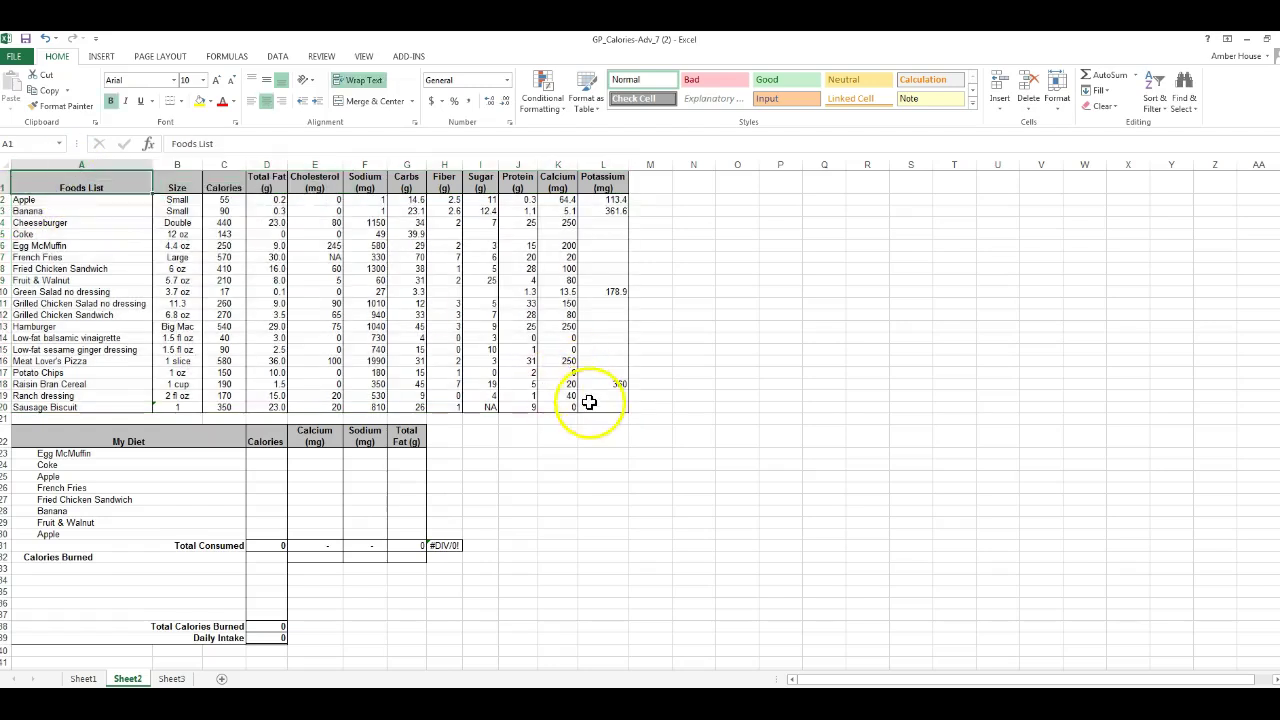
left_click_drag(100, 177, 592, 414)
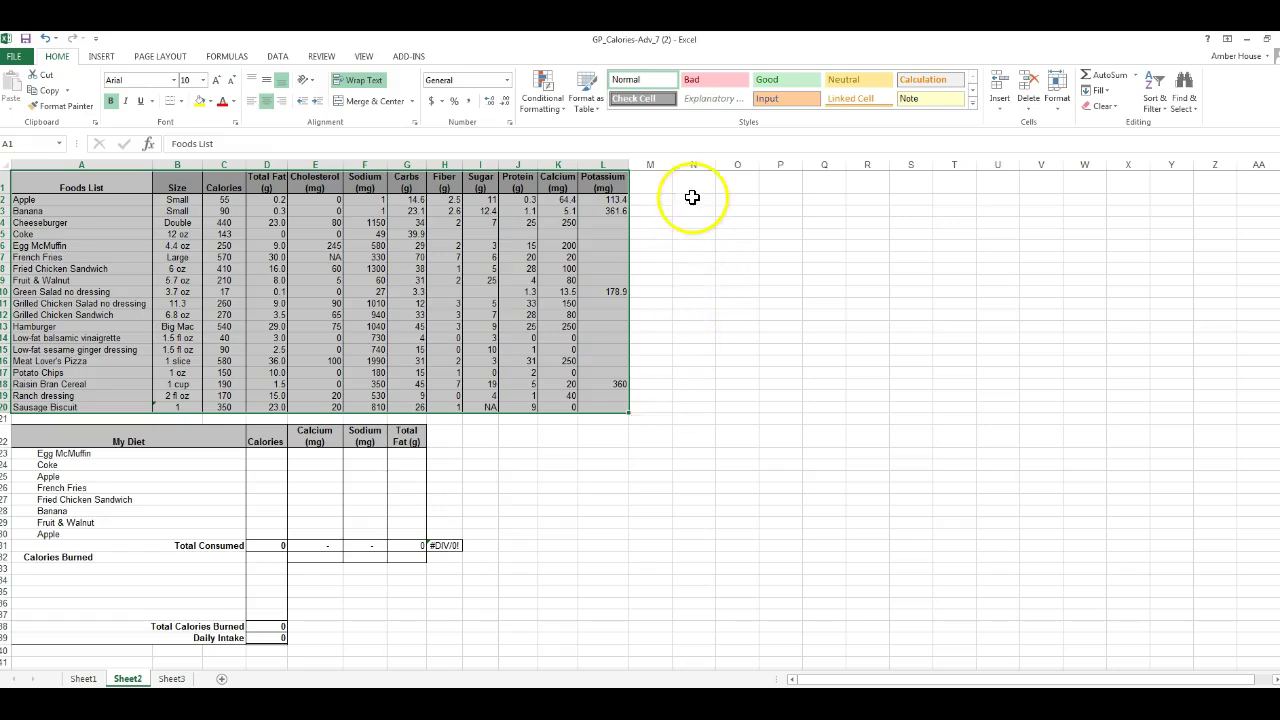
left_click(728, 190)
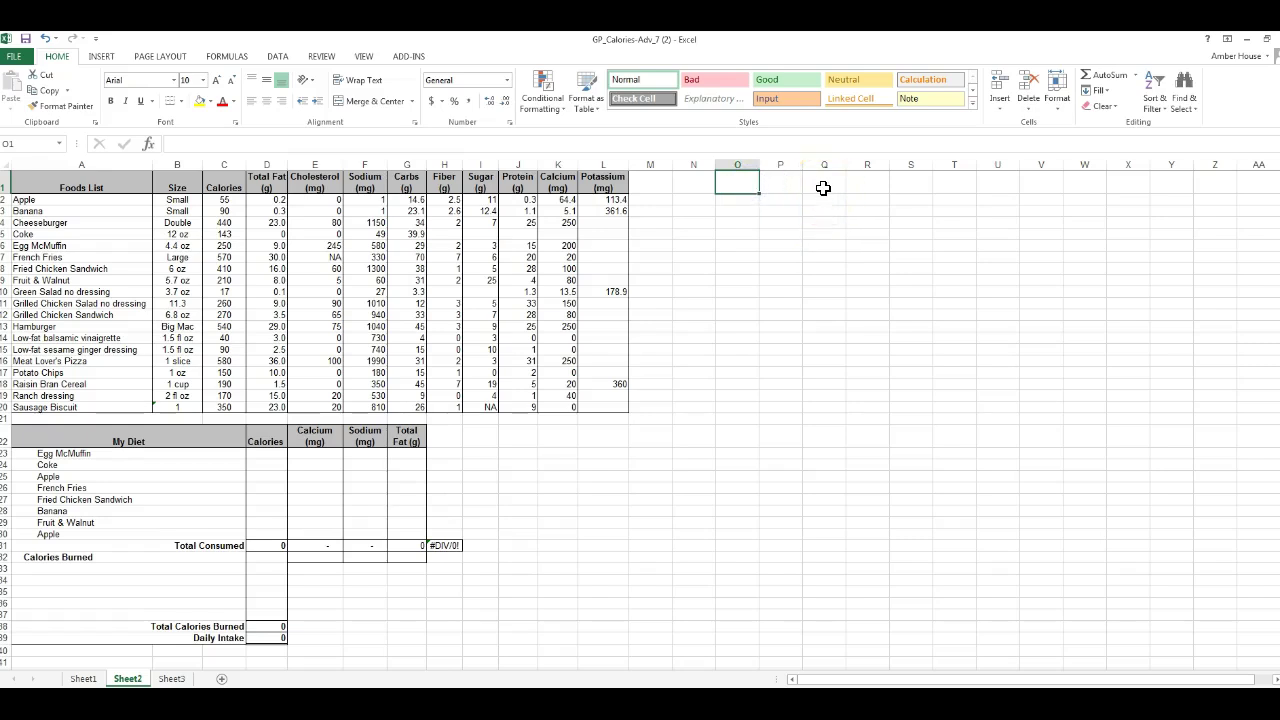
type("A1")
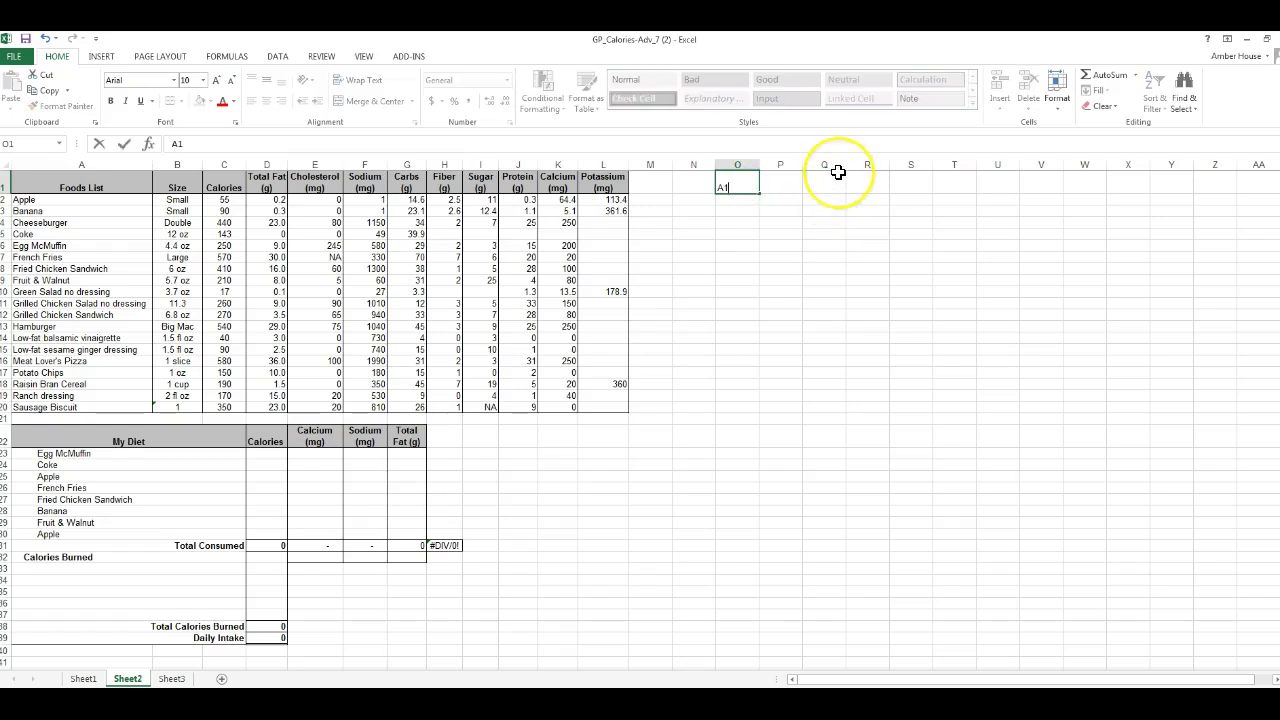
type(":L20")
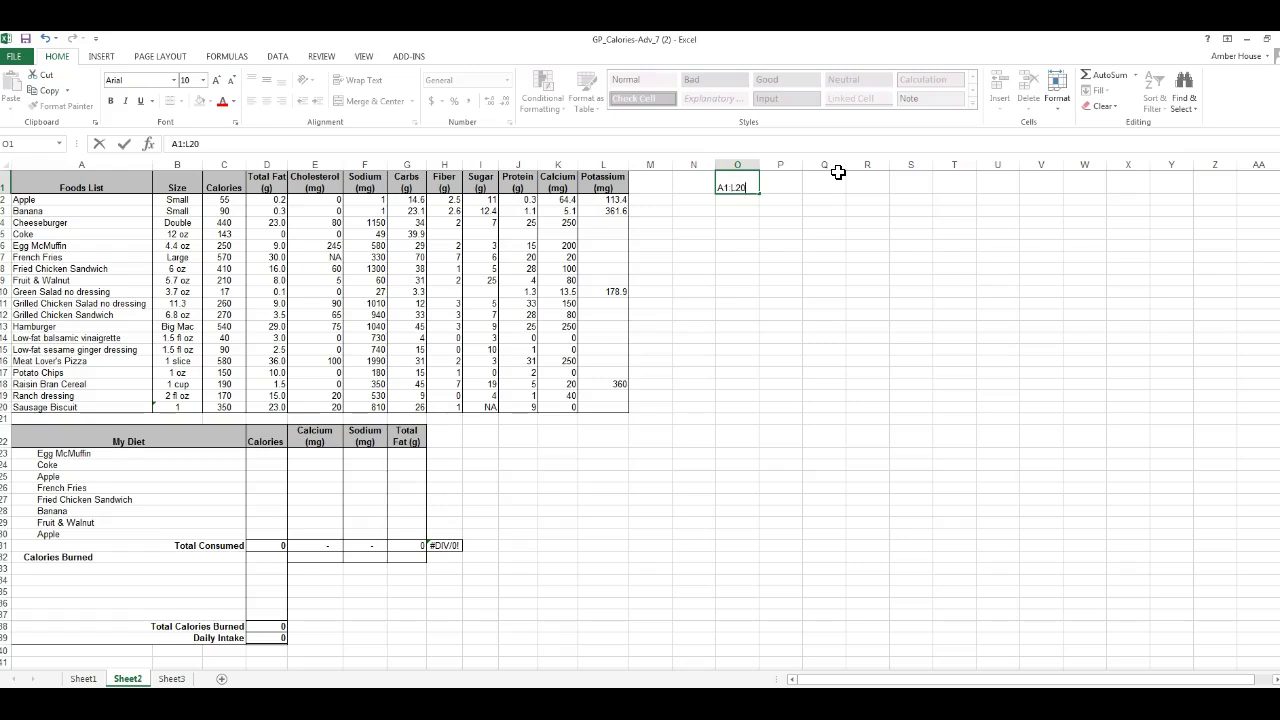
key("Return")
key("Up")
key("Delete")
- Enter the note label Cell Address in O4 with the reference A23 beside it in P4
key("Down")
key("Down")
key("Down")
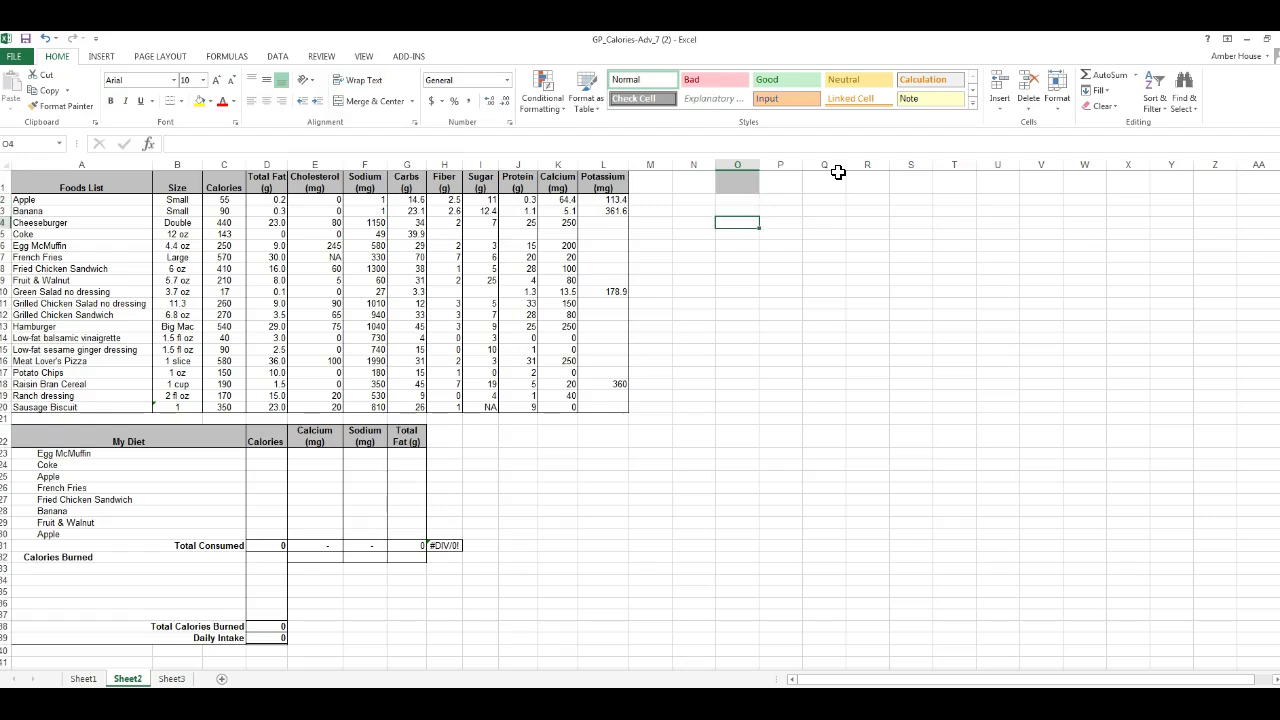
type("Cell Address")
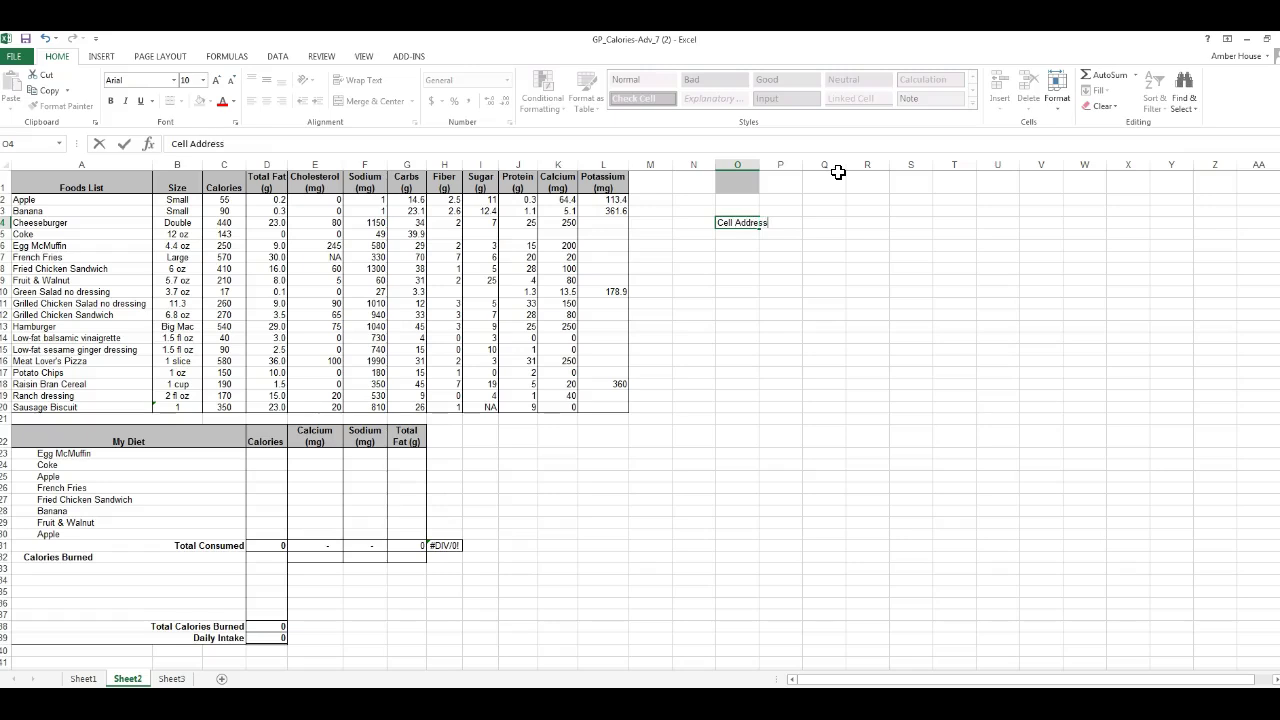
key("Tab")
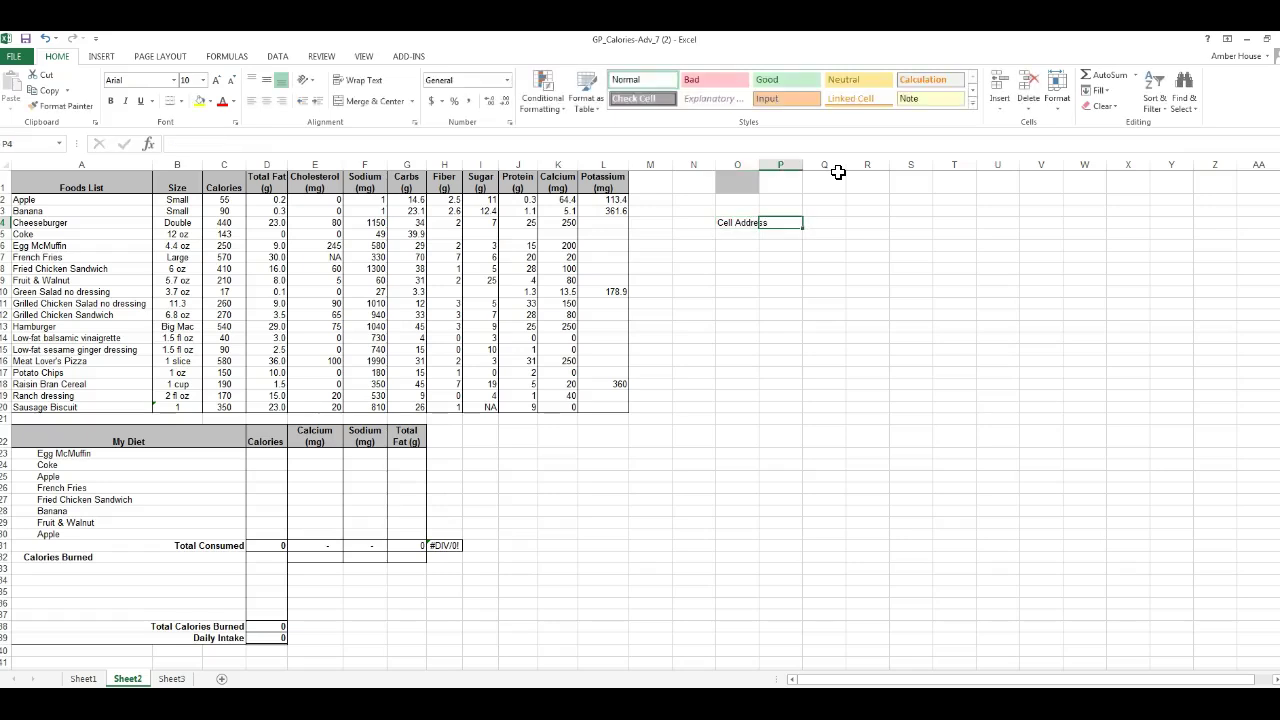
type("A23")
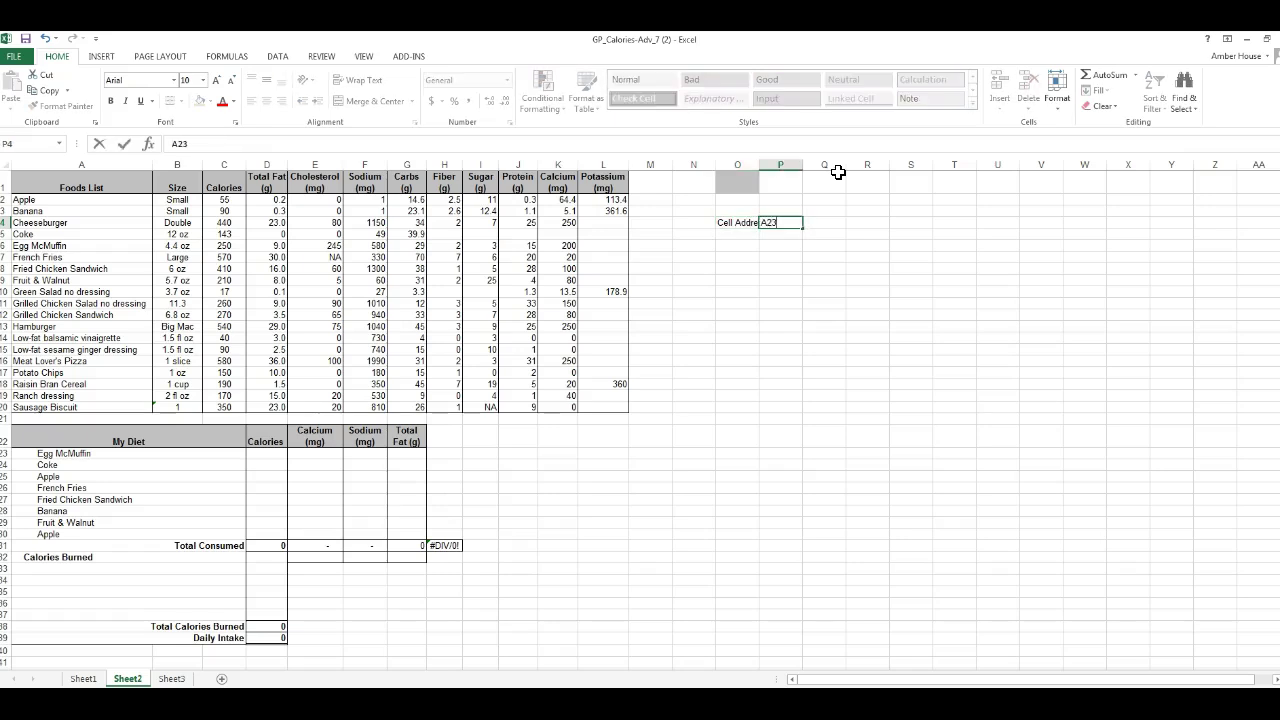
key("Down")
- Enter the note label Food List Range in O5 with the range A1:L20 beside it in P5
key("Left")
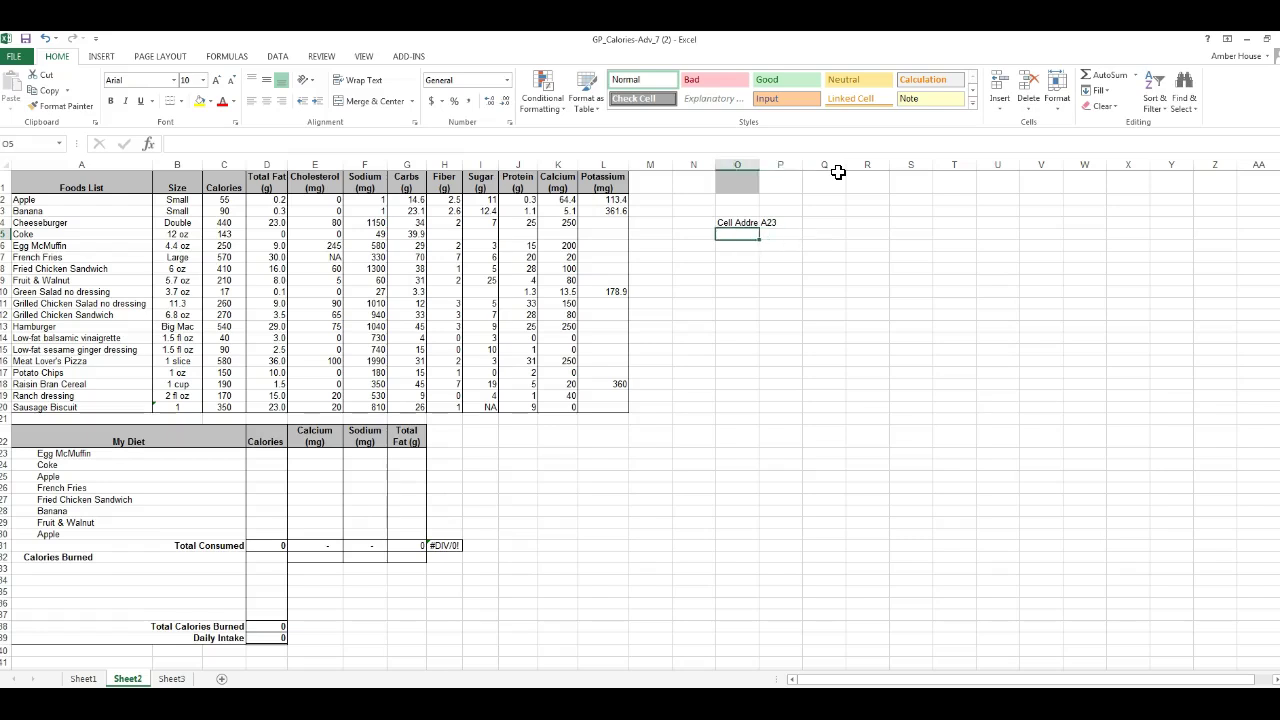
type("=")
key("BackSpace")
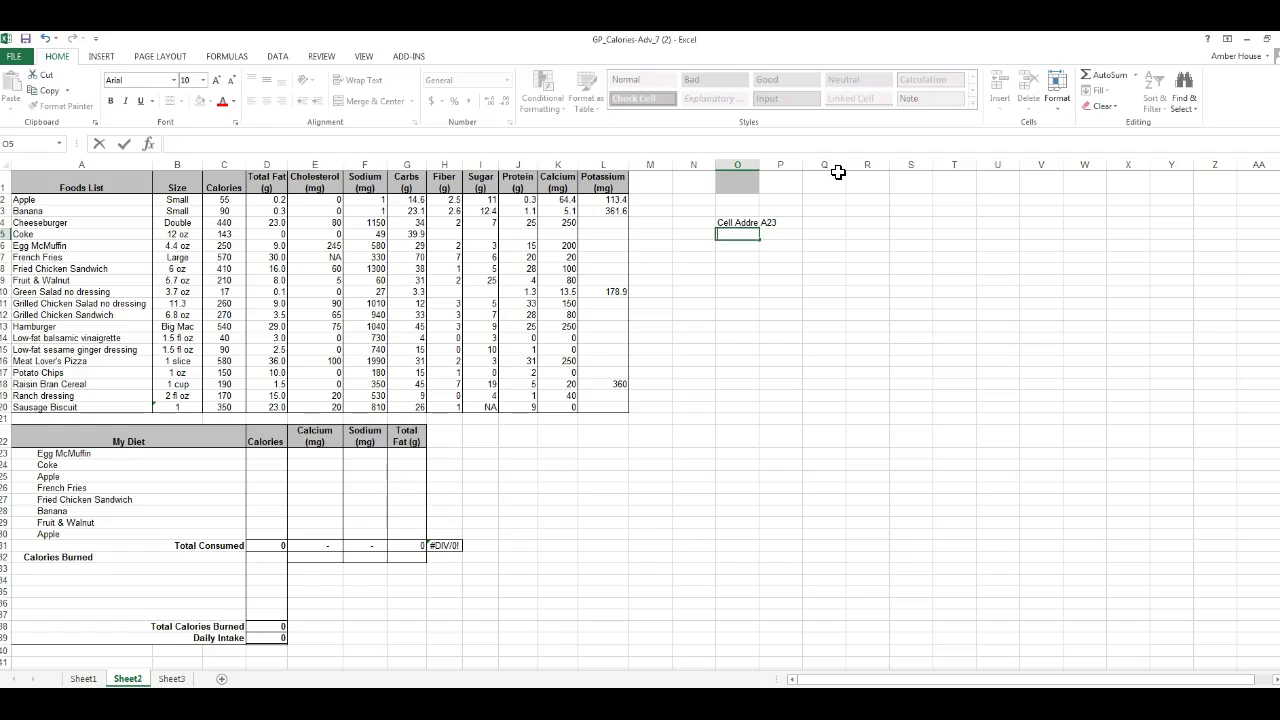
type("Food List Range")
key("Tab")
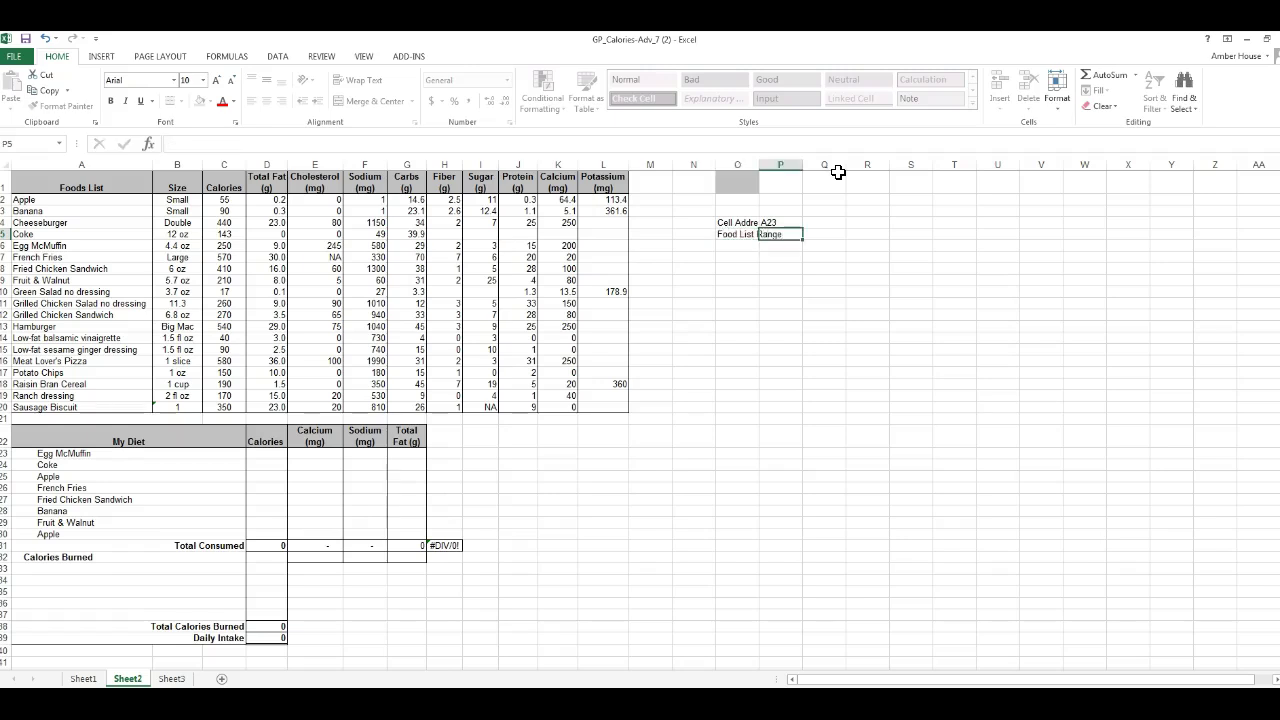
type("A1:L20")
key("Return")
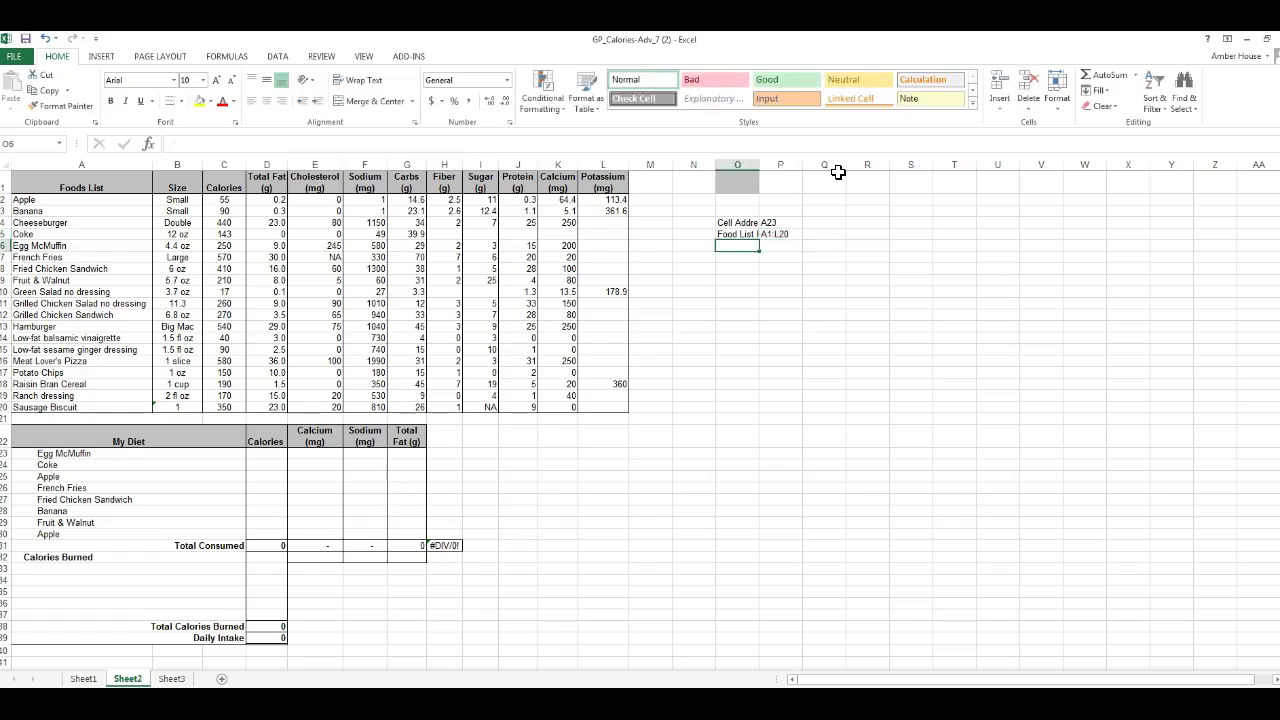
- Fit column O's width to its note labels and remove the gray fill from O1
double_click(759, 165)
left_click(755, 178)
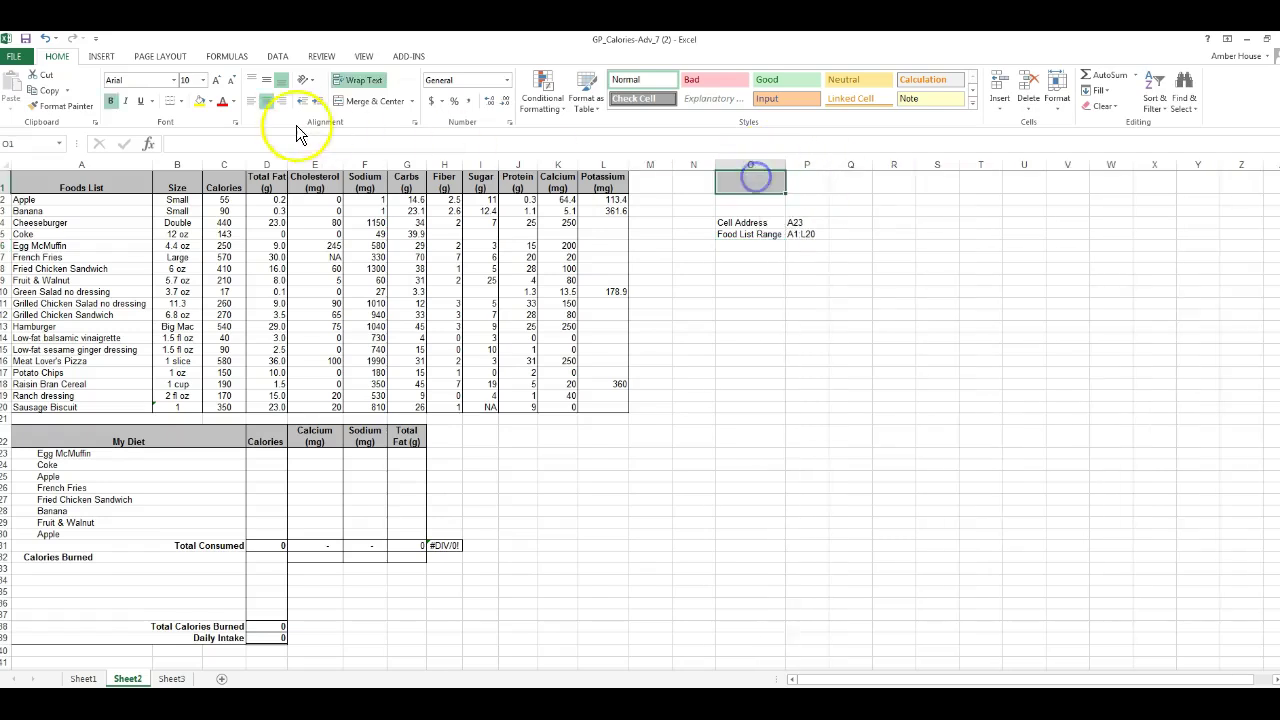
left_click(211, 102)
left_click(226, 221)
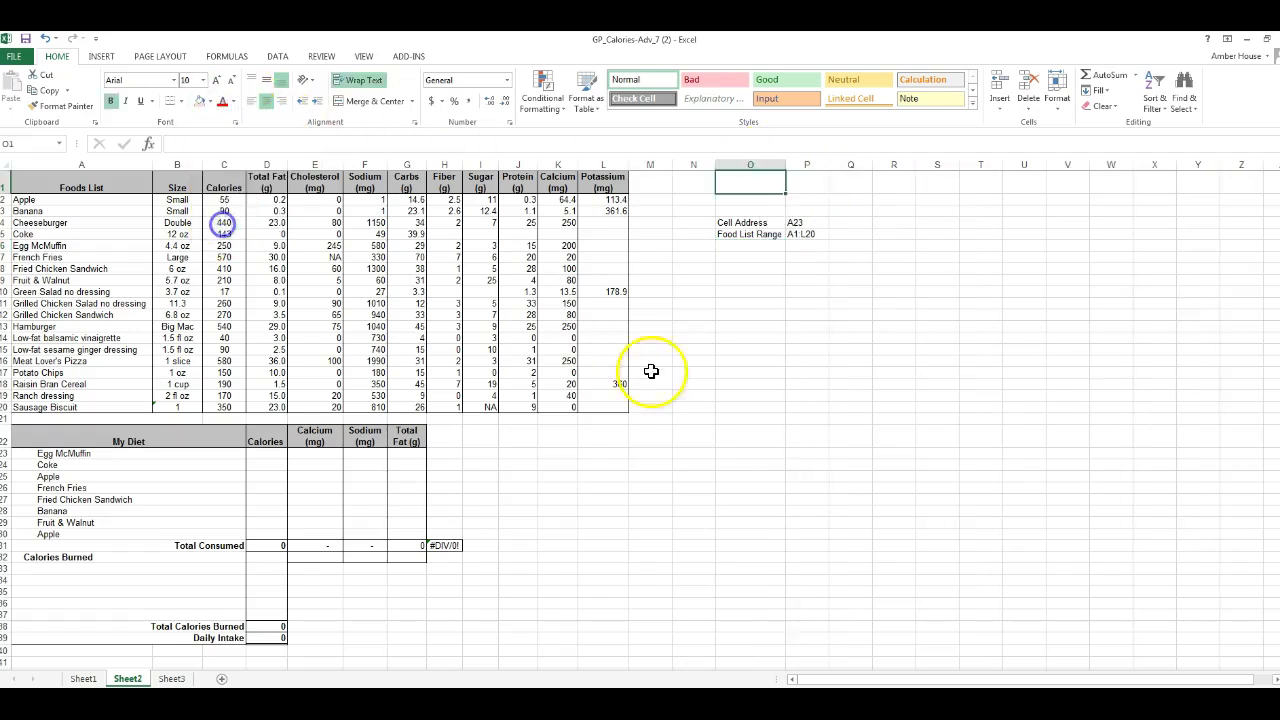
left_click(722, 406)
left_click(764, 244)
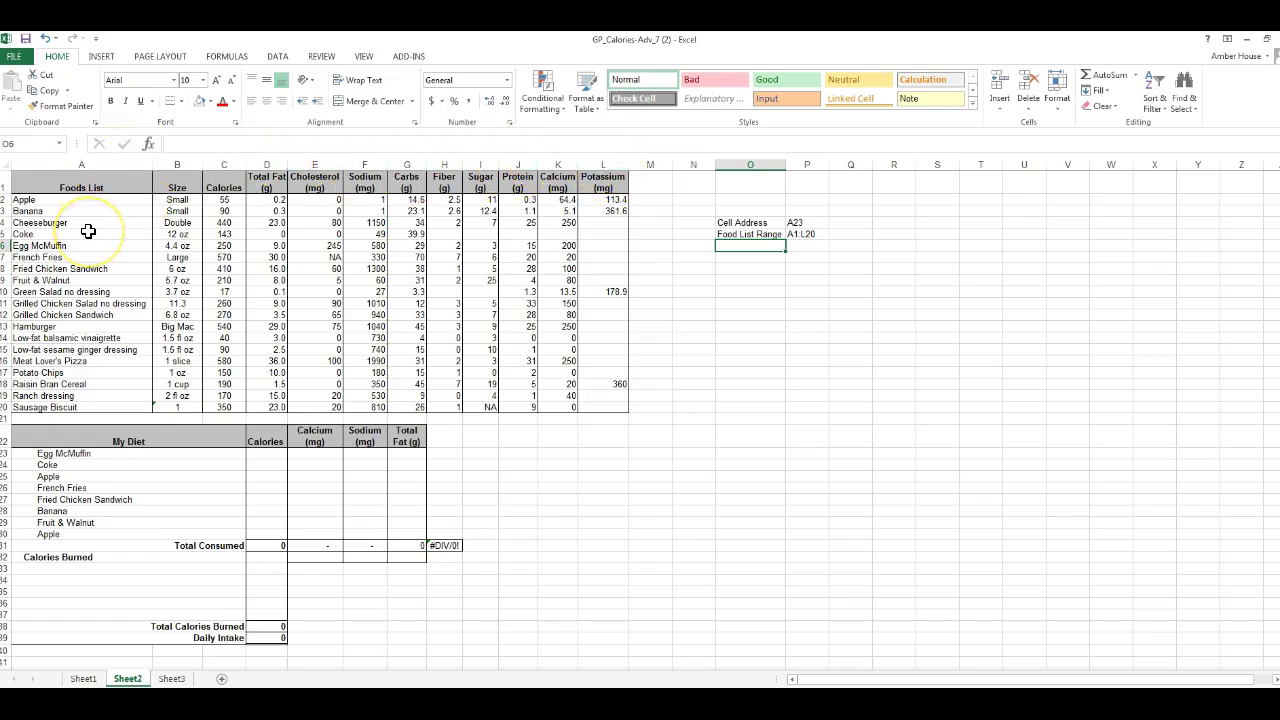
- Examine the Foods List column headers across row 1, from A1 to L1
left_click(73, 186)
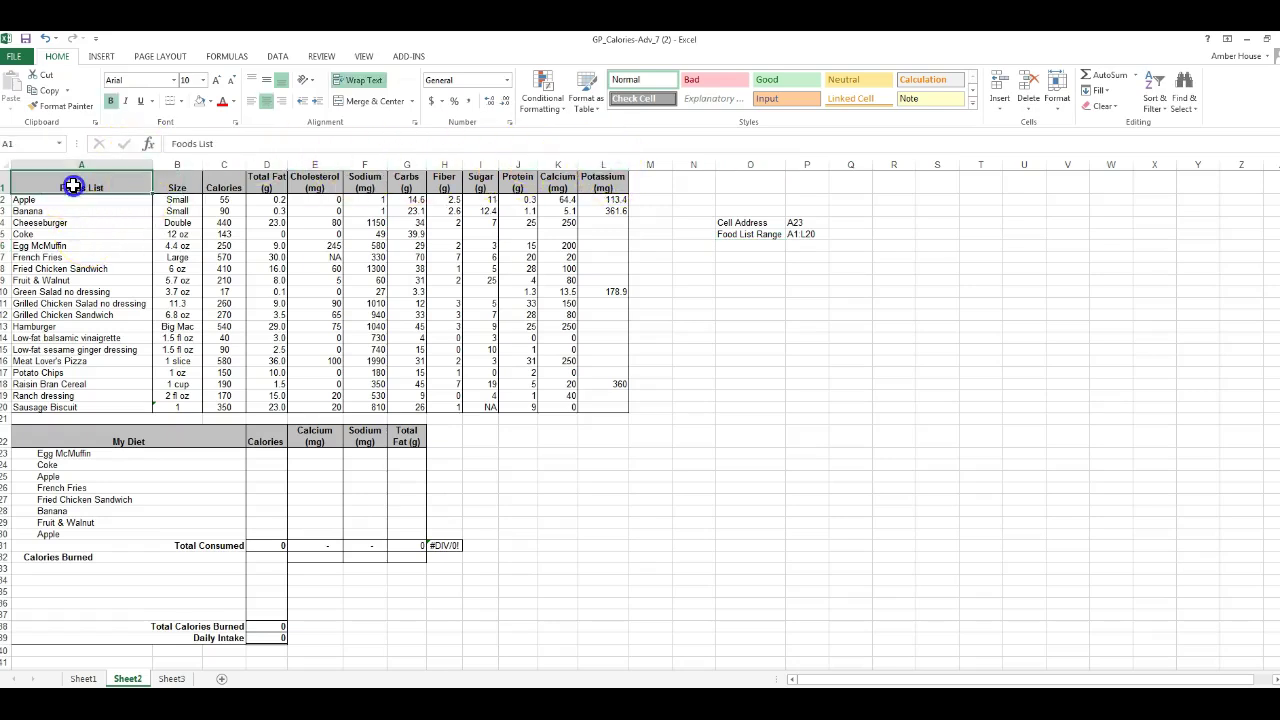
left_click(177, 187)
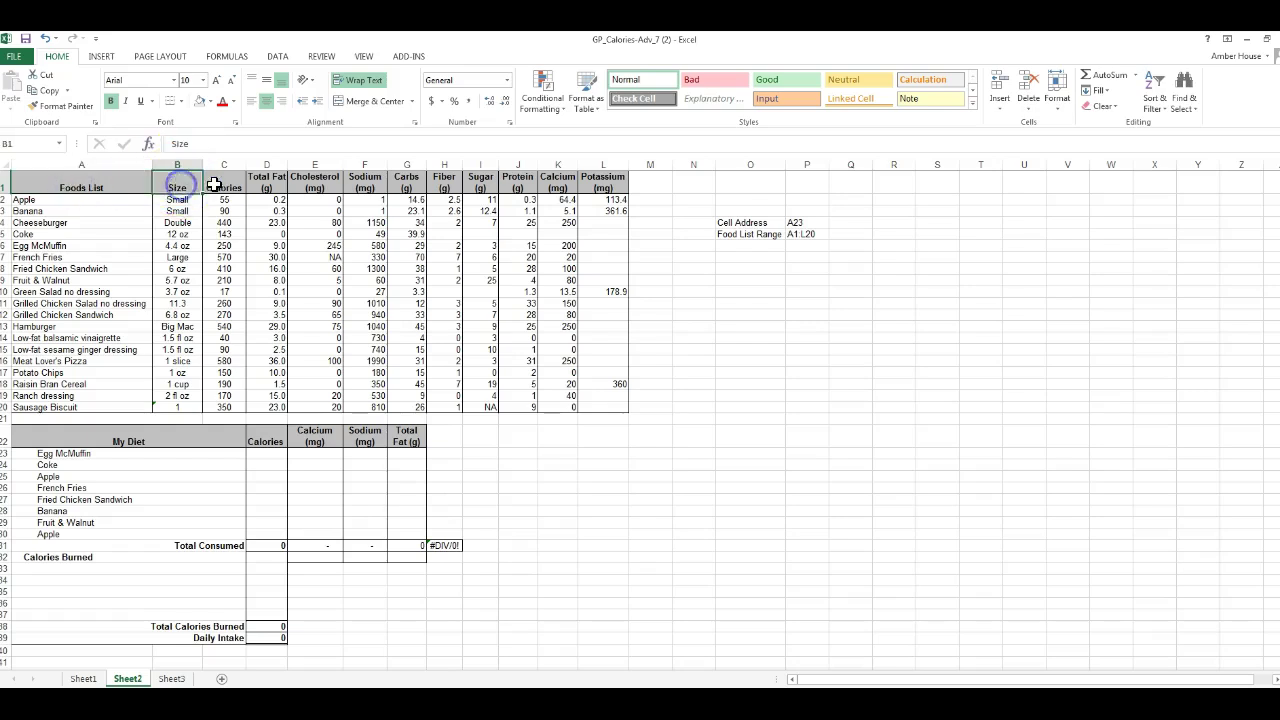
left_click(228, 195)
left_click(279, 188)
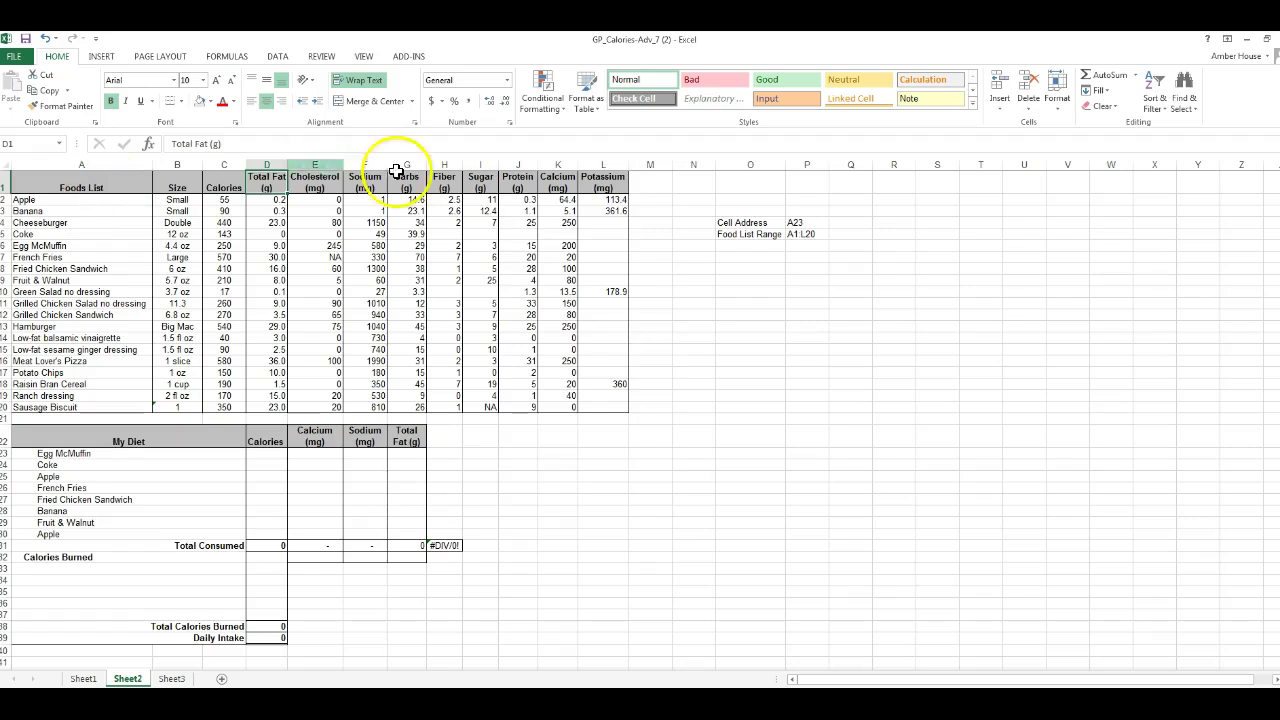
left_click(599, 182)
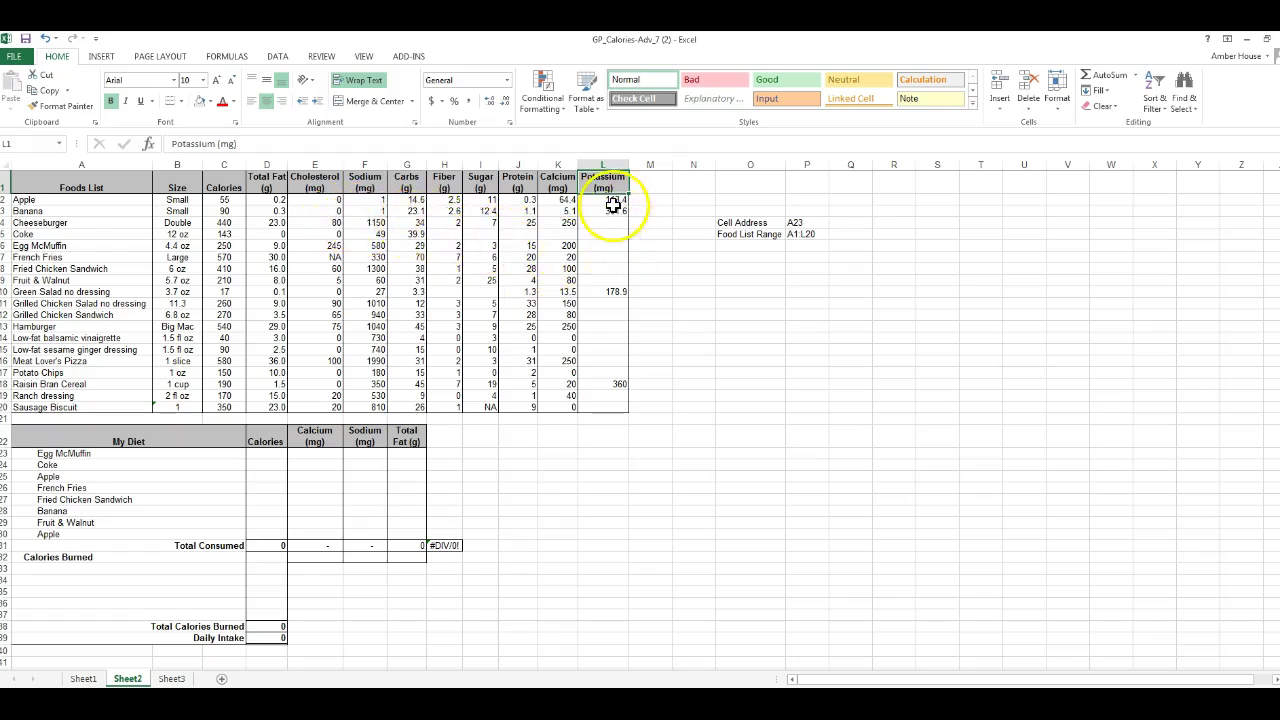
left_click(772, 248)
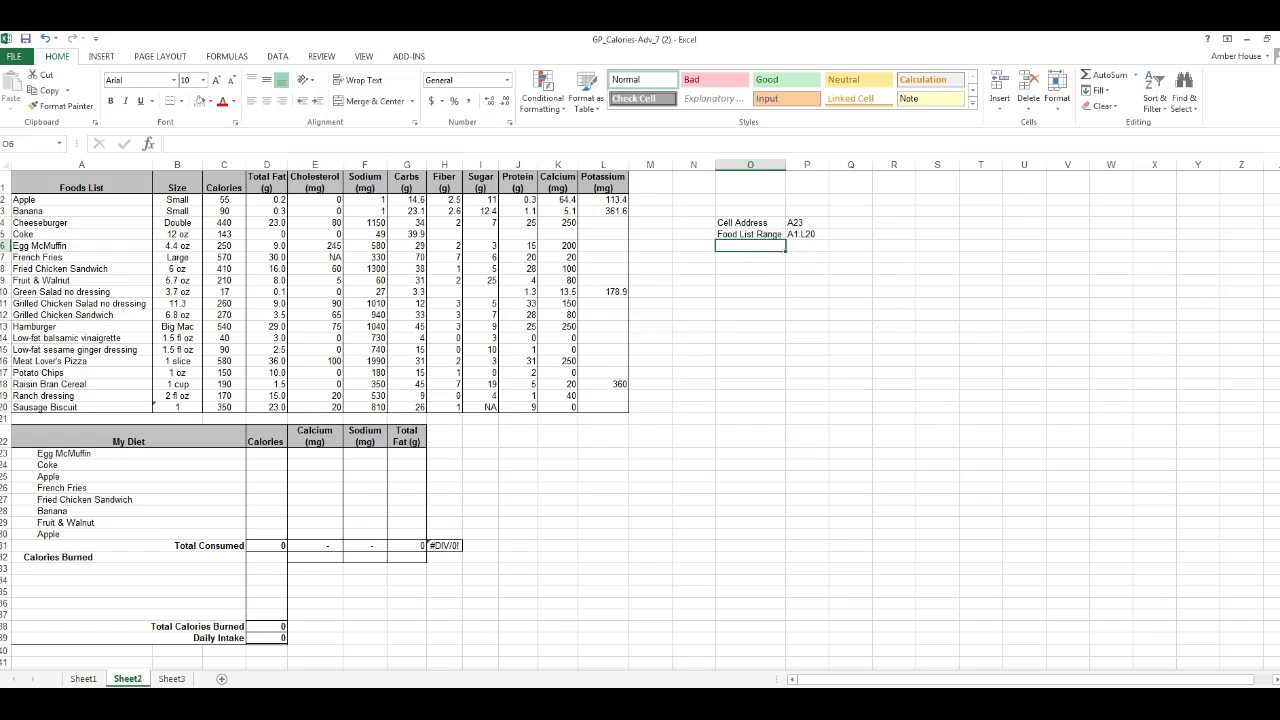
- Check the Calories header in C1 and enter the note label Calories Column in O6 with 3 beside it in P6
left_click(238, 186)
left_click(238, 165)
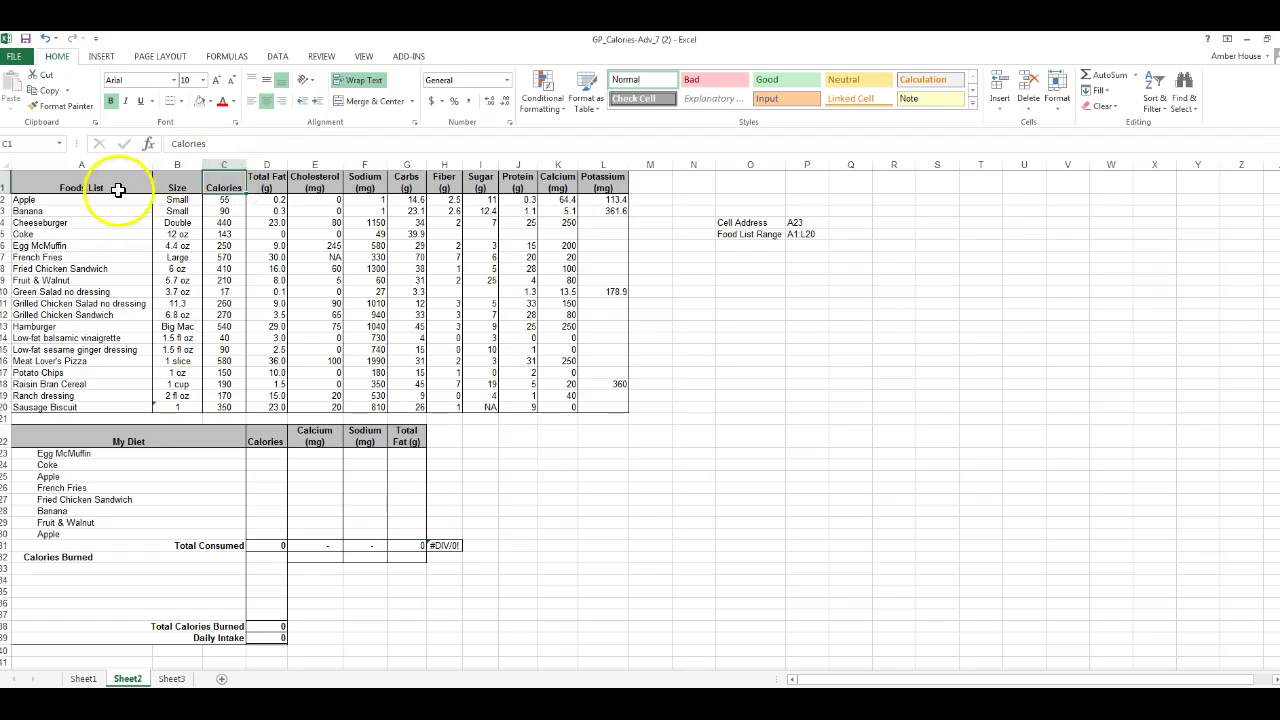
left_click(752, 246)
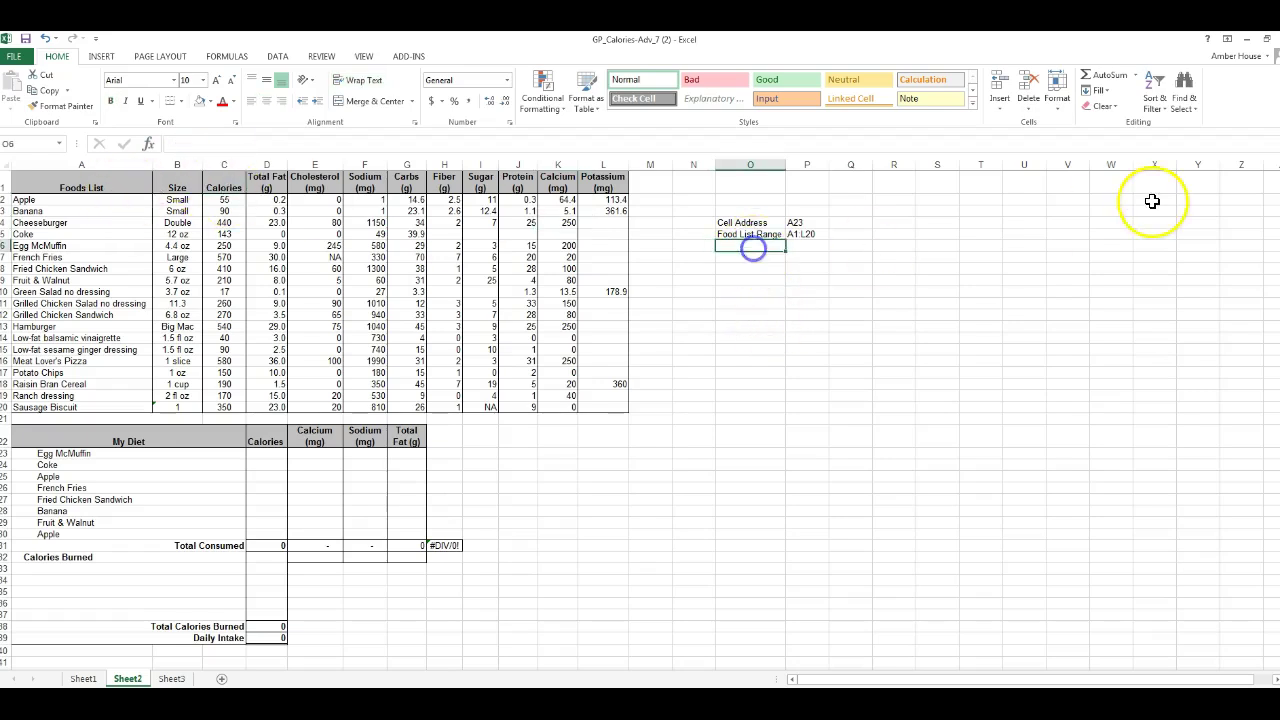
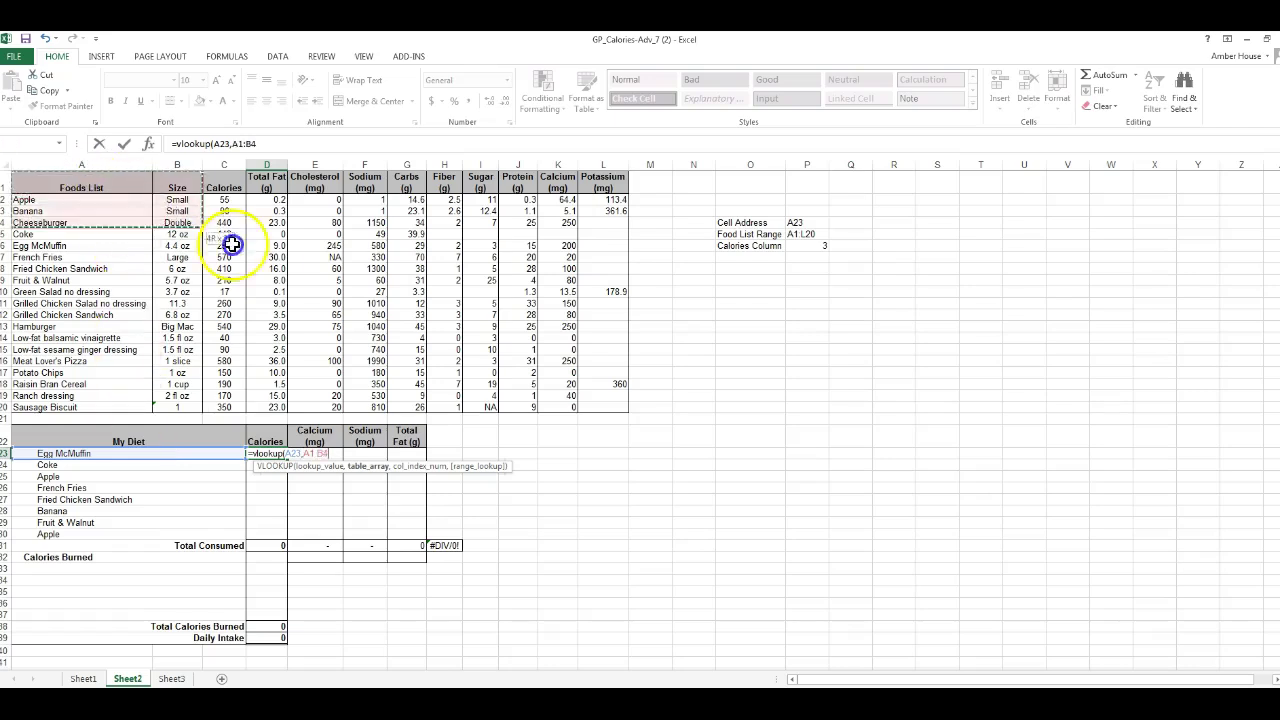
- Enter the calorie lookup formula =VLOOKUP(A23,A1:L20,3) in D23 for the first diet food
left_click_drag(567, 402, 605, 407)
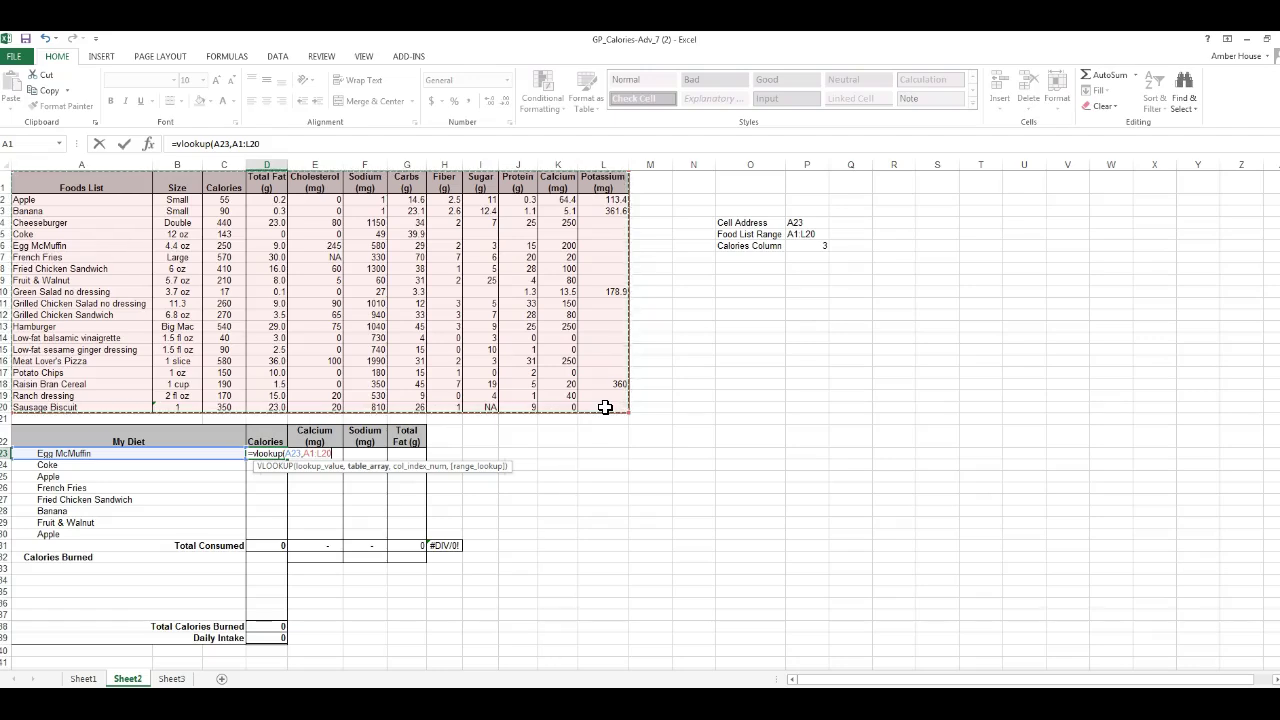
type(",3")
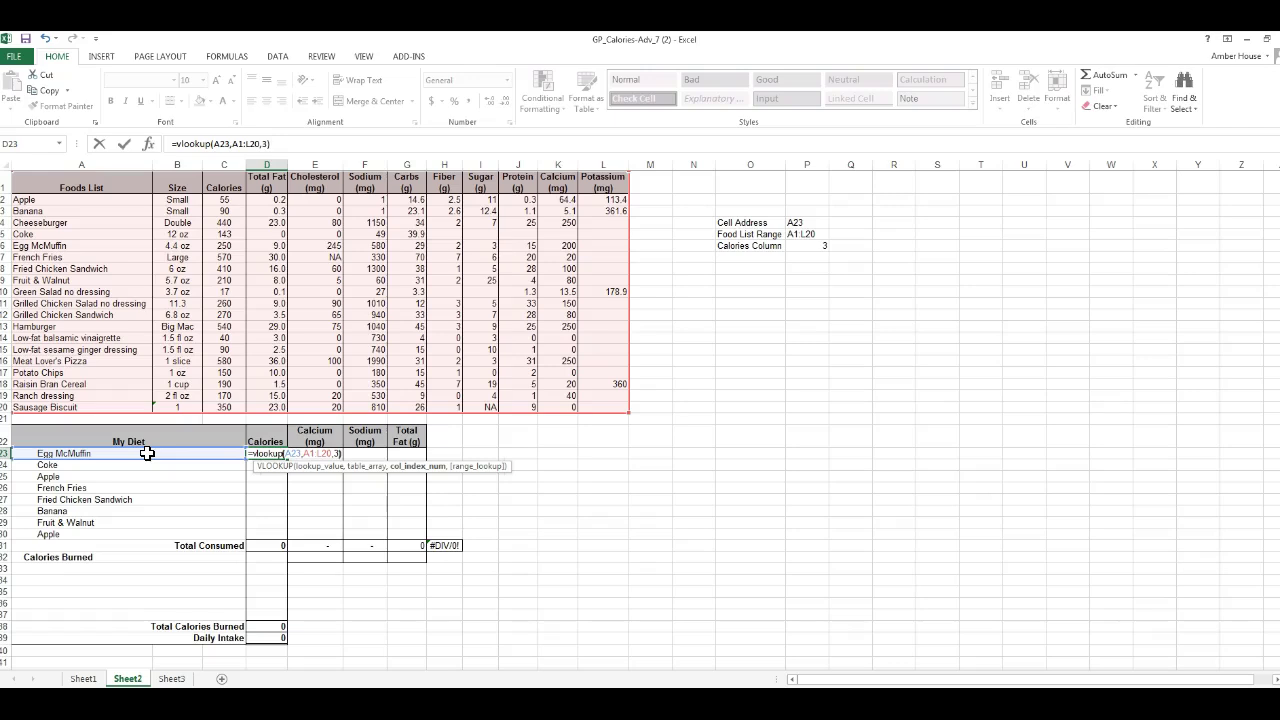
key("Return")
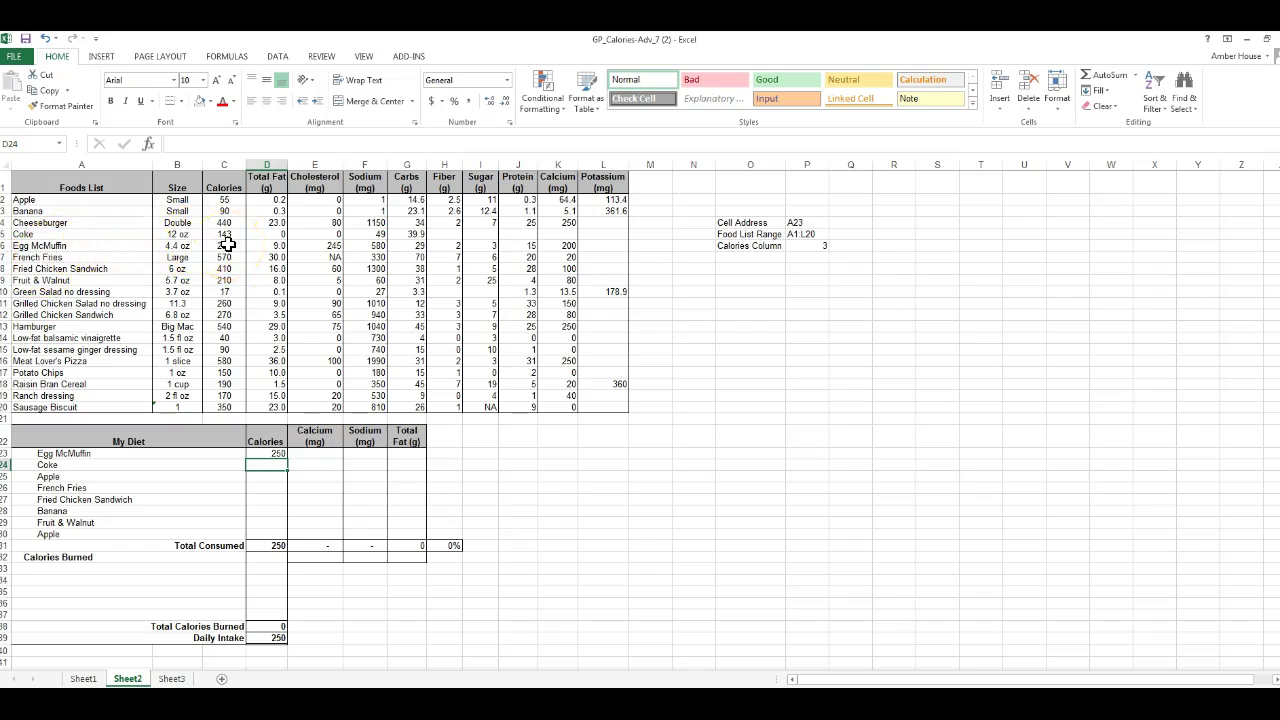
- Make the table range in D23's formula absolute as $A$1:$L$20 and fill the formula down to D30
left_click(278, 452)
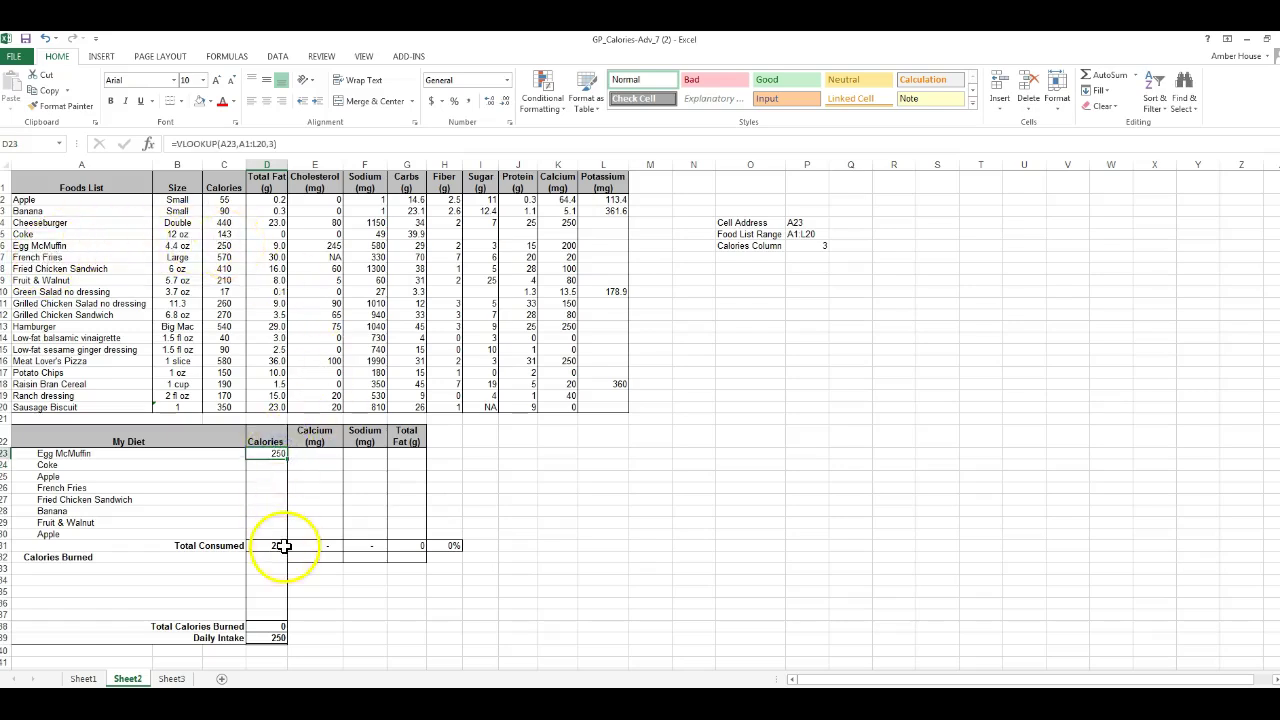
left_click(238, 143)
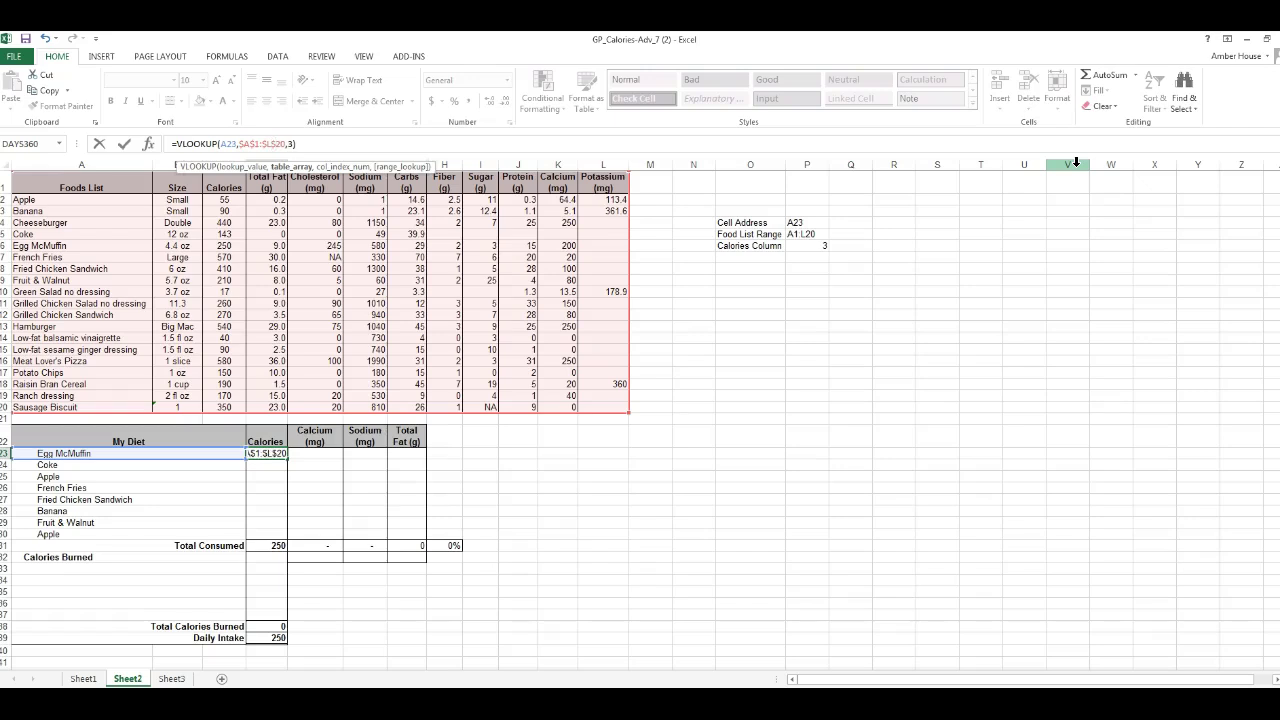
key("Return")
left_click(280, 452)
left_click_drag(288, 462, 357, 534)
- Review the lookup notes in P4:P6 and count the Foods List headers from A1 to the Calcium header in K1
left_click(311, 454)
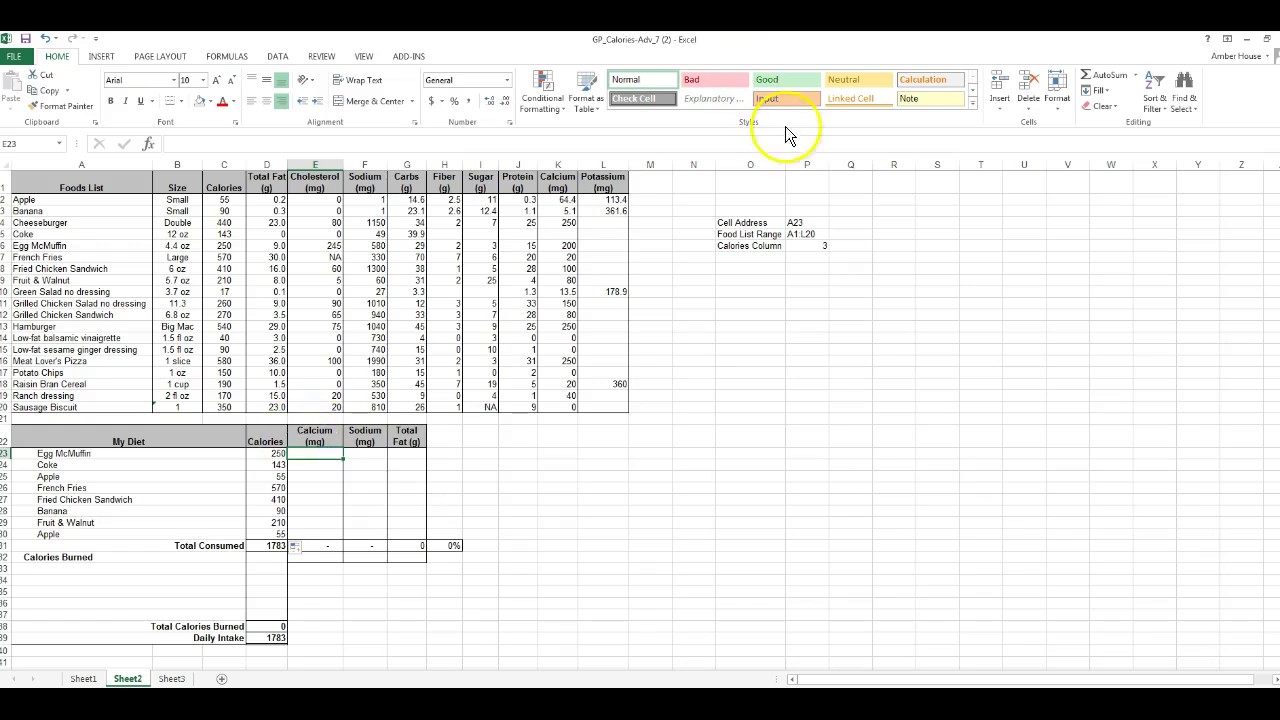
left_click(812, 223)
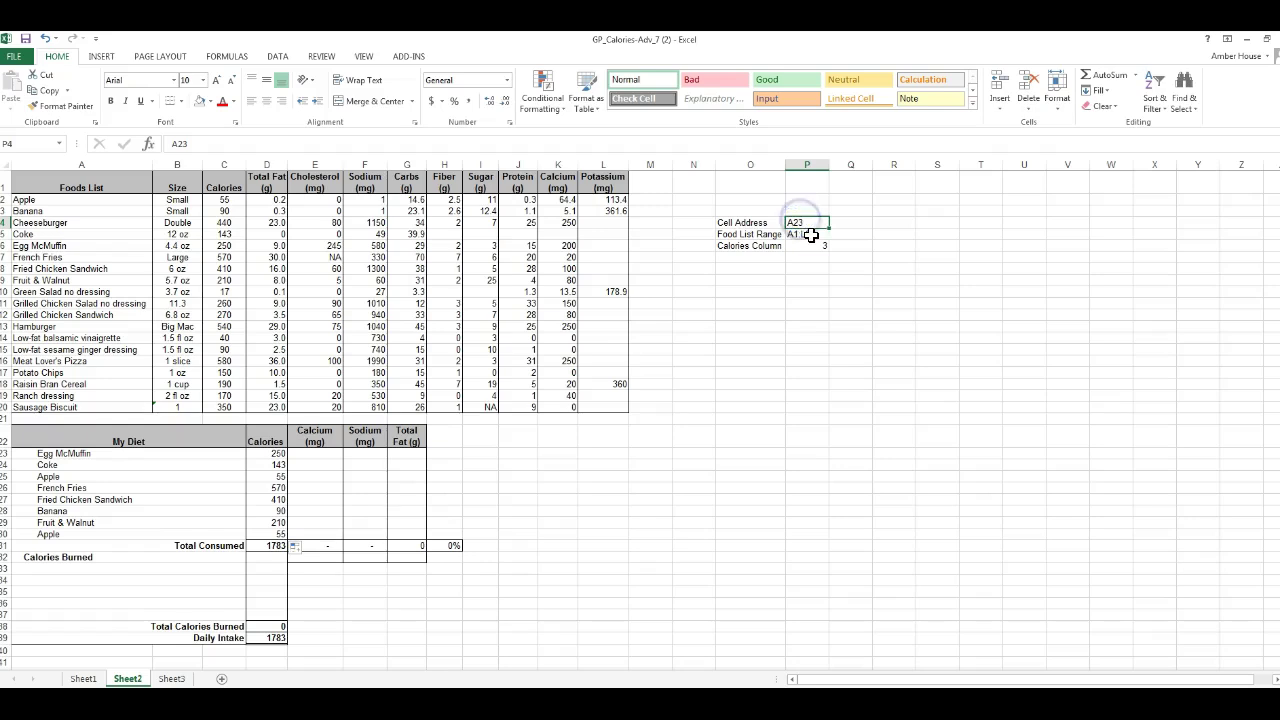
left_click(811, 234)
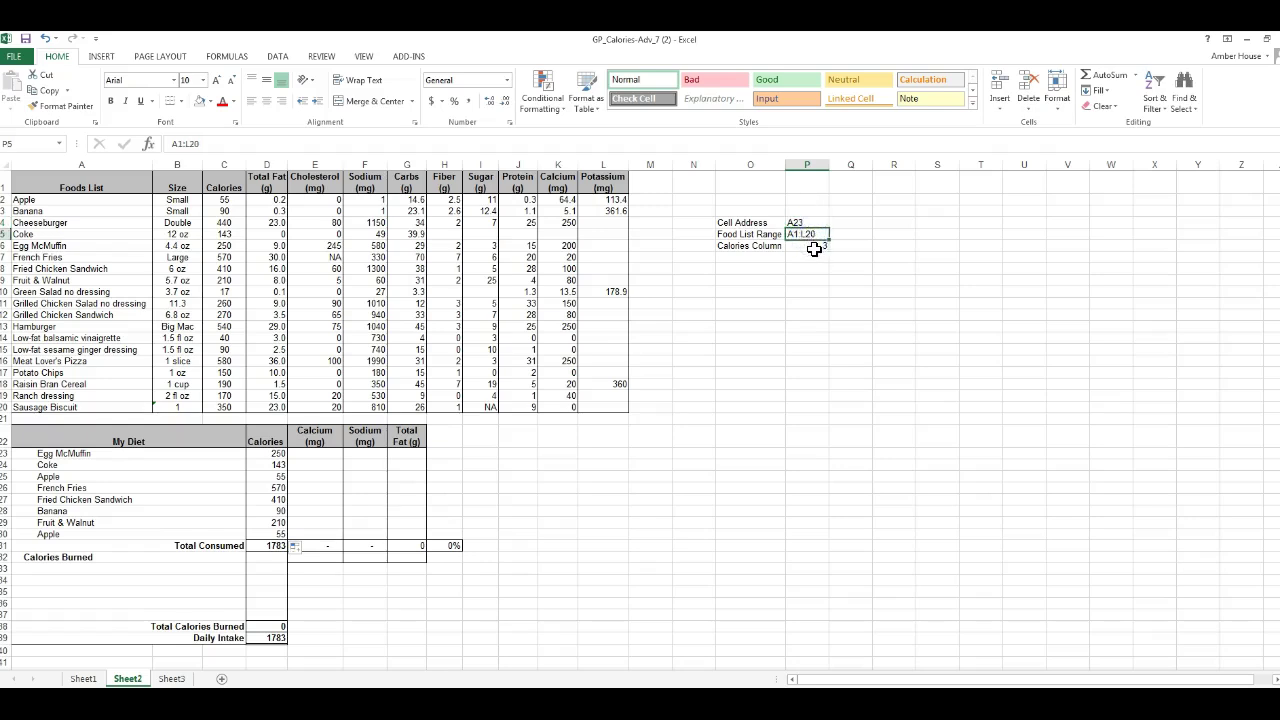
left_click(815, 247)
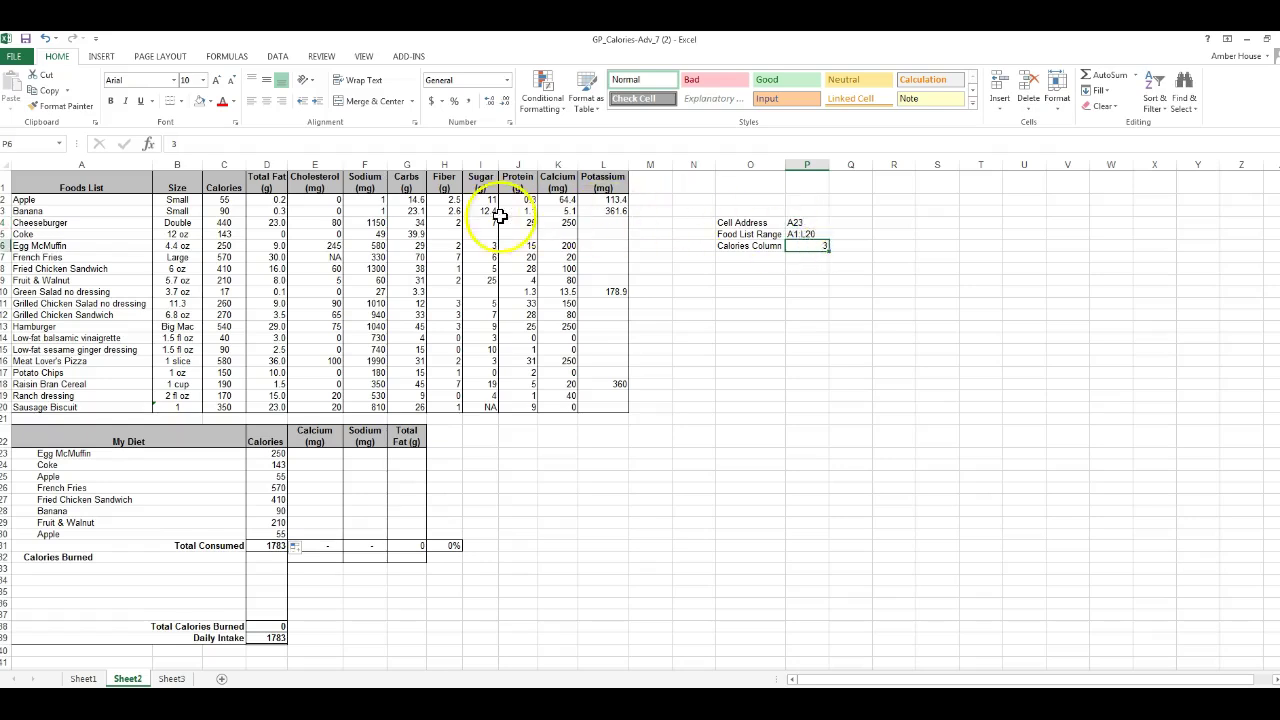
left_click(114, 186)
left_click(167, 186)
left_click(228, 186)
left_click(275, 186)
left_click(320, 186)
left_click(364, 186)
left_click(406, 186)
left_click(444, 186)
left_click(480, 186)
left_click(517, 186)
left_click(557, 186)
- Set the column number note in P6 to 11
left_click(805, 246)
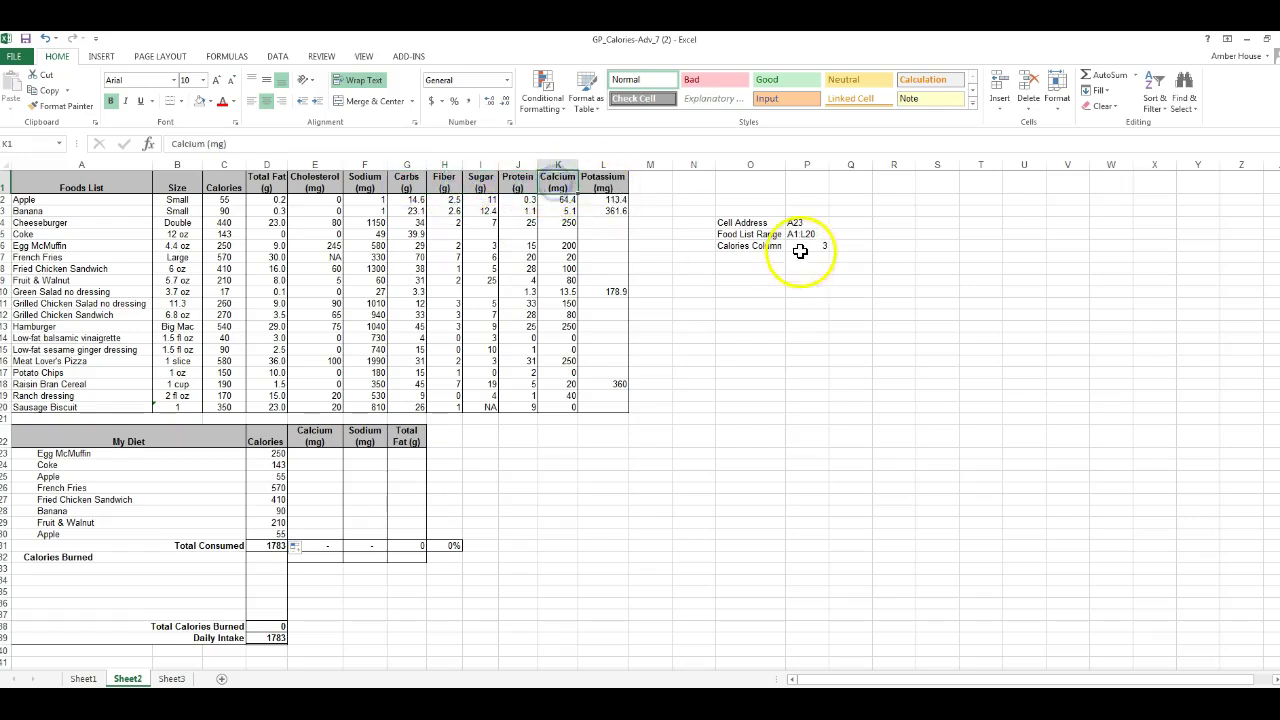
type("11")
key("Return")
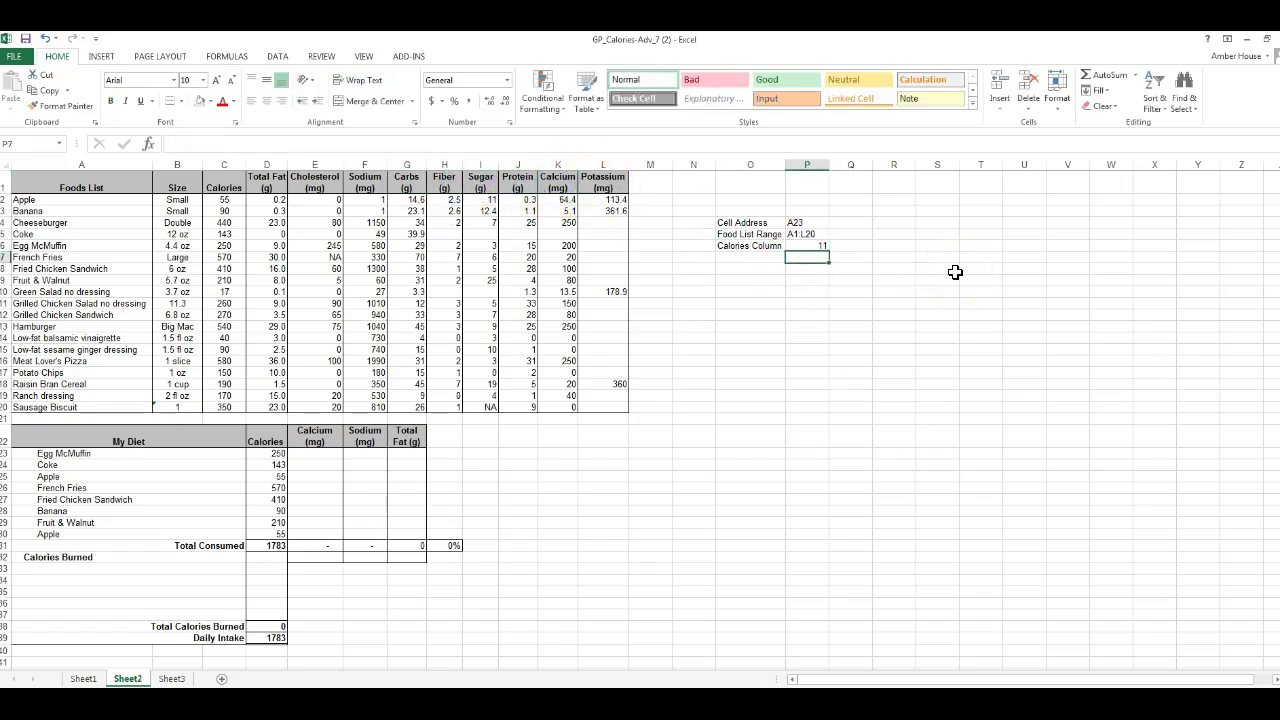
- Write the calcium lookup formula =VLOOKUP(A23,A1:L20,11) in E23 for the first diet food
left_click(322, 454)
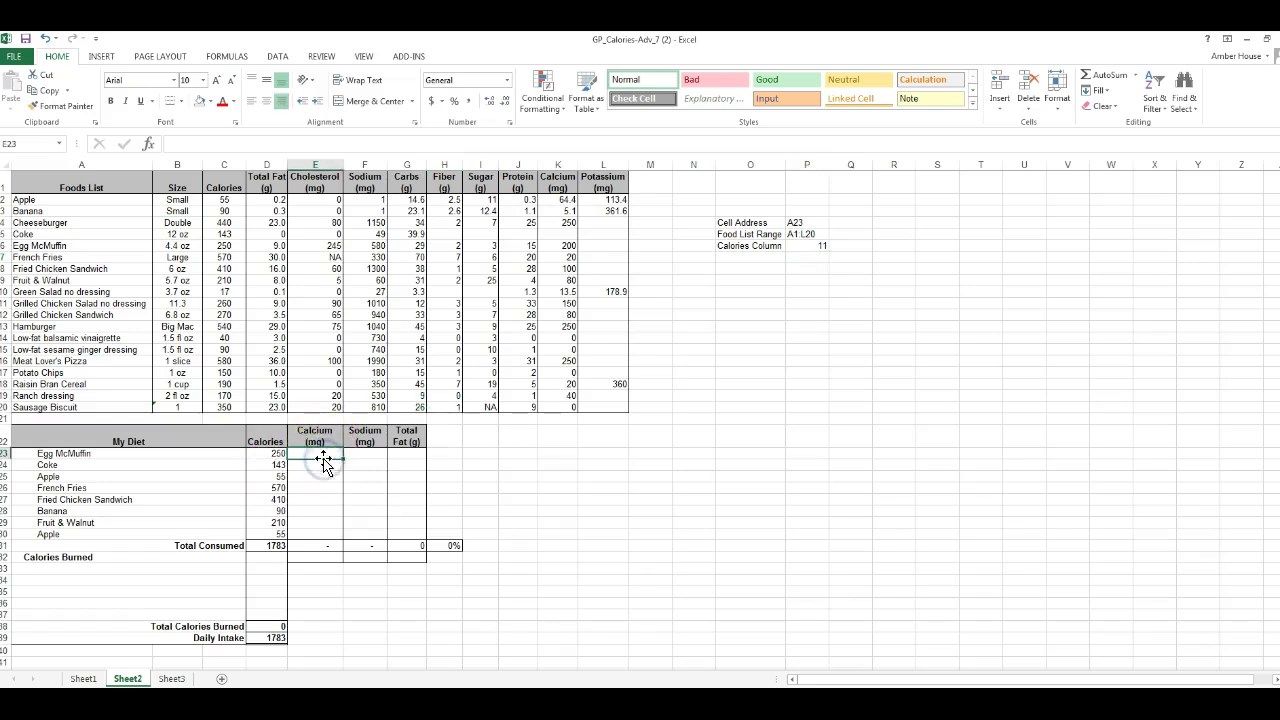
type("=vlook")
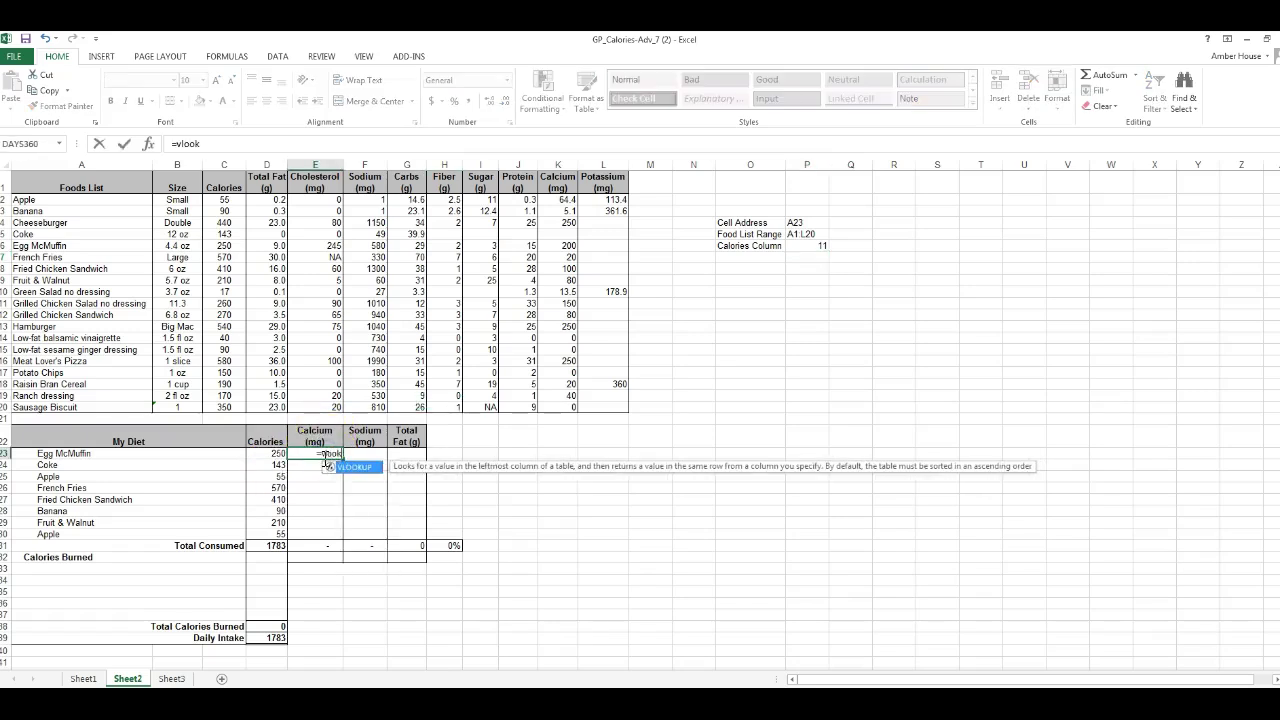
type("up(")
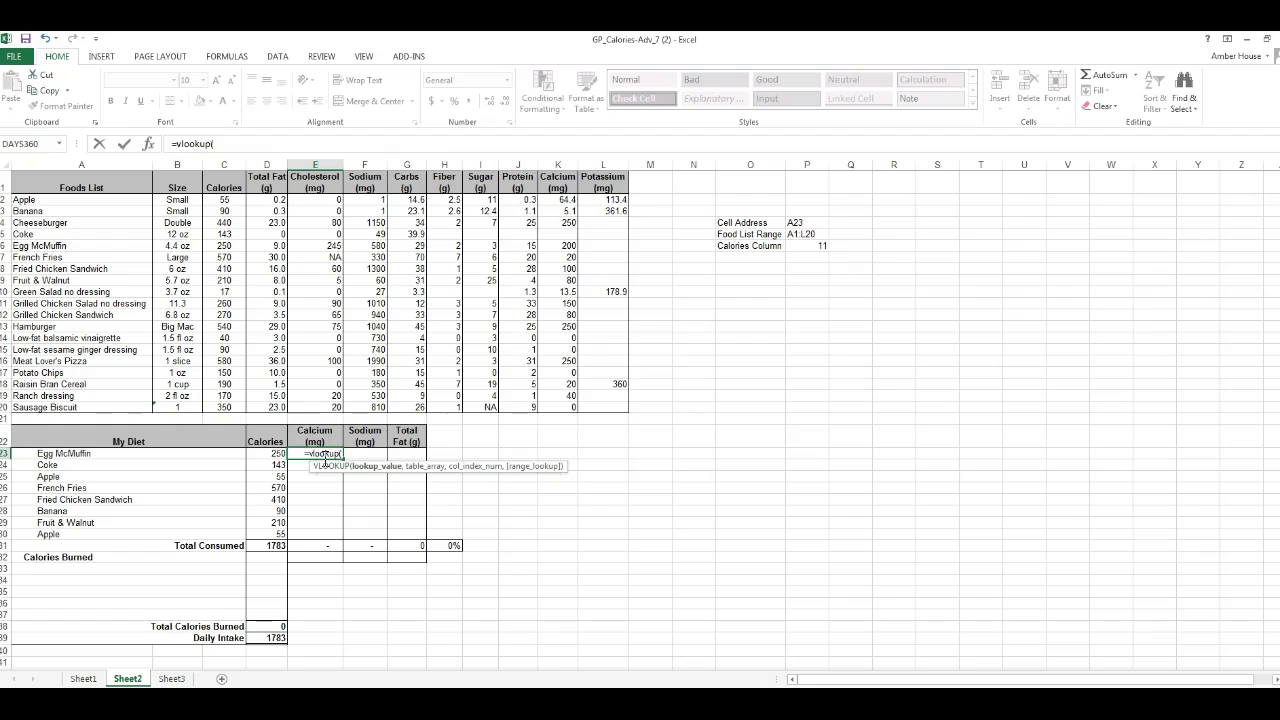
left_click(117, 454)
type(",")
left_click(52, 191)
left_click_drag(52, 191, 598, 408)
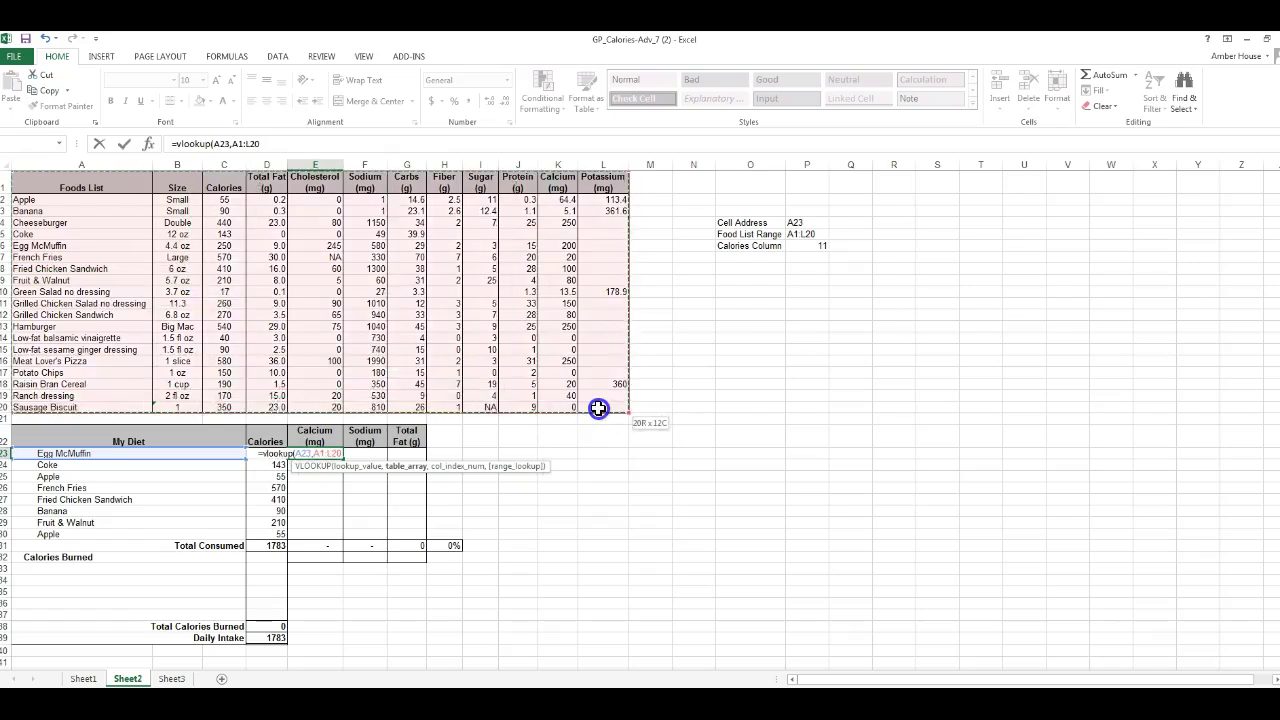
type(",")
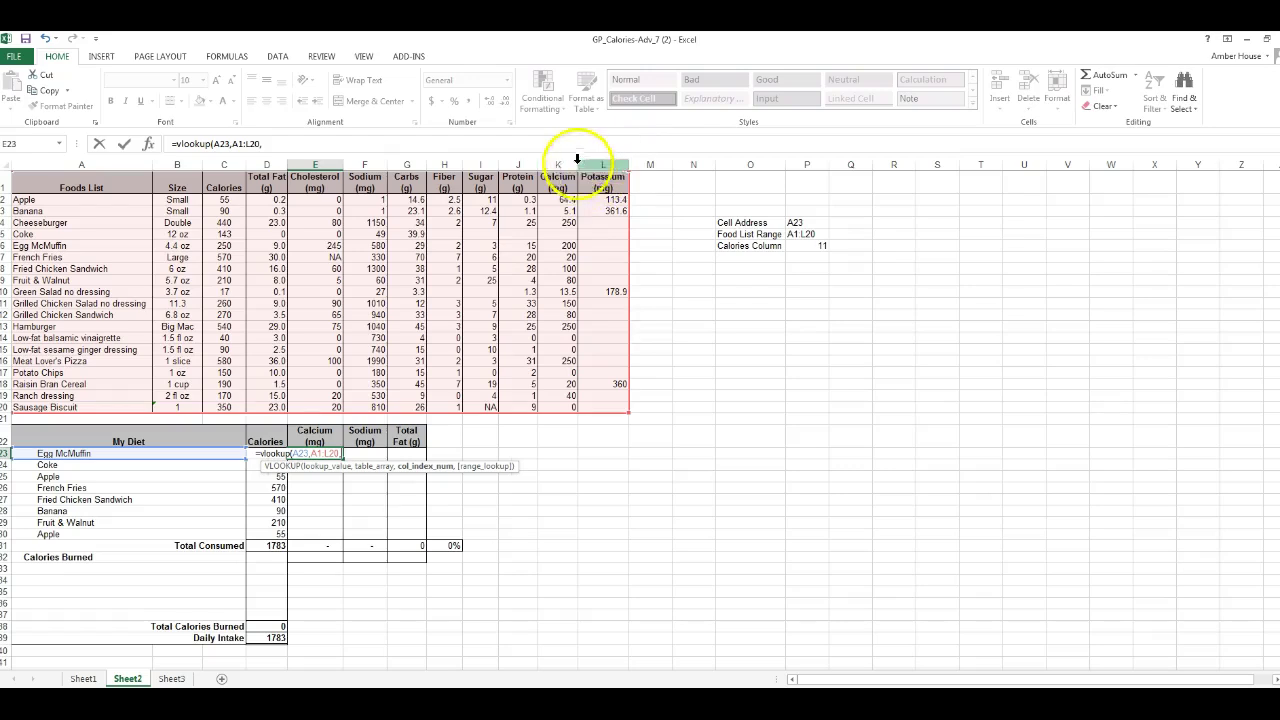
type("11")
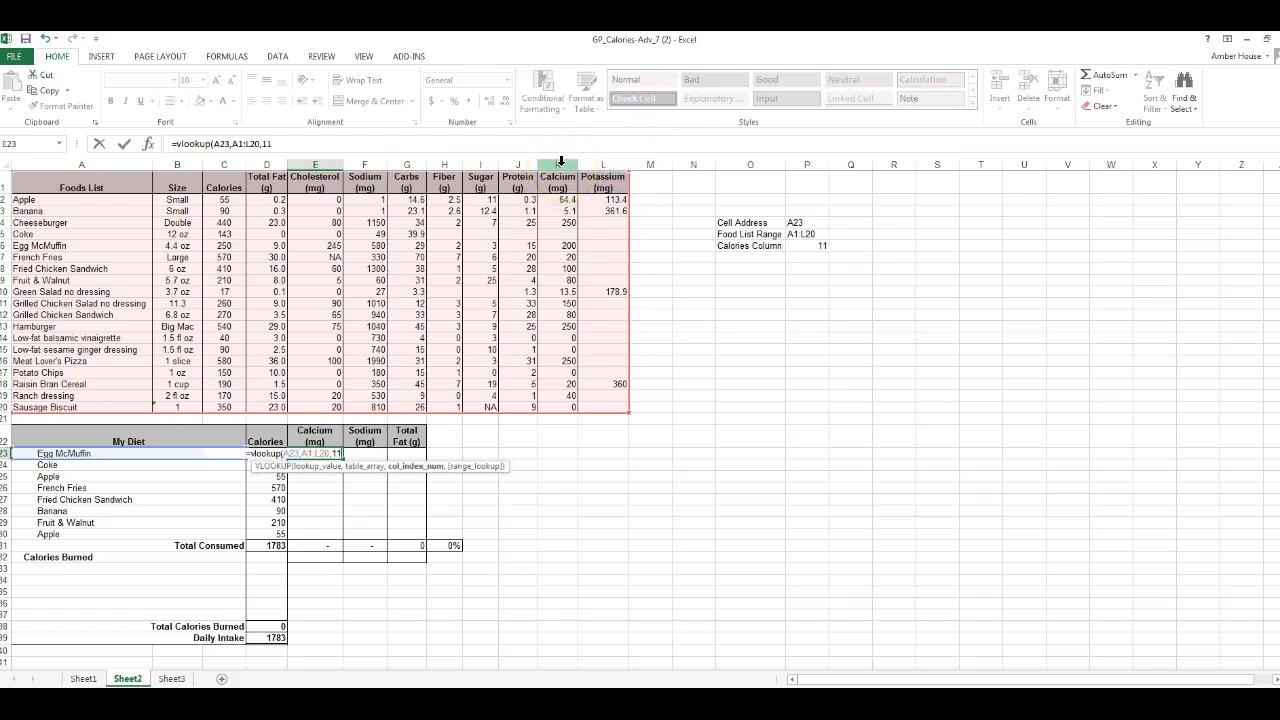
type(")")
- Make the table range in E23's formula absolute as $A$1:$L$20 and fill the formula down to E30
left_click(232, 144)
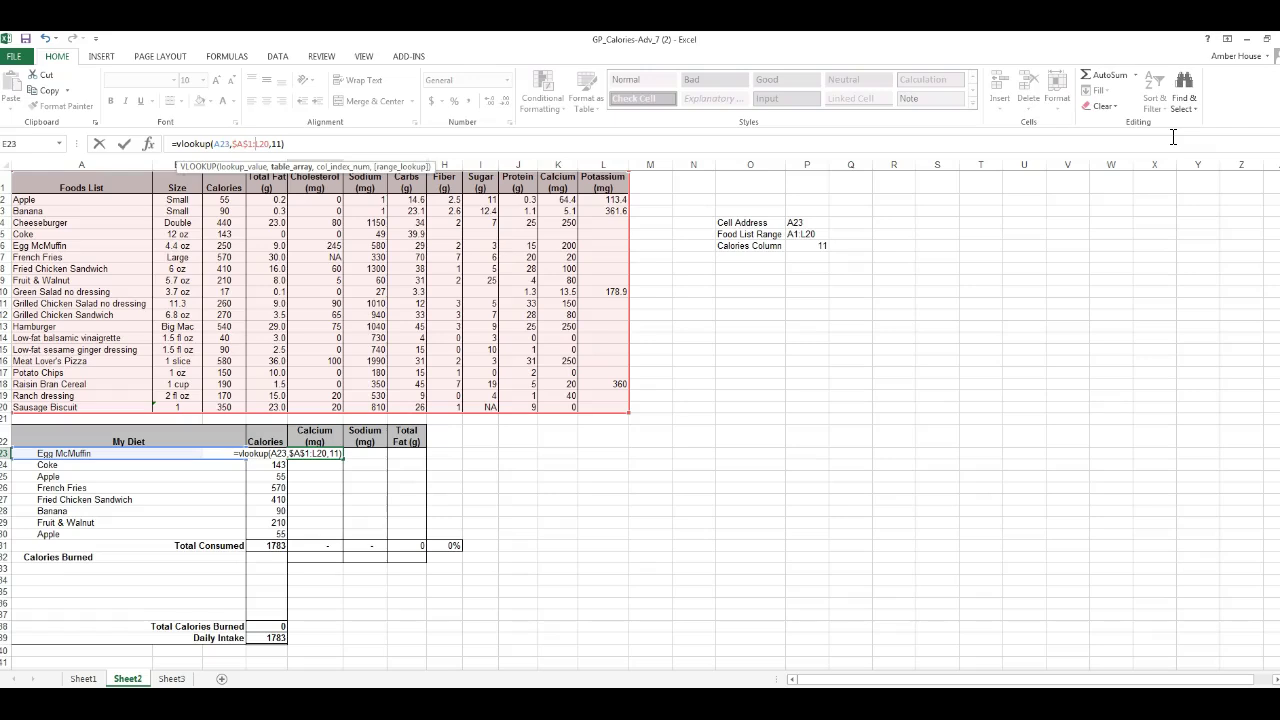
key("Return")
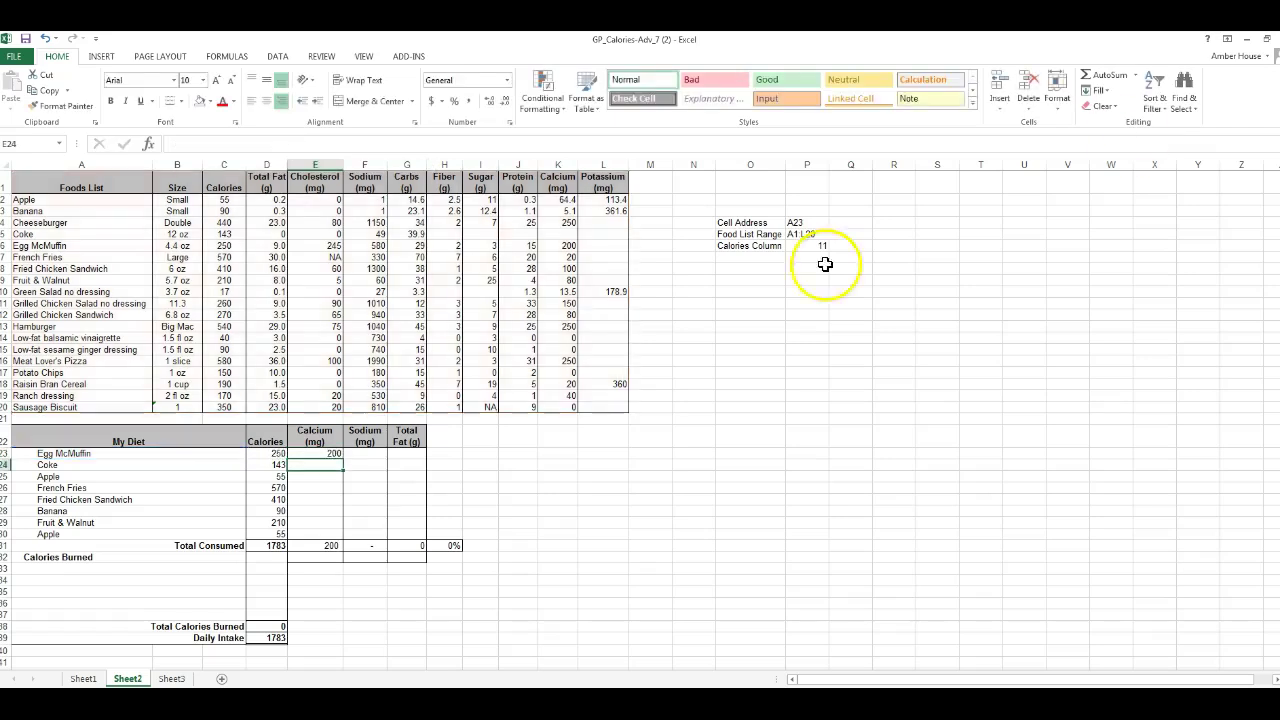
left_click(336, 453)
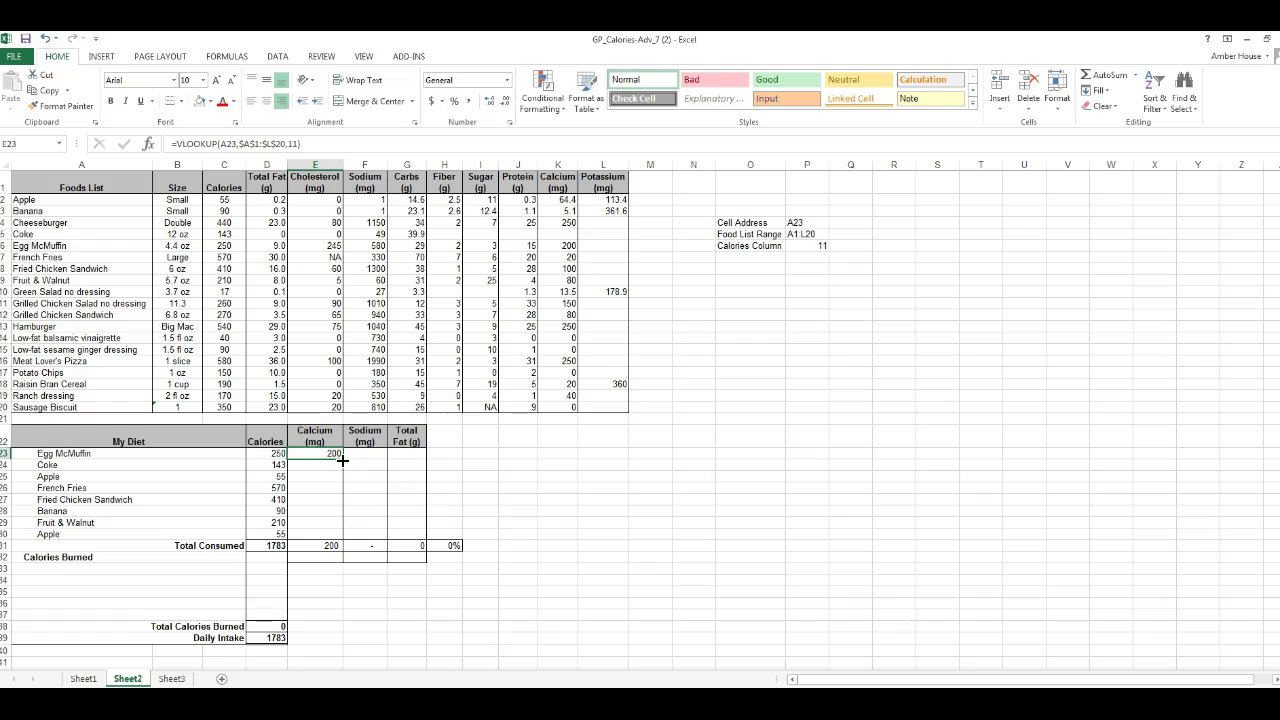
left_click_drag(342, 459, 340, 538)
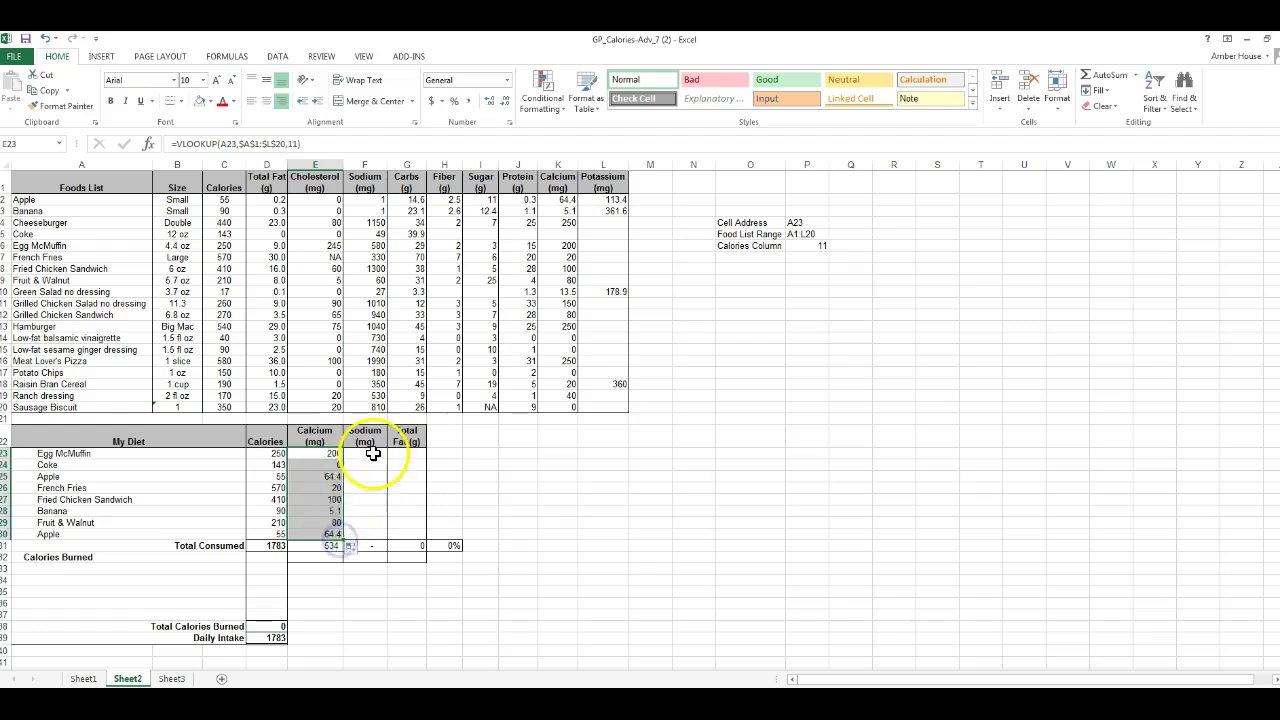
- Enter the heading Calories in O3 above the lookup notes
left_click(372, 453)
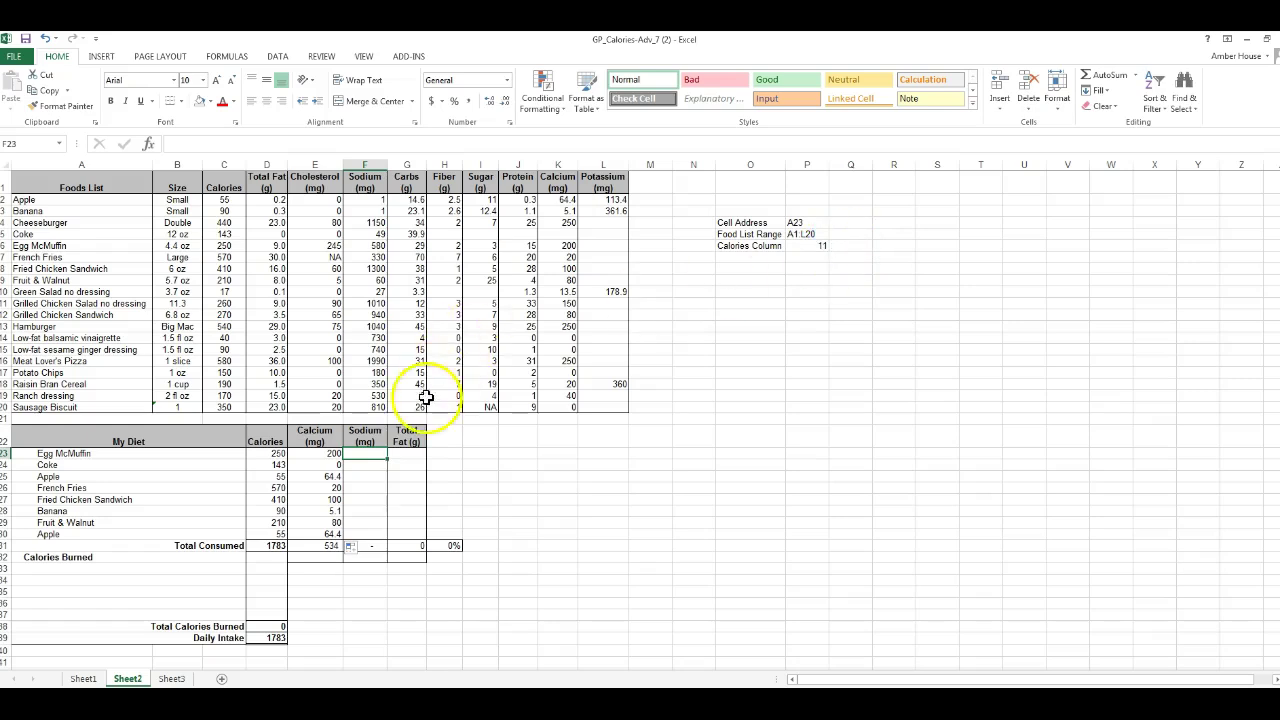
left_click(734, 212)
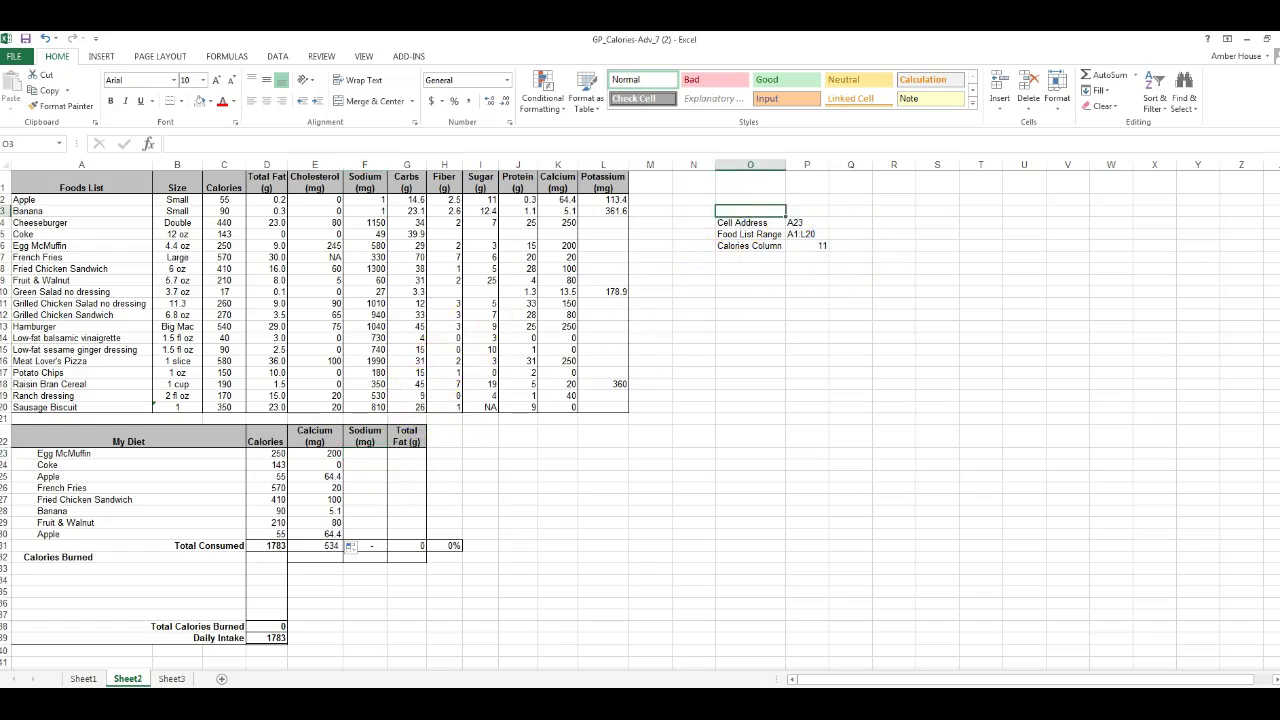
type("Calro")
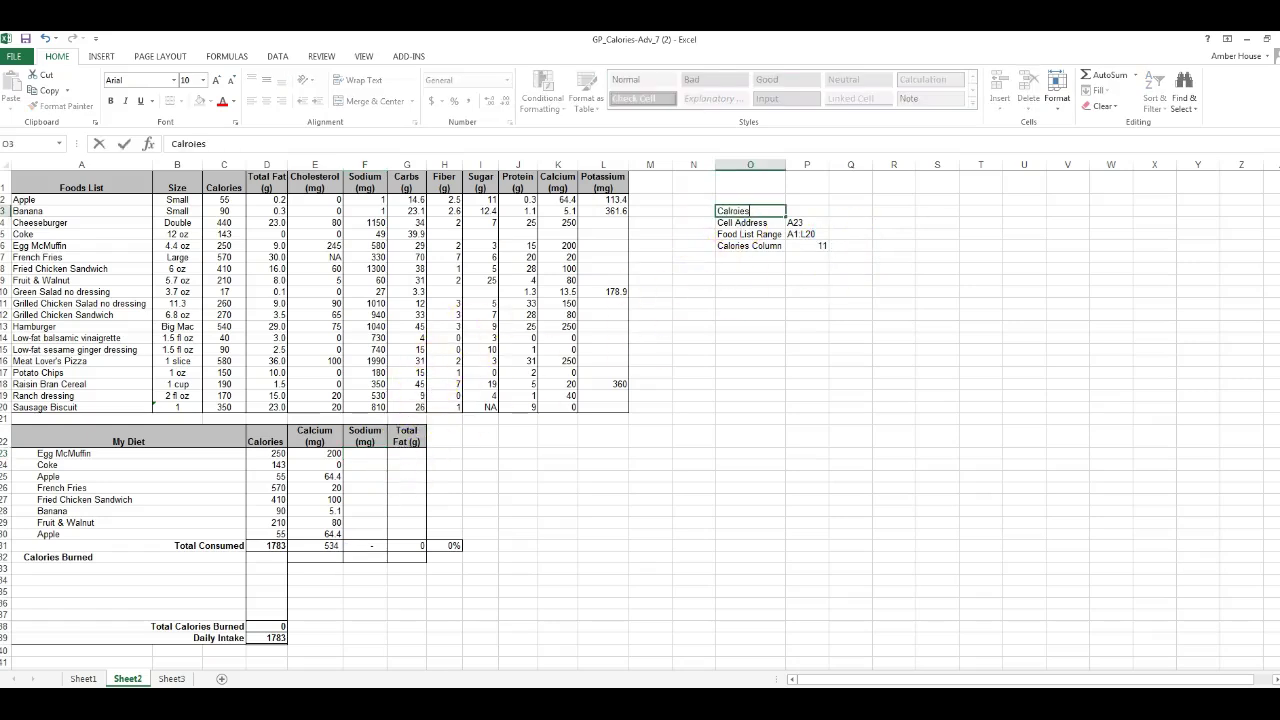
type("or")
key("ctrl+Return")
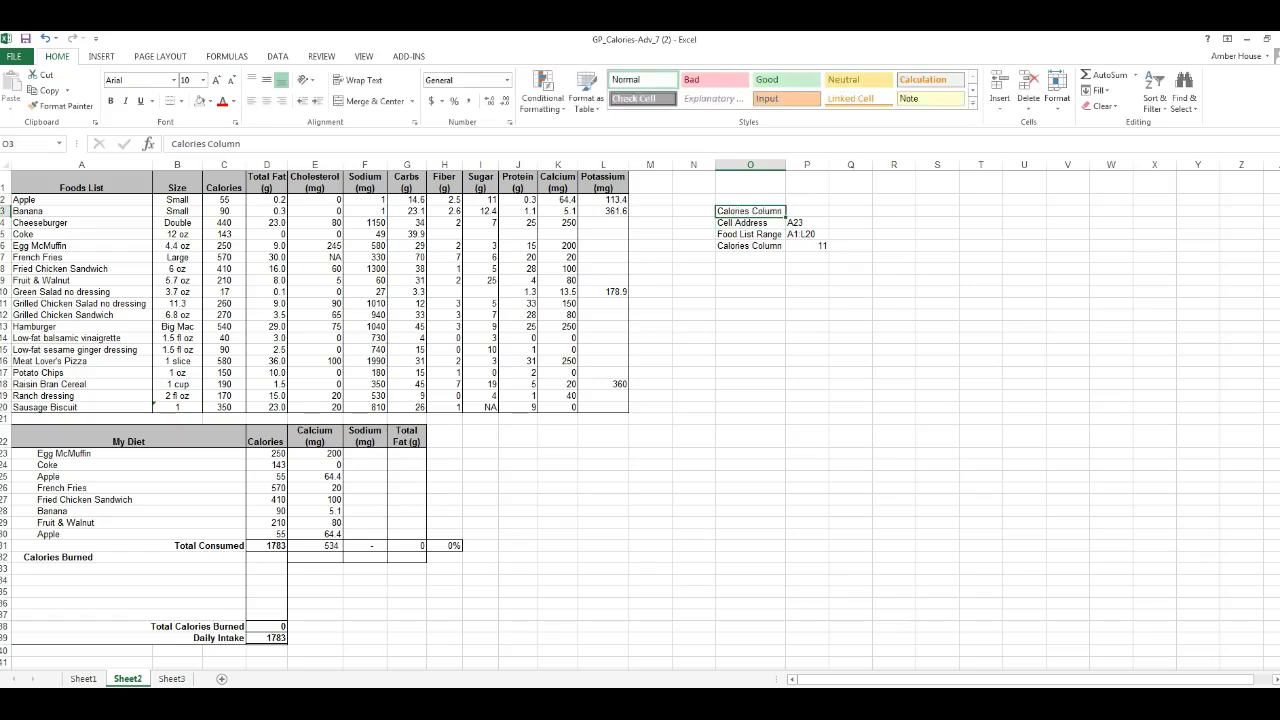
left_click(250, 143)
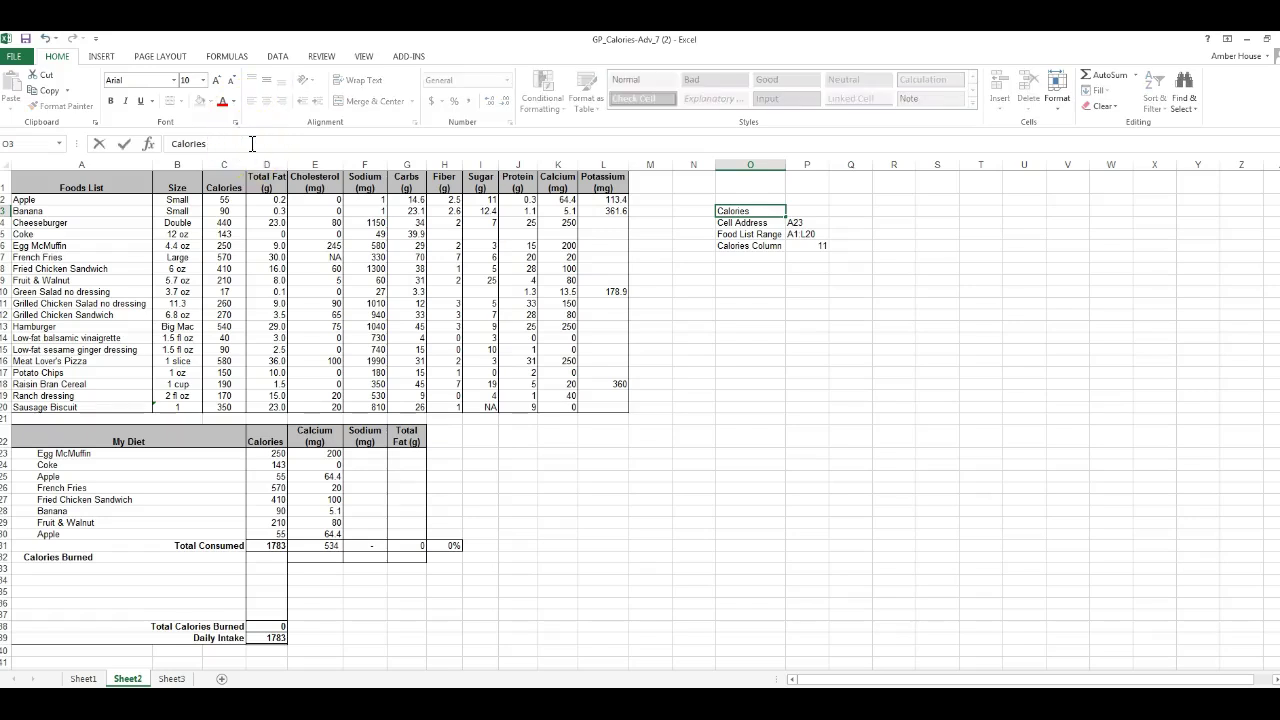
key("Return")
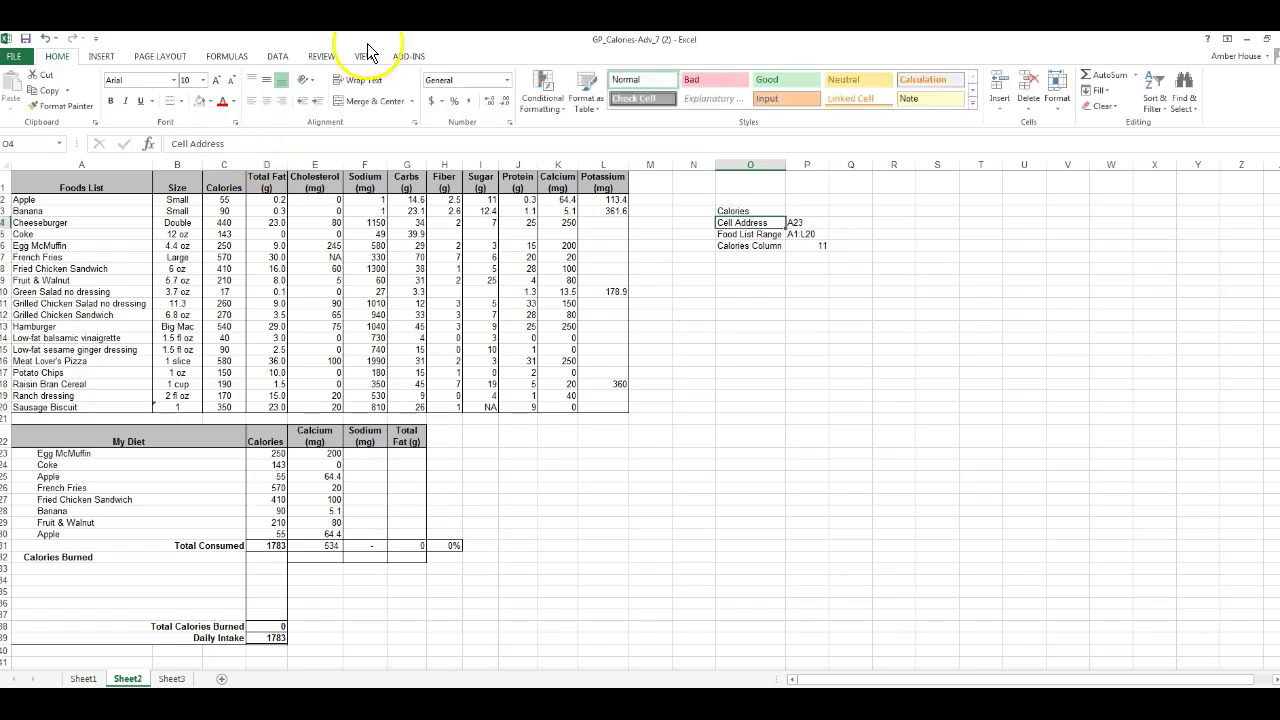
- Set the Calories Column number in P6 to 3
left_click(820, 246)
key("Delete")
key("Return")
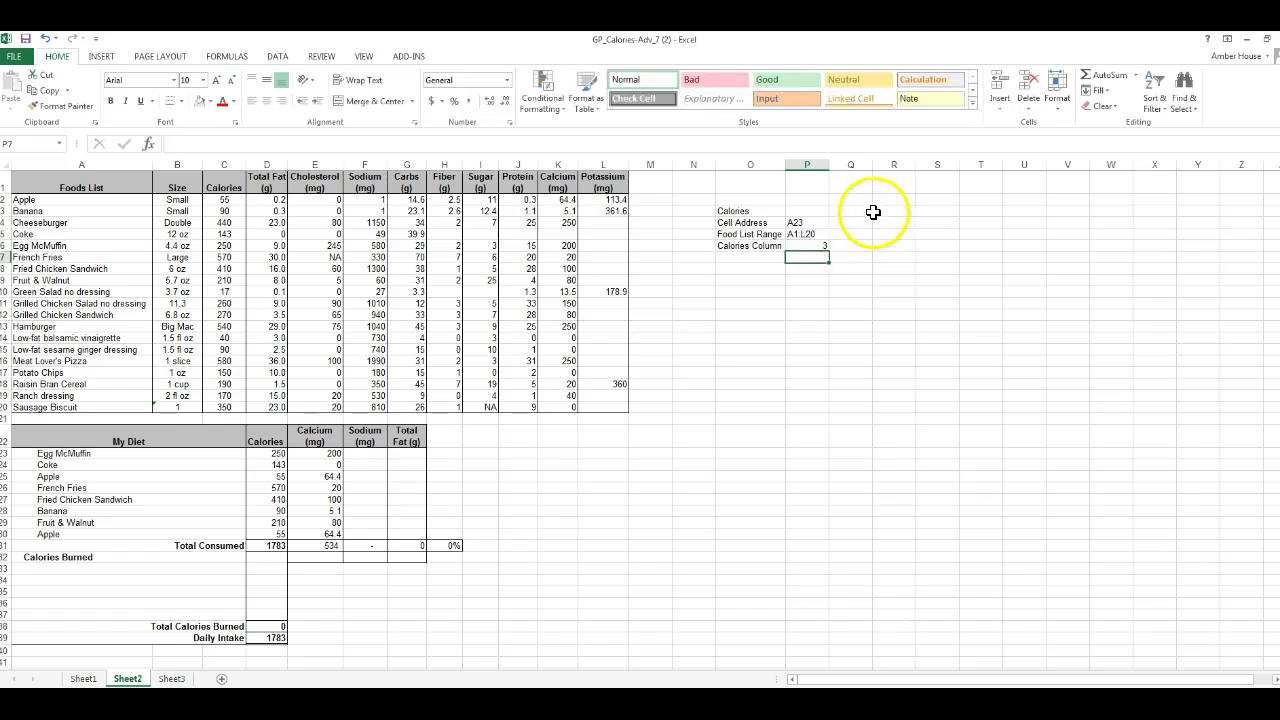
- Enter the heading Calcium in O8 and copy the notes in O4:P6 beneath it, starting at O9
left_click(777, 262)
left_click(768, 270)
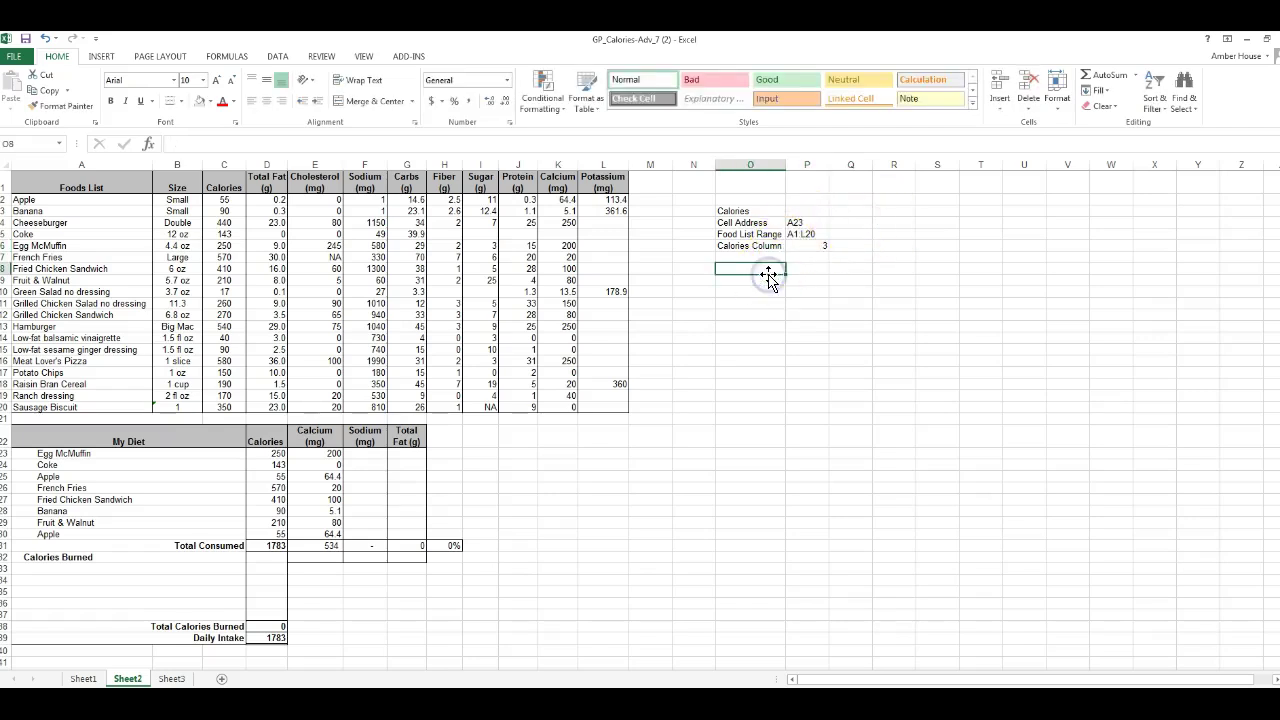
type("Calcium")
key("Return")
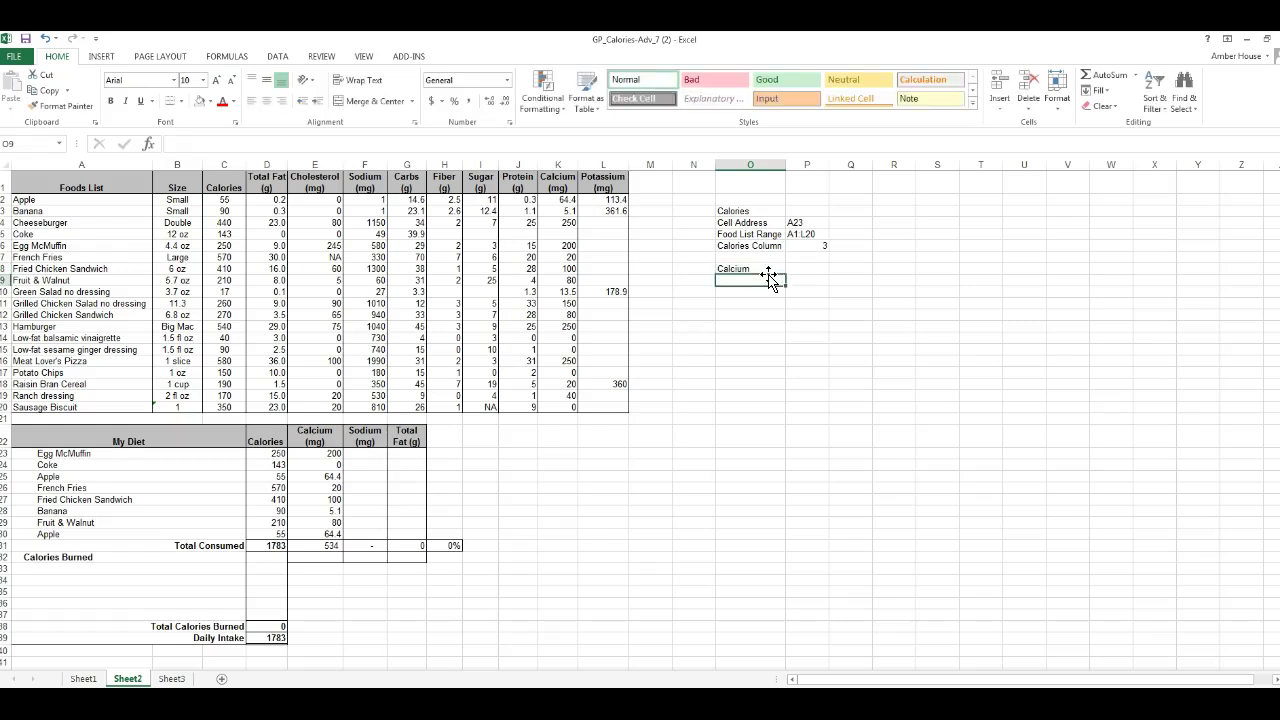
left_click_drag(770, 222, 807, 247)
key("ctrl+c")
left_click(760, 279)
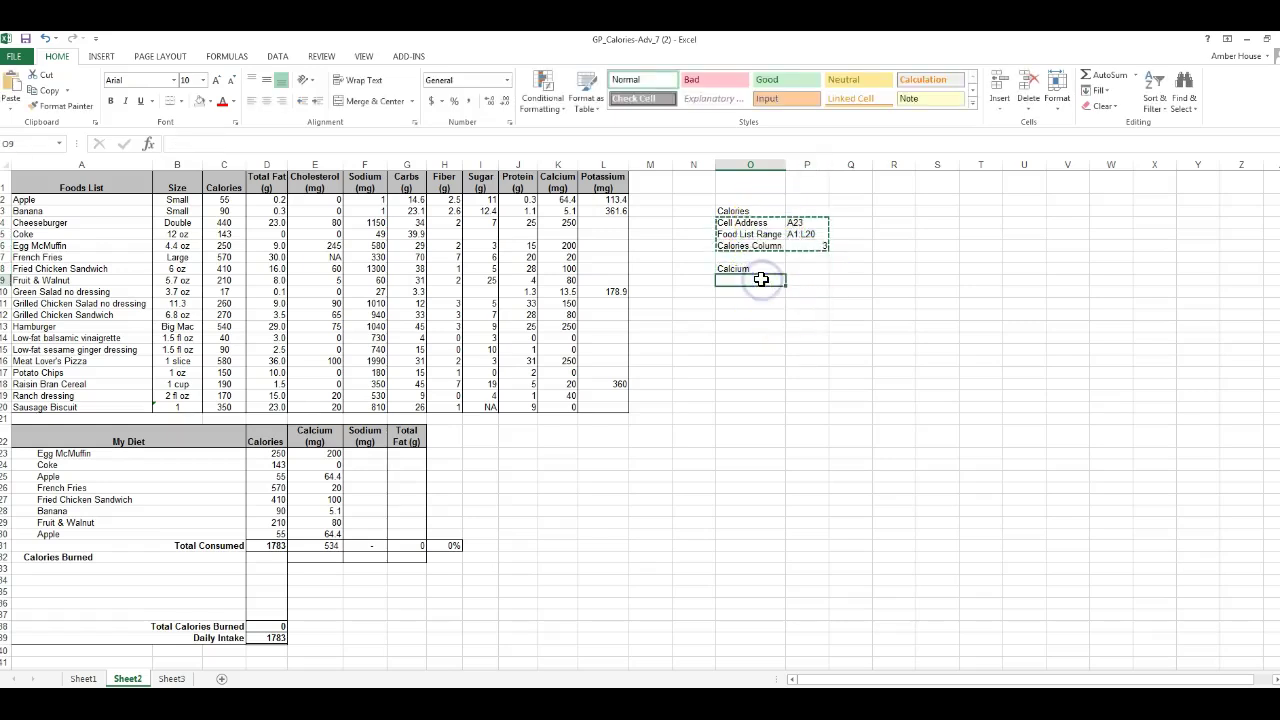
key("ctrl+v")
- Set the column number in P11 of the Calcium notes to 11
left_click(807, 303)
type("11")
key("Return")
- Enter the heading Sodium in O13 and copy the notes in O9:P11 beneath it, starting at O14
left_click(759, 325)
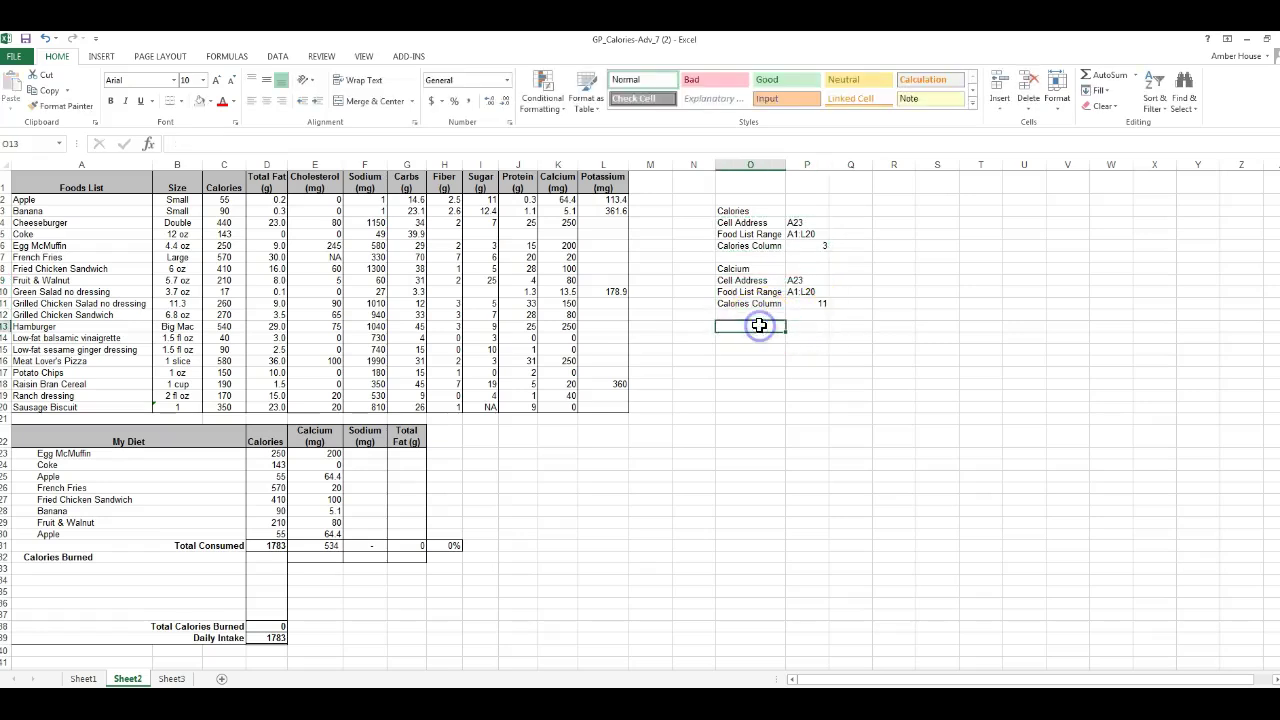
type("Sodium")
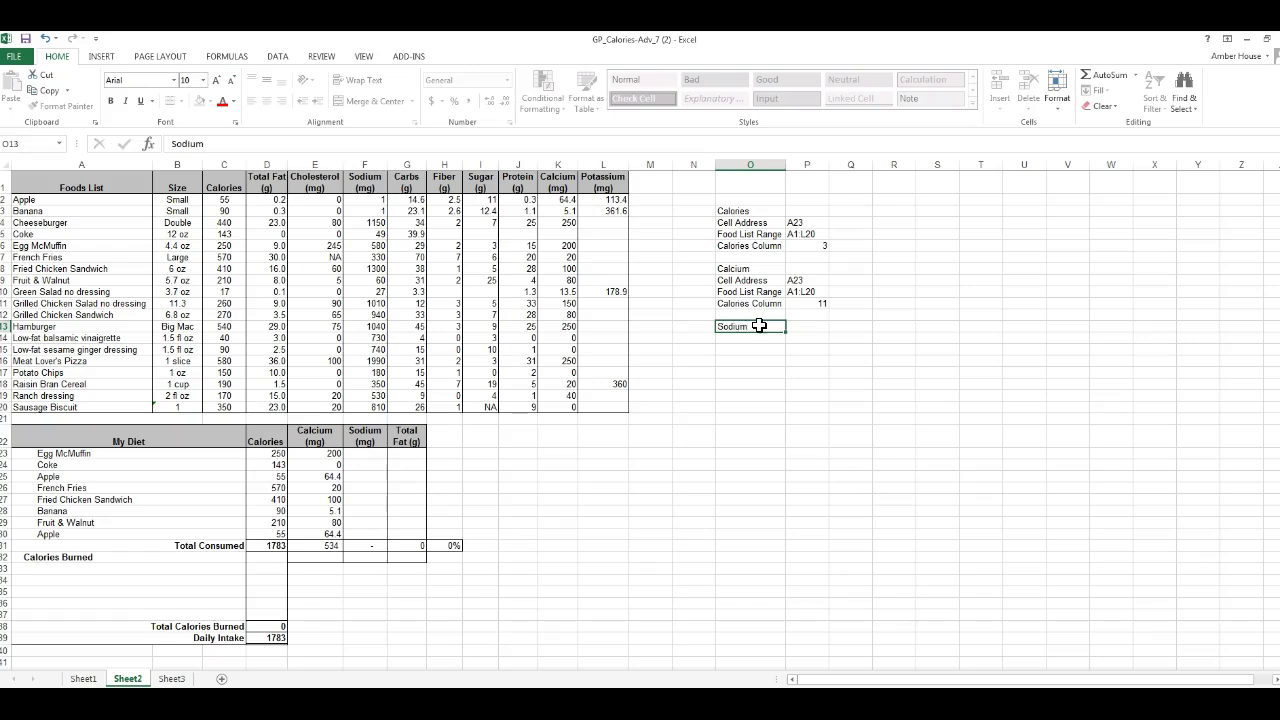
key("Return")
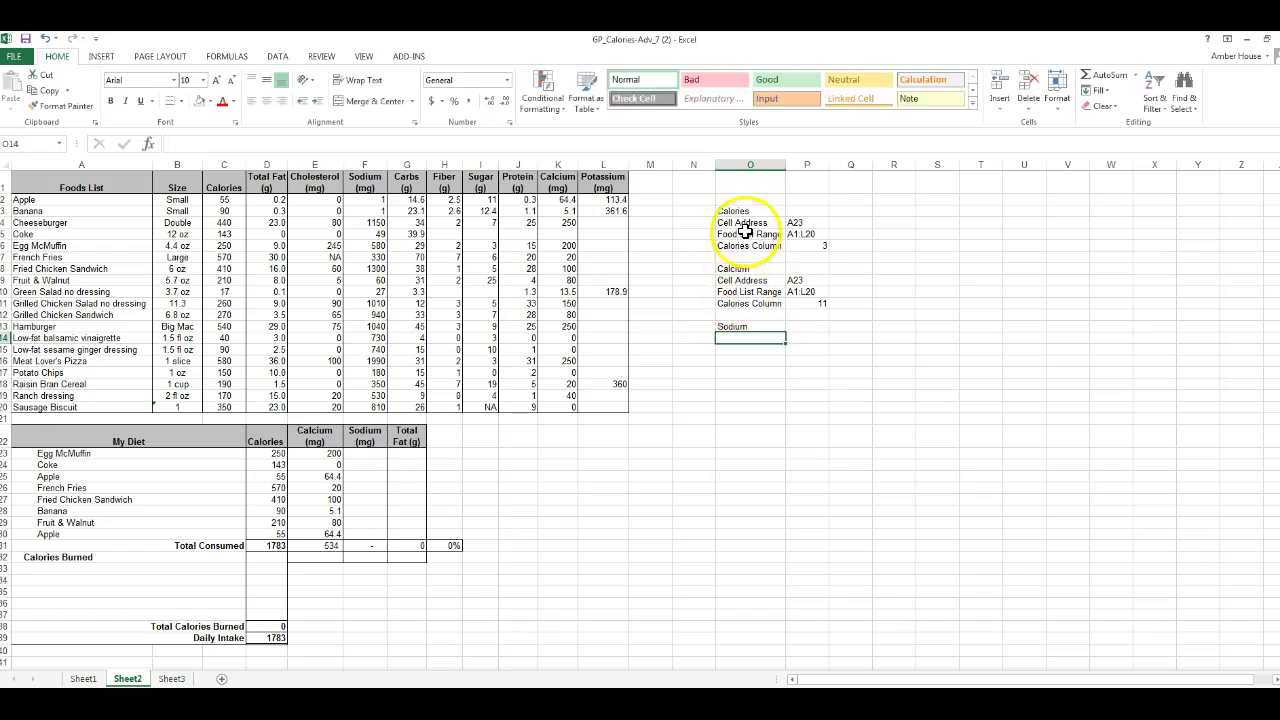
left_click_drag(749, 280, 814, 304)
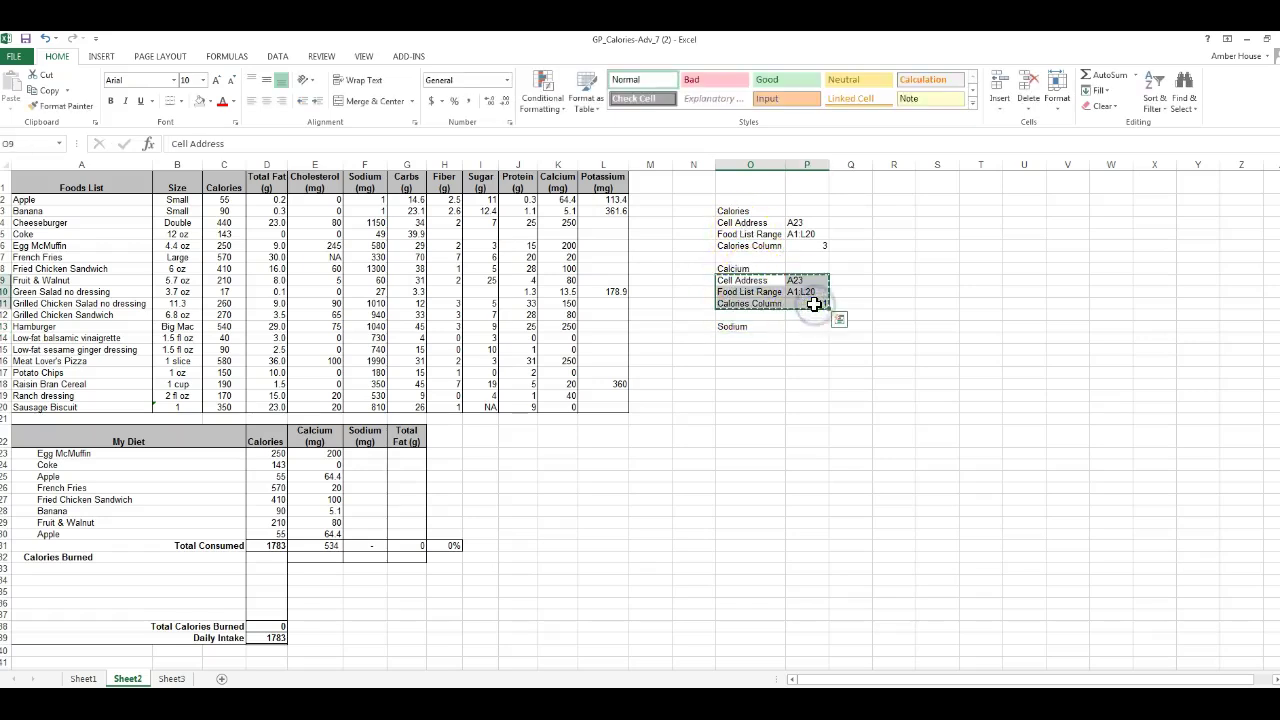
left_click(762, 338)
key("ctrl+v")
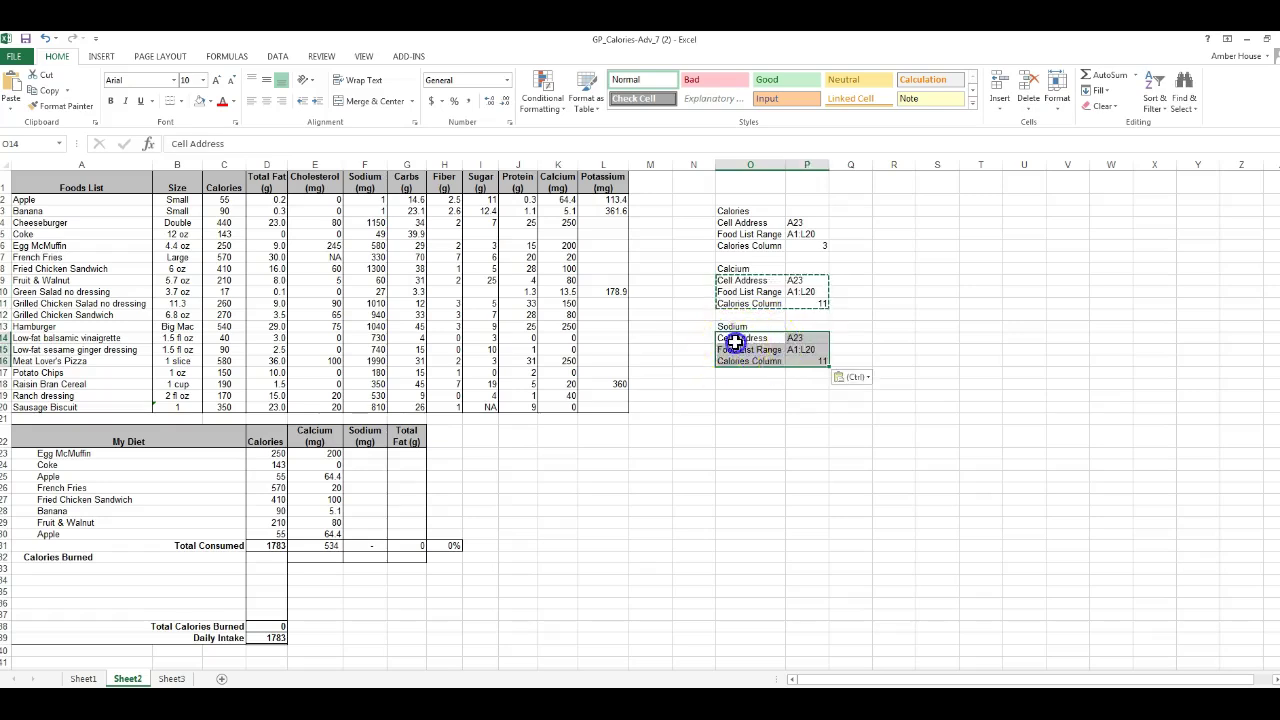
- Check the Sodium notes against the first diet food in A23 and clear the copied column number in P16
left_click(735, 342)
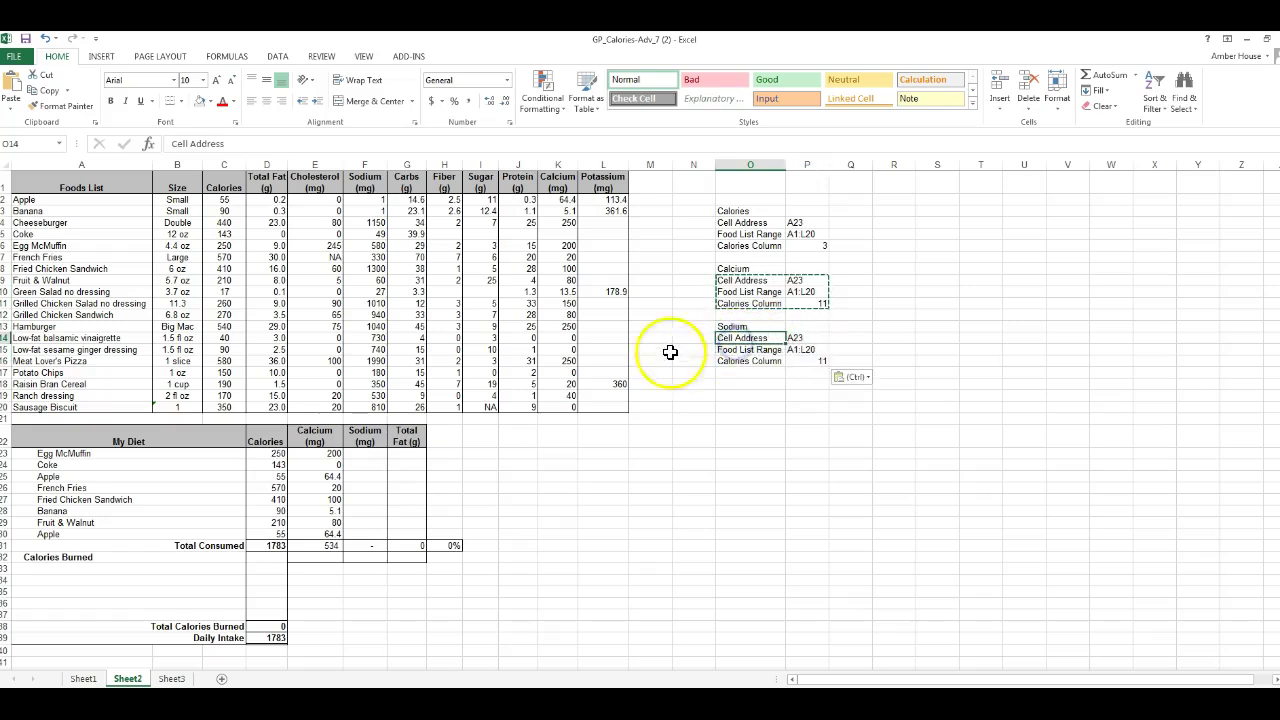
left_click(193, 454)
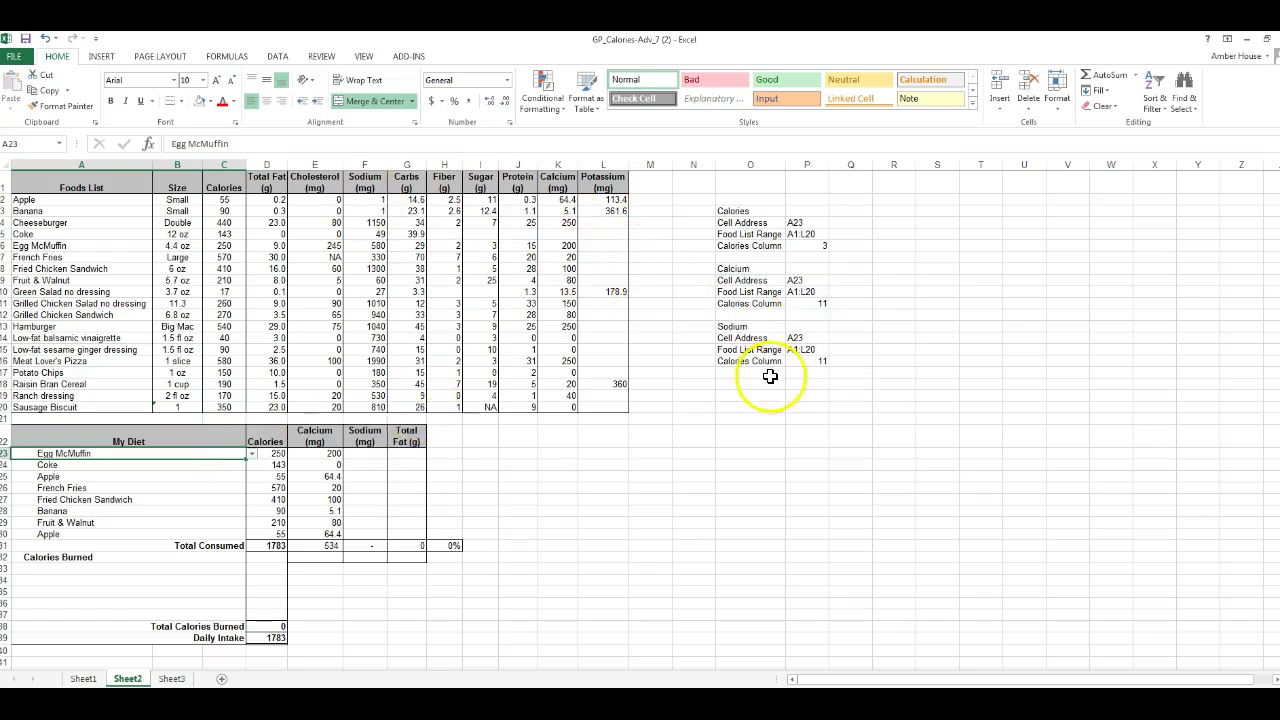
left_click(812, 360)
key("Delete")
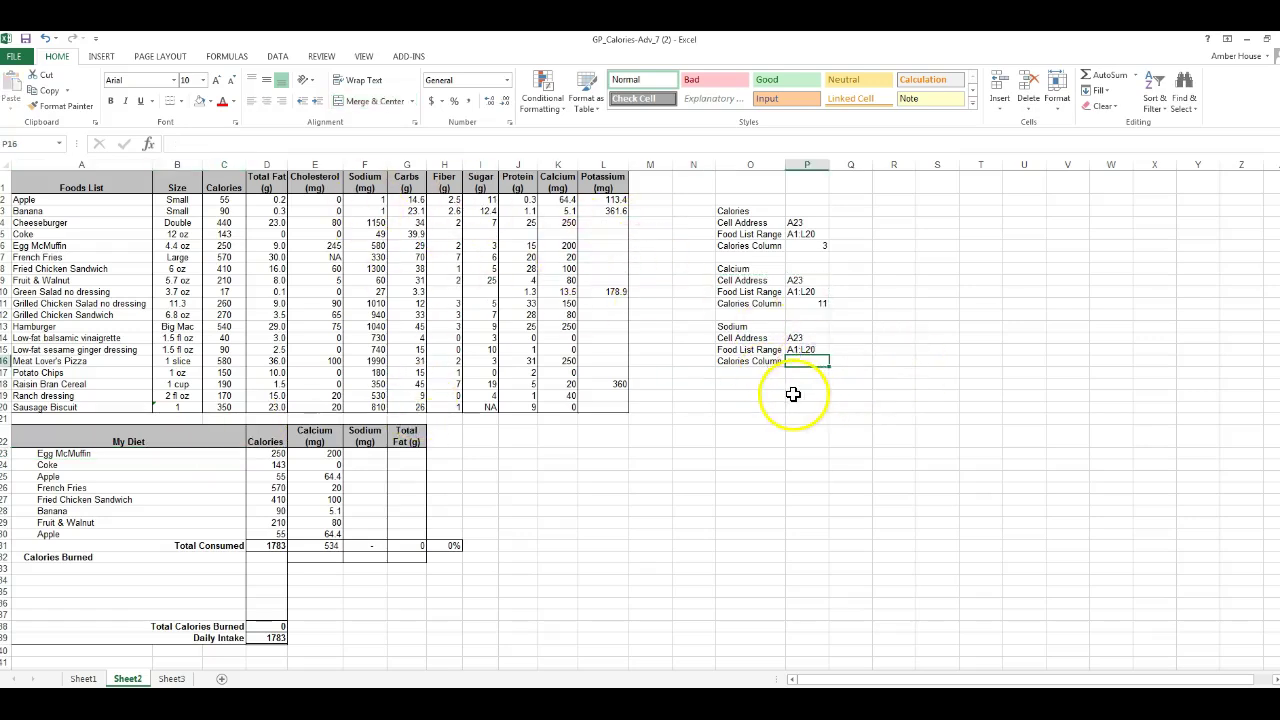
- Change the column label in O11 of the Calcium notes to Calcium Column
left_click(749, 303)
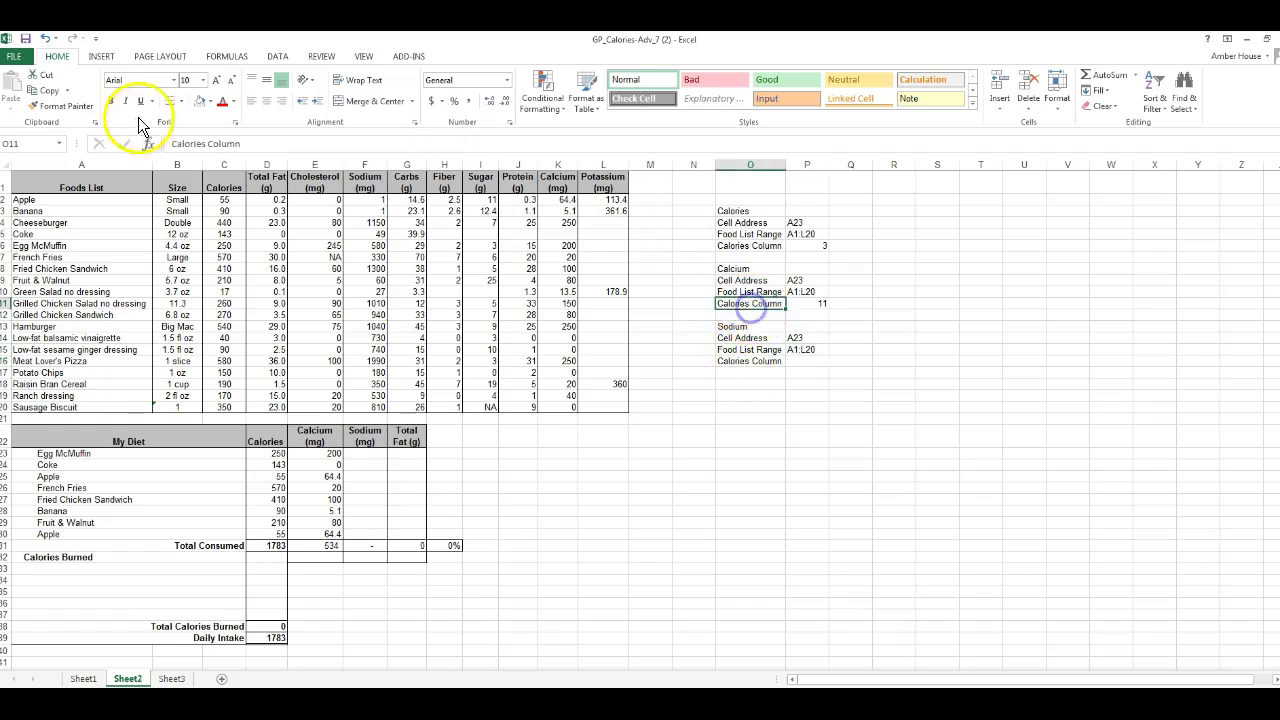
left_click(204, 144)
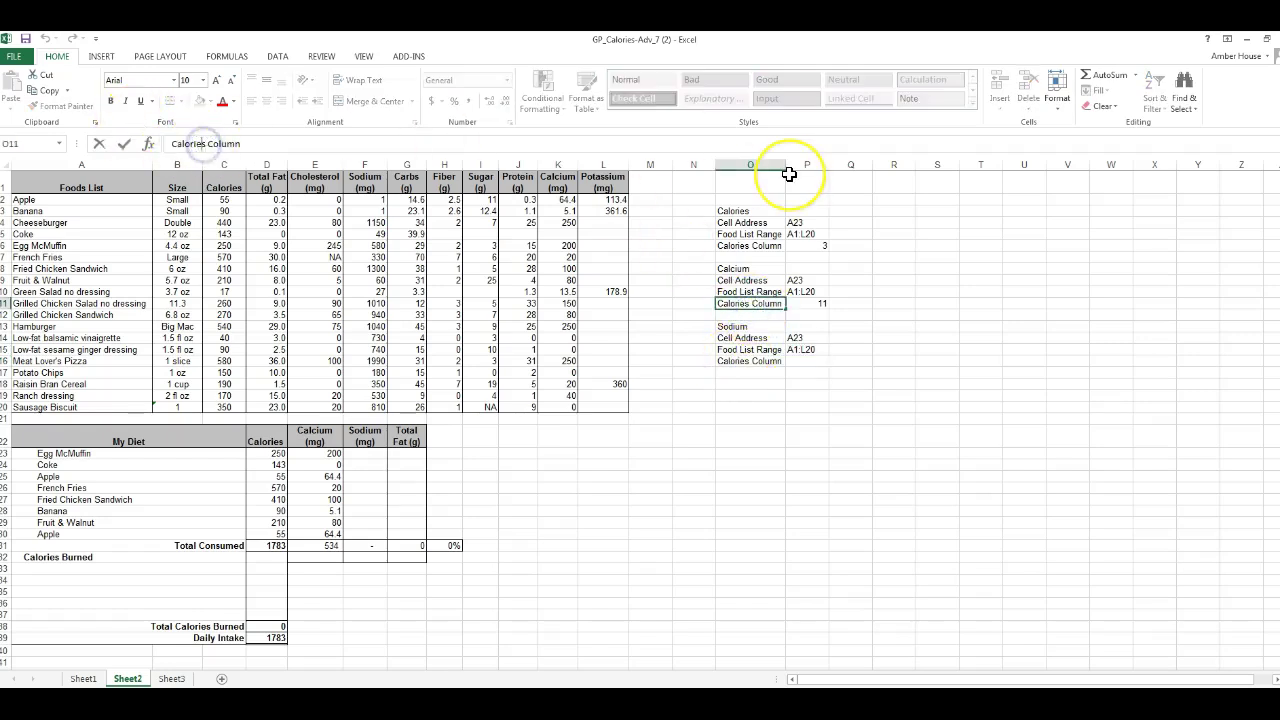
key("BackSpace")
key("BackSpace")
key("BackSpace")
key("Return")
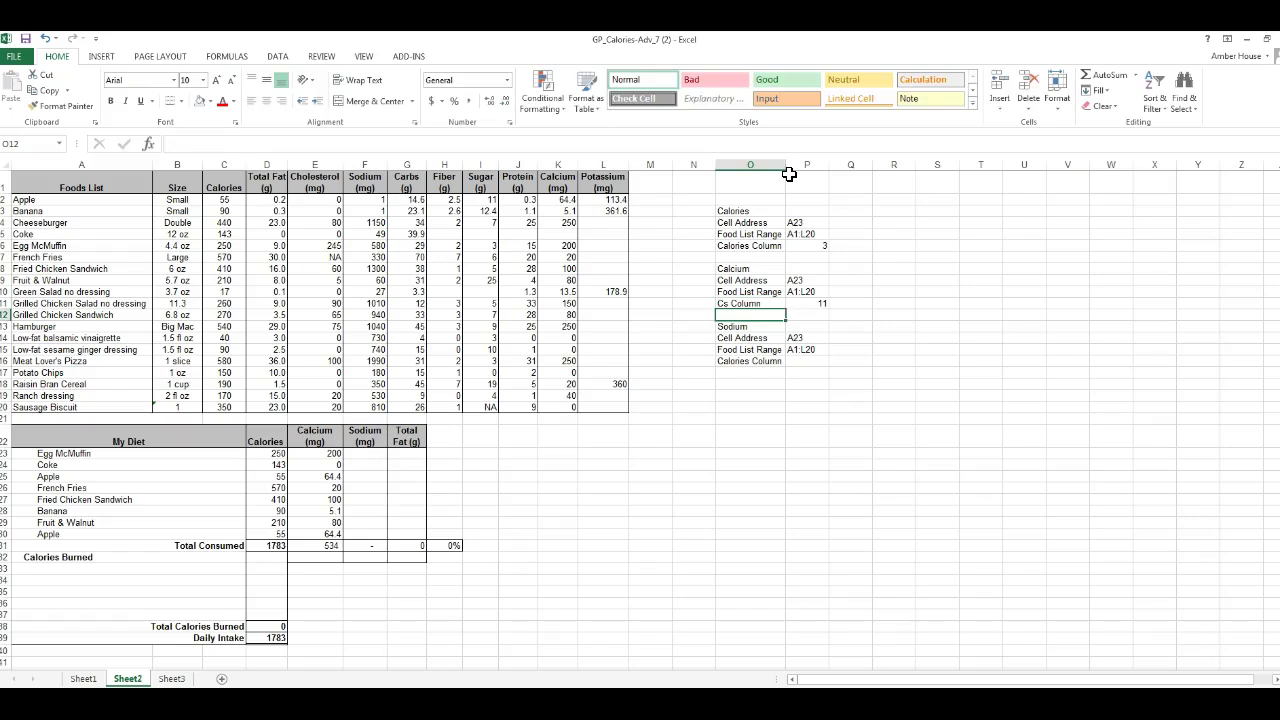
key("Up")
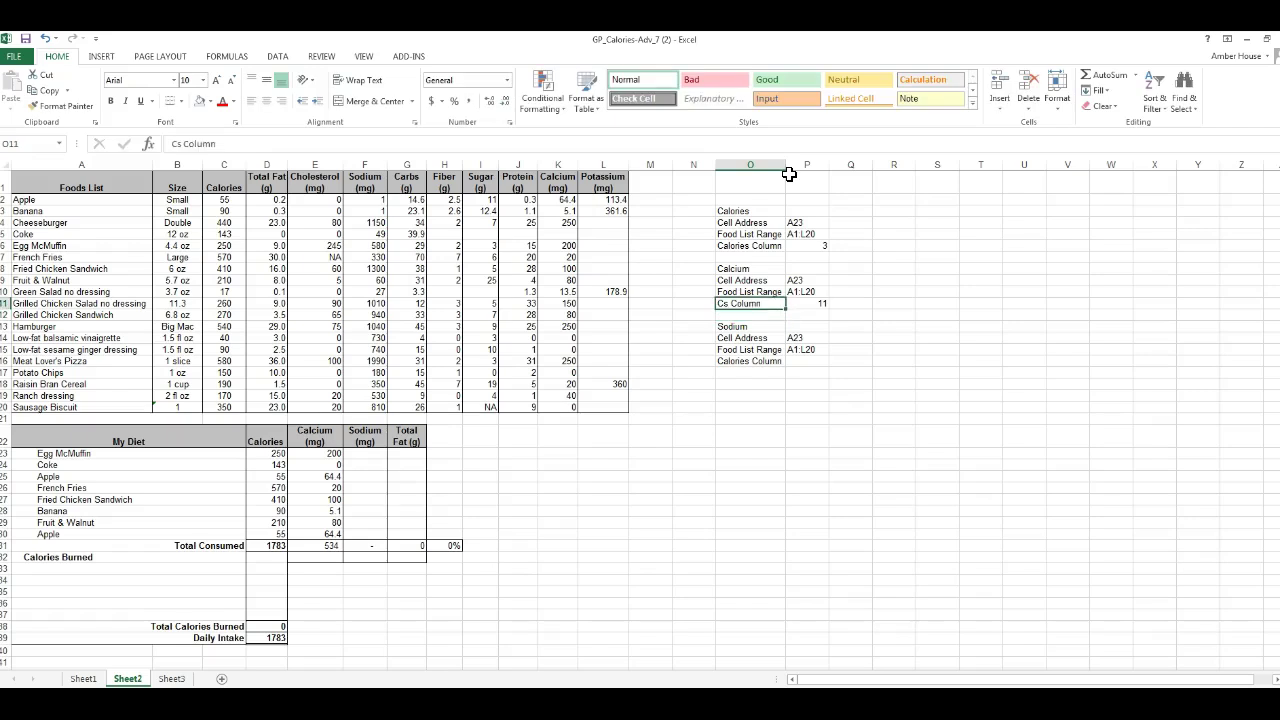
type("Calcium Colu")
key("Down")
- Change the column label in O16 of the Sodium notes to Sodium Column
key("Down")
key("Down")
key("Down")
key("Down")
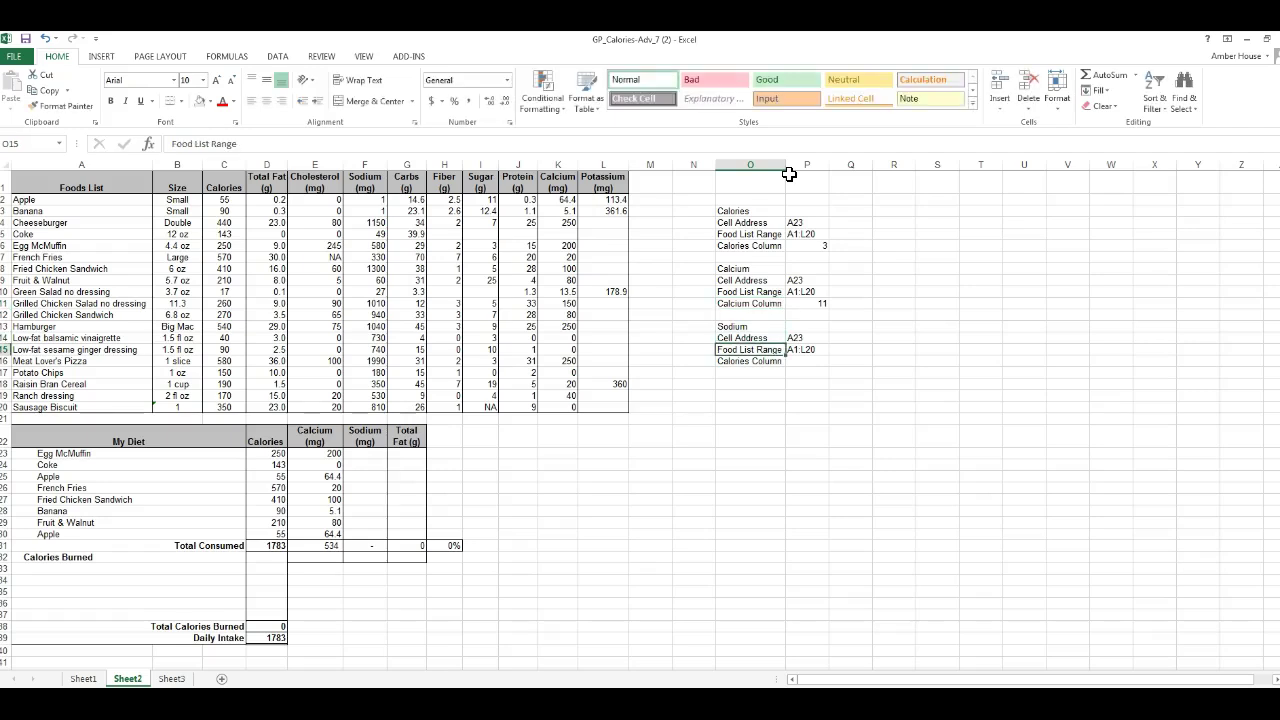
type("Sodium C")
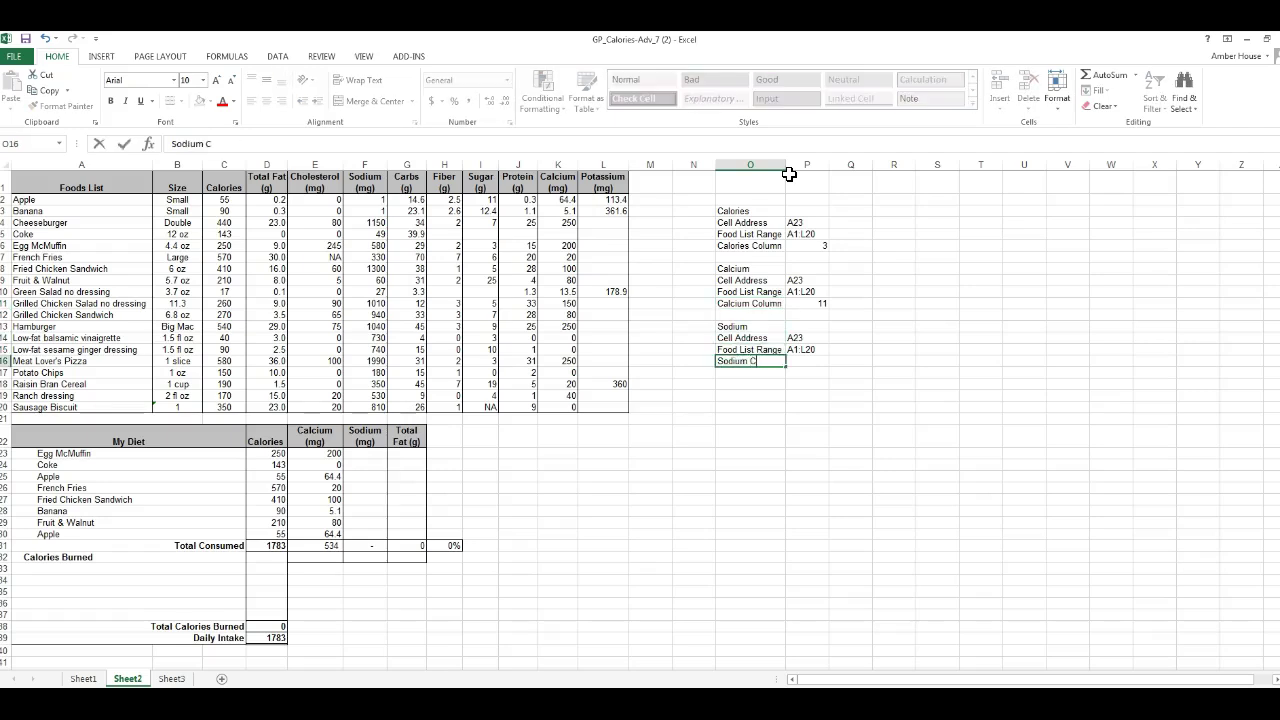
type("olumn")
key("Return")
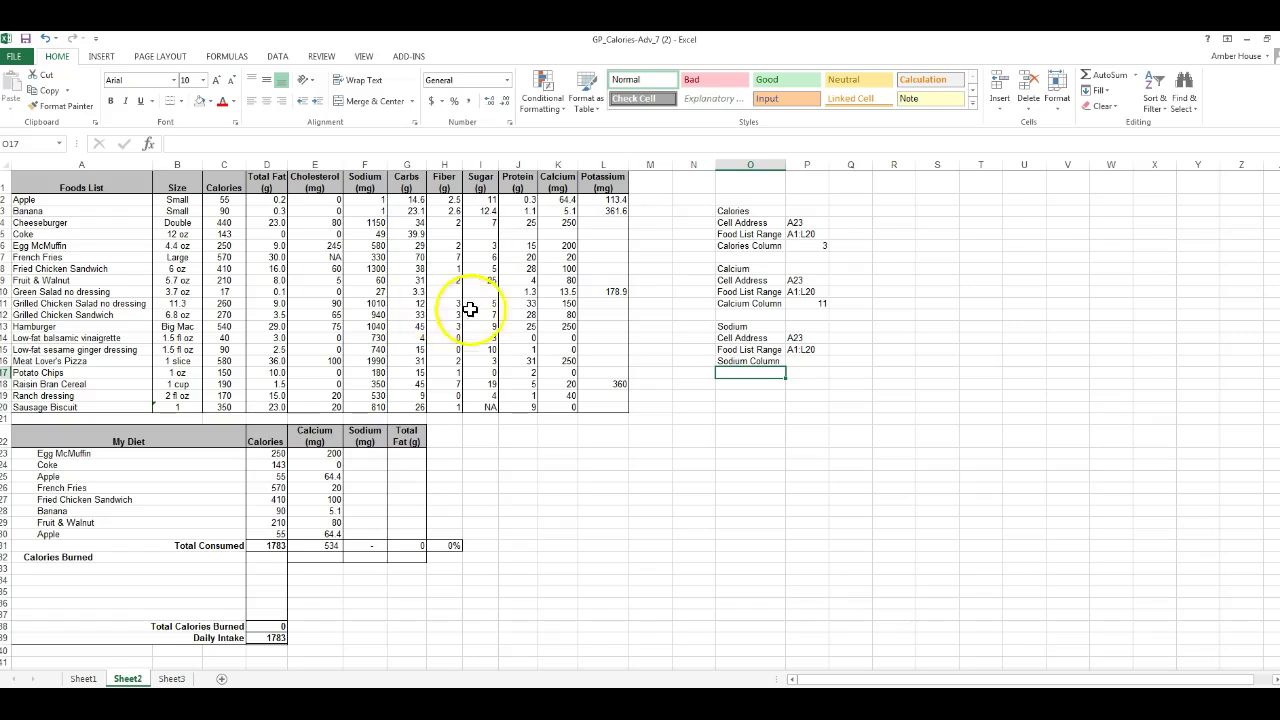
- Count across the Foods List columns to Sodium and set the Sodium Column number in P16 to 6
left_click(110, 222)
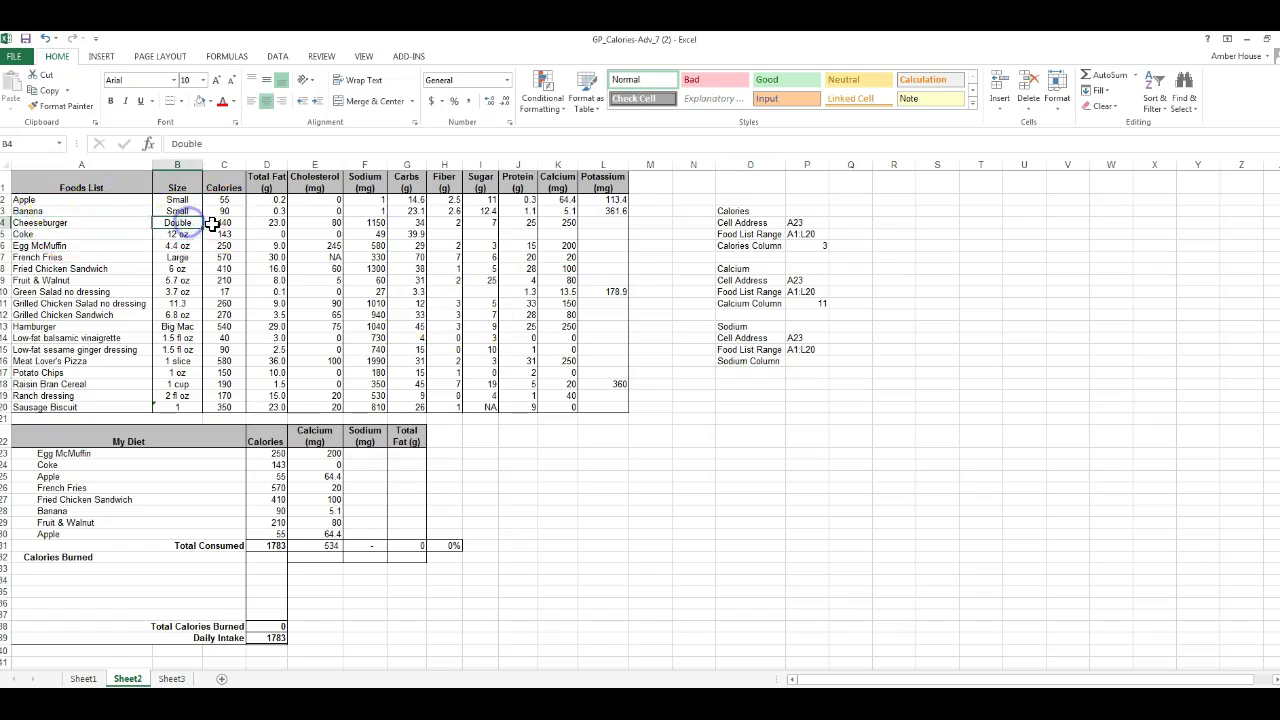
left_click(308, 233)
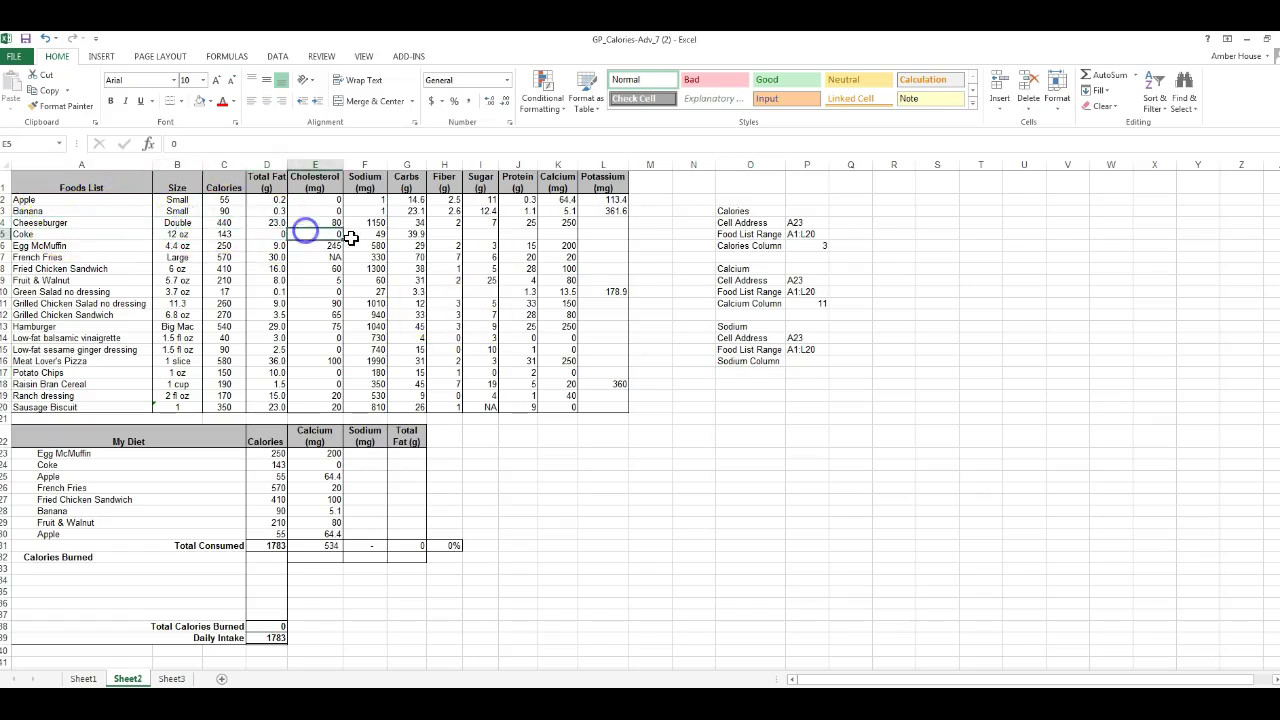
left_click(810, 360)
type("+")
key("Return")
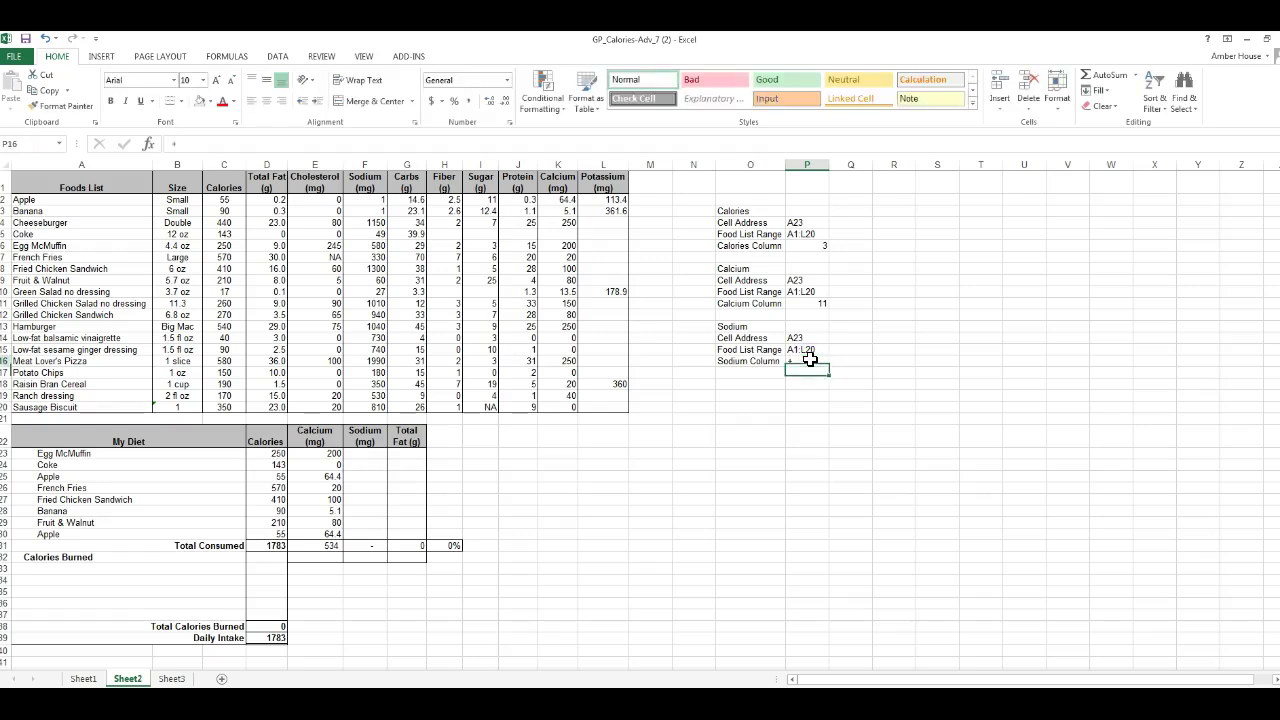
- Write the sodium lookup formula =VLOOKUP(A23,A1:L20,6) in F23 for the first diet food
left_click(363, 455)
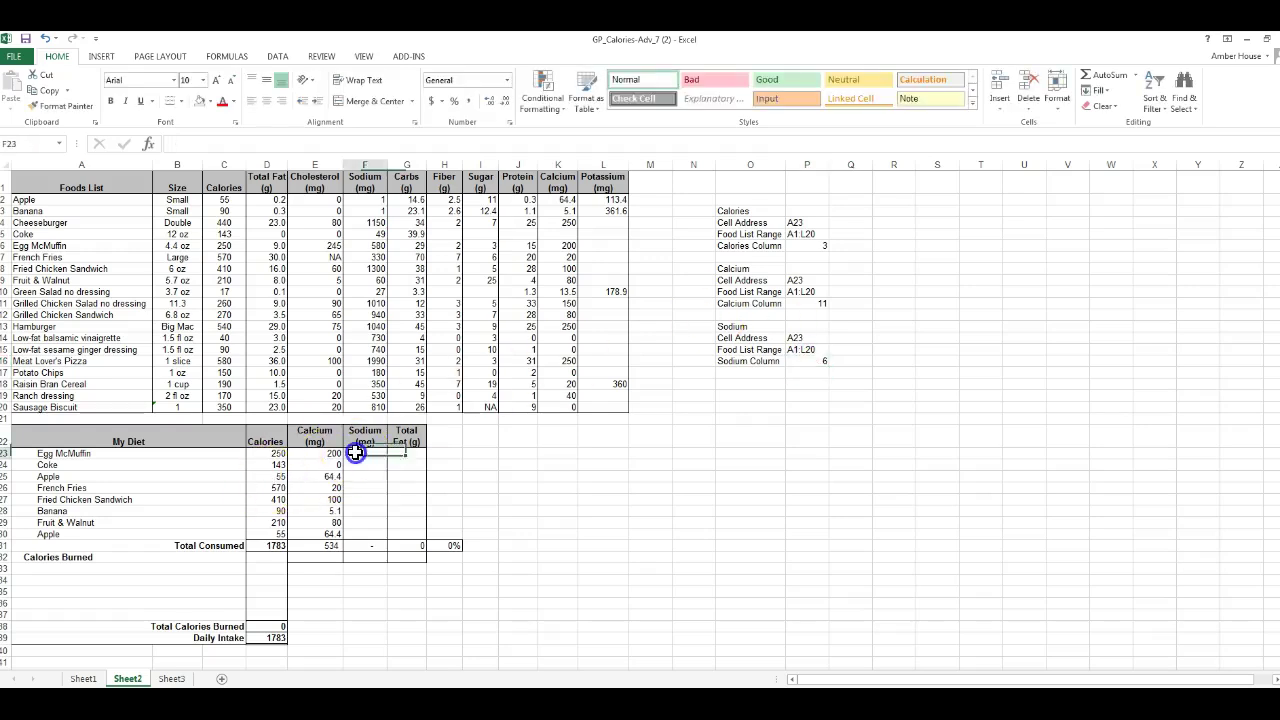
type("=")
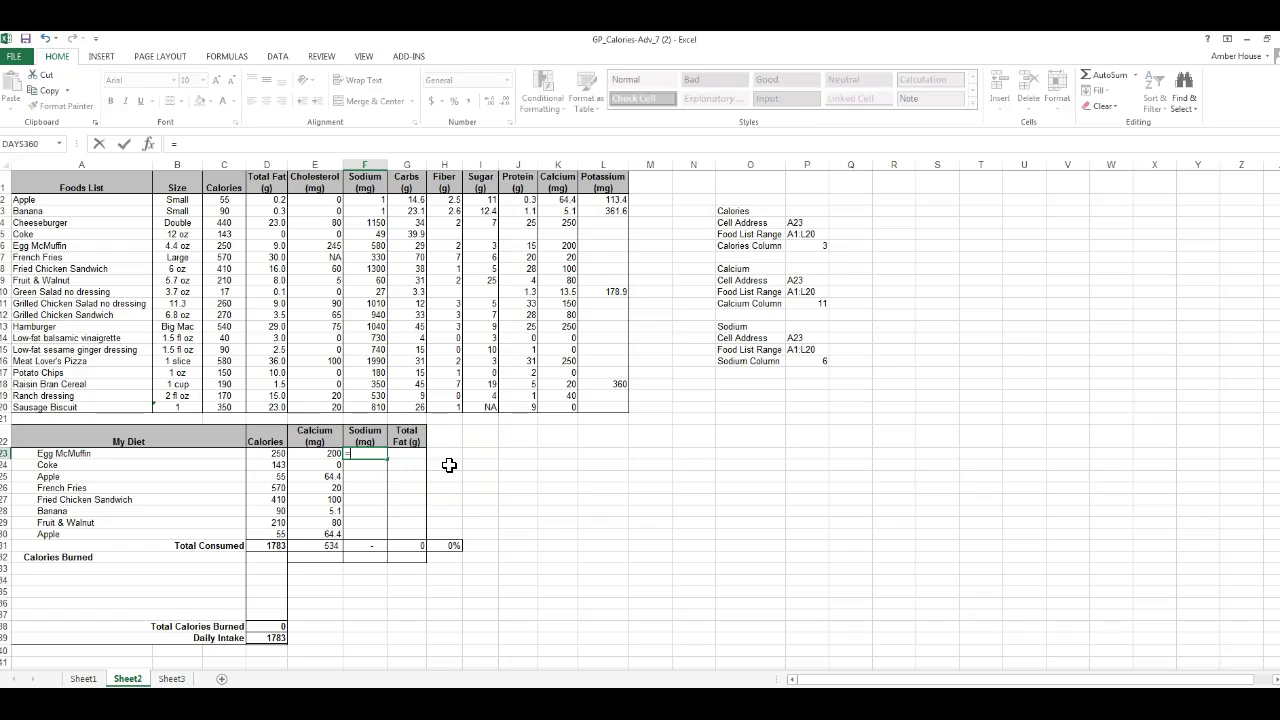
type("vlookup(")
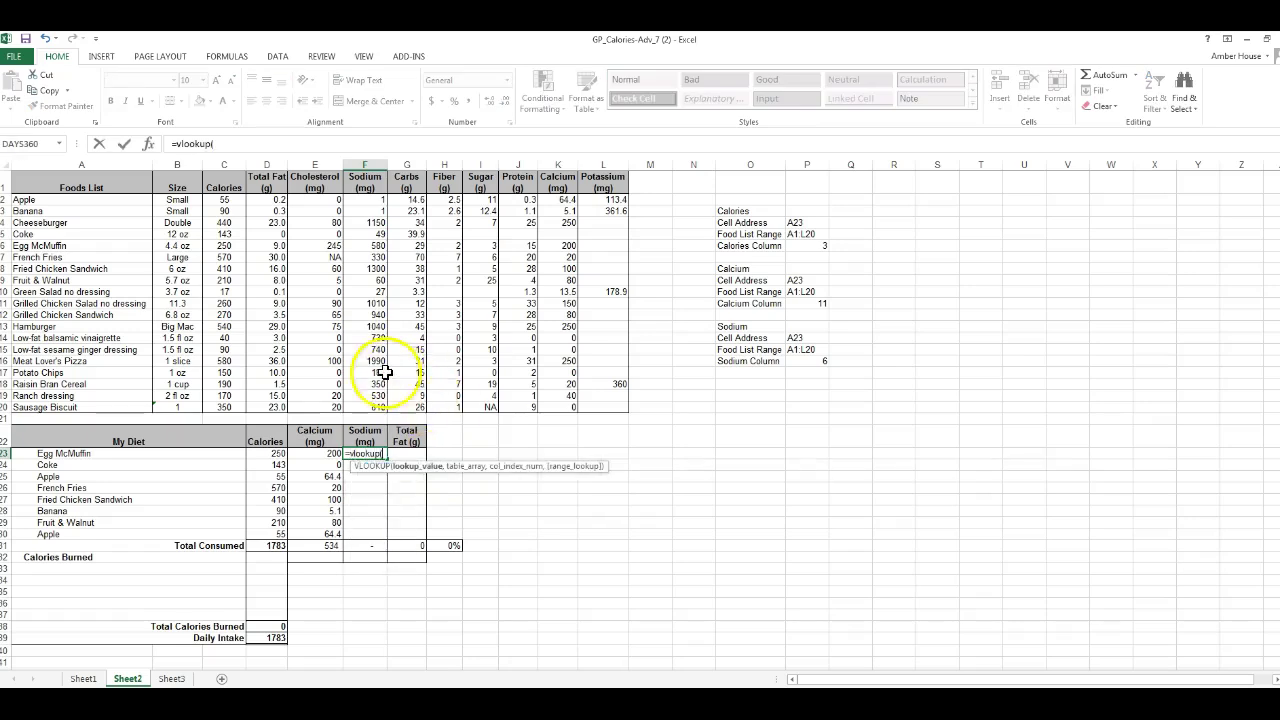
left_click(142, 454)
type(",")
left_click_drag(58, 185, 601, 413)
type(",6")
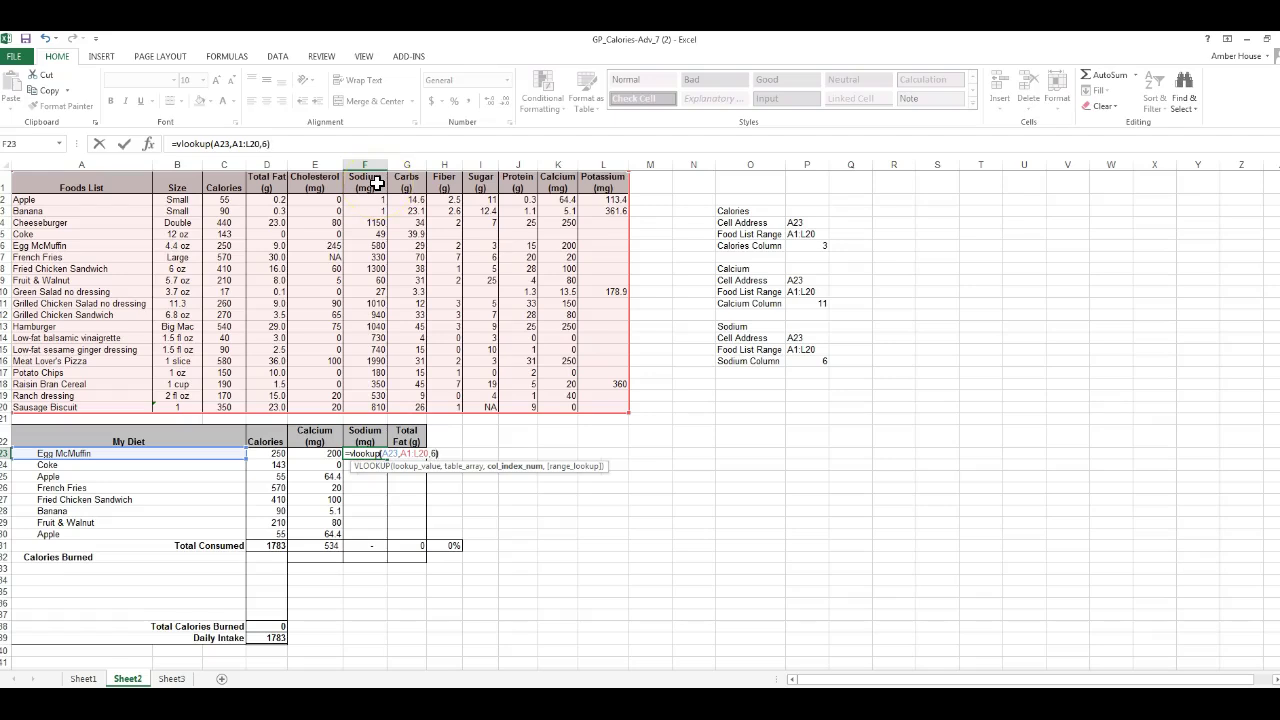
- Make the table range in F23's sodium formula absolute as $A$1:$L$20 and reselect F23
left_click(240, 145)
left_click(233, 145)
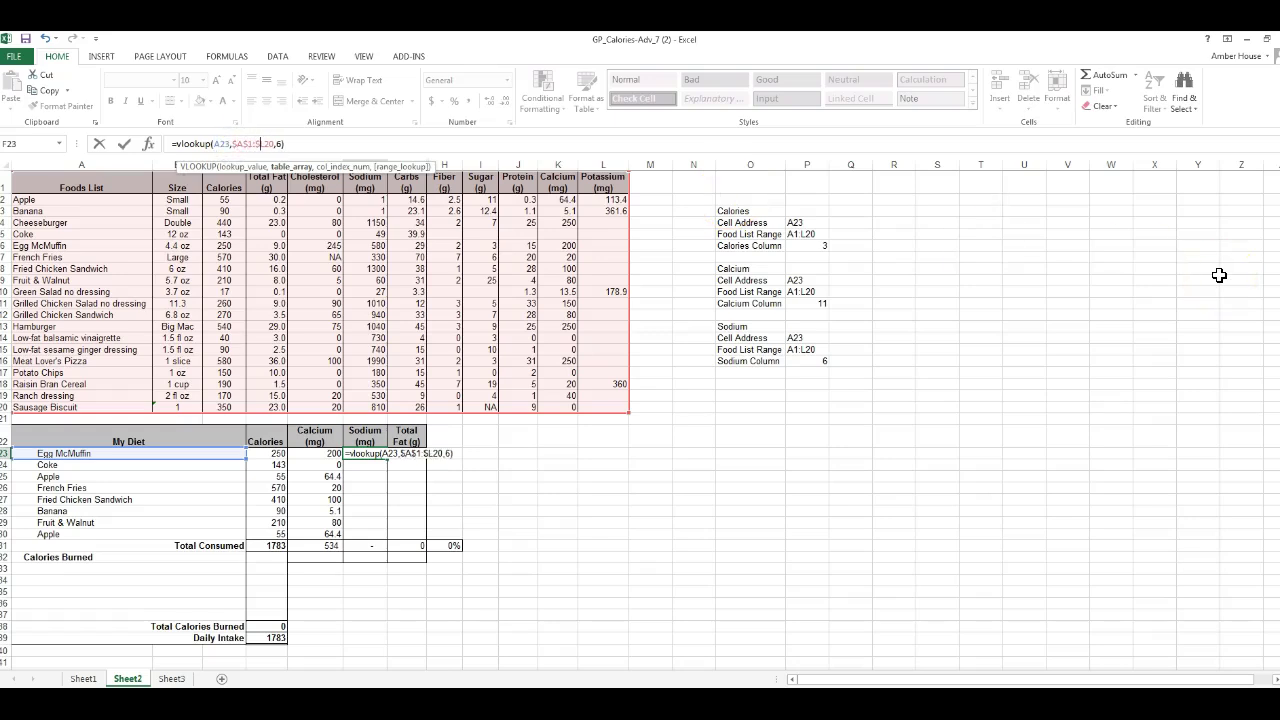
key("Return")
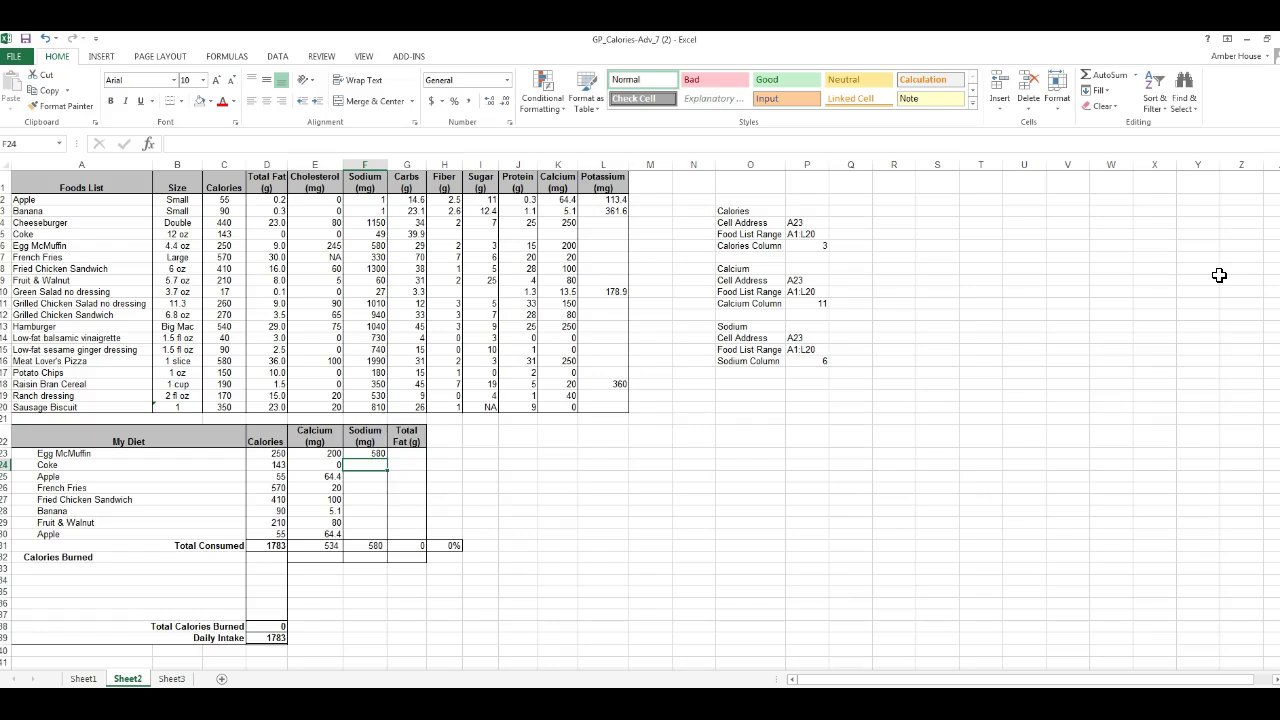
left_click(376, 453)
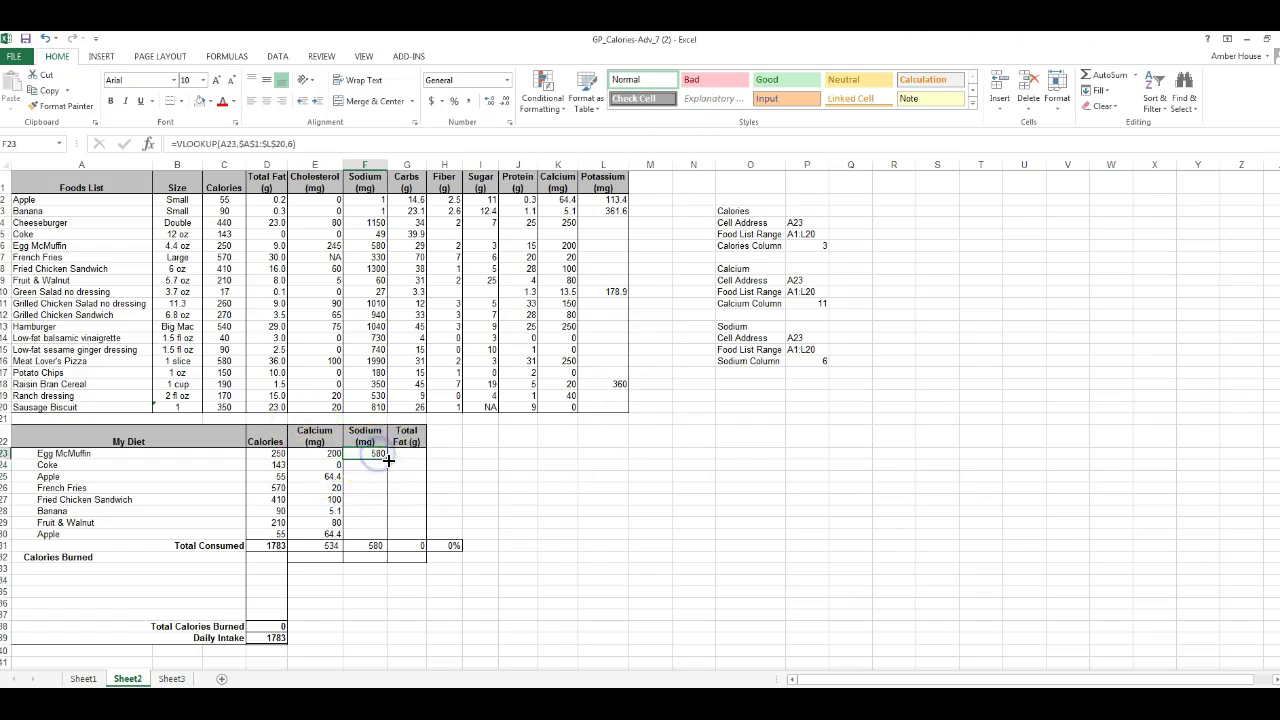
- Fill the sodium formula from F23 down through F30 and remove all borders from F24:F29
left_click_drag(389, 459, 387, 540)
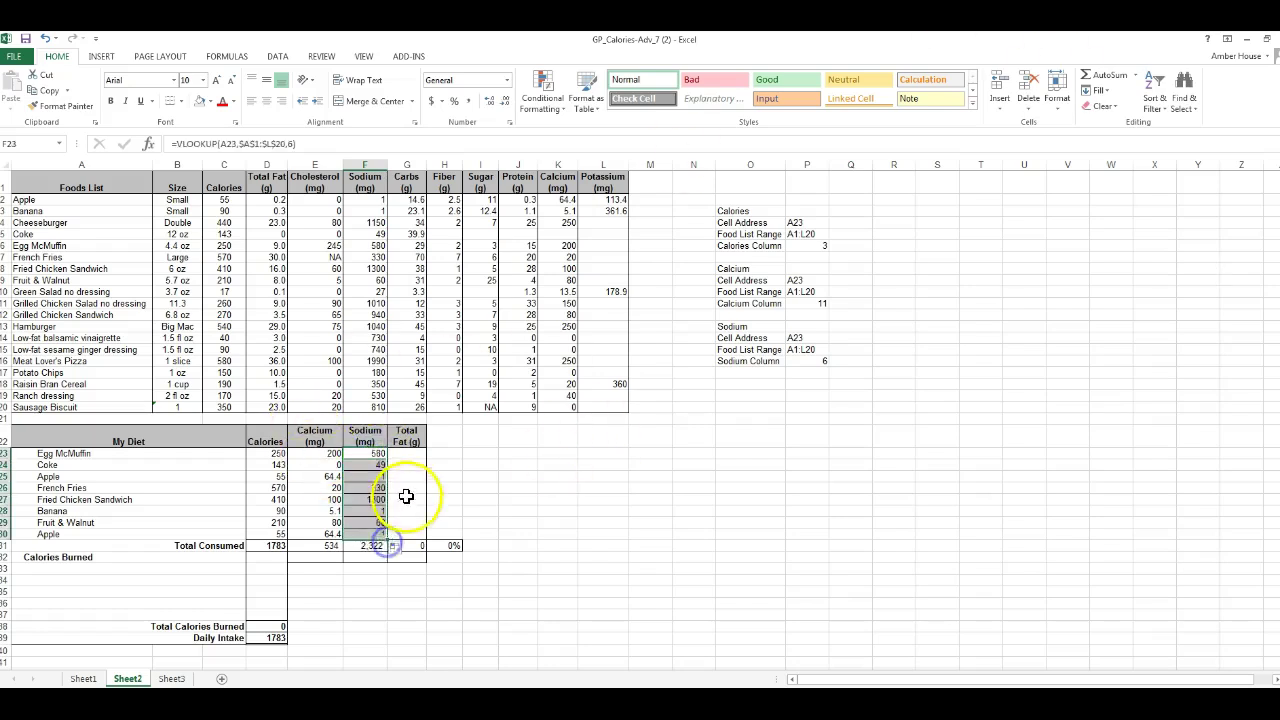
left_click(414, 484)
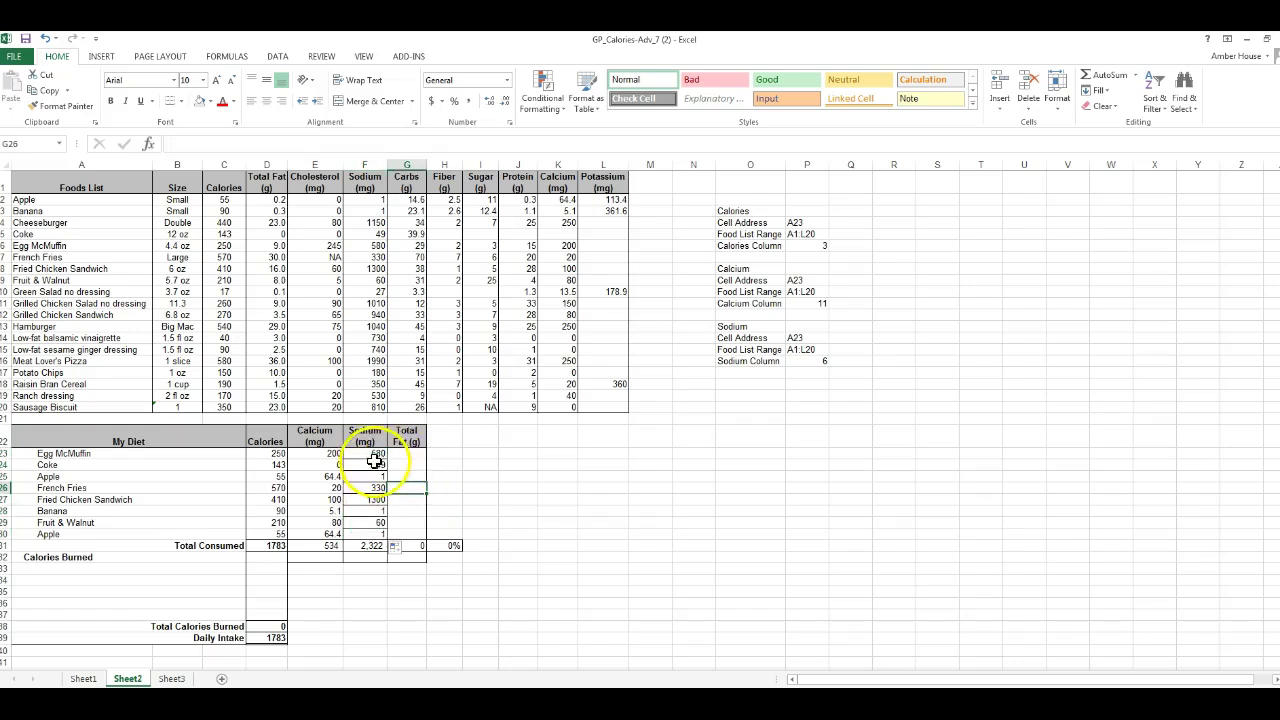
left_click_drag(370, 463, 367, 525)
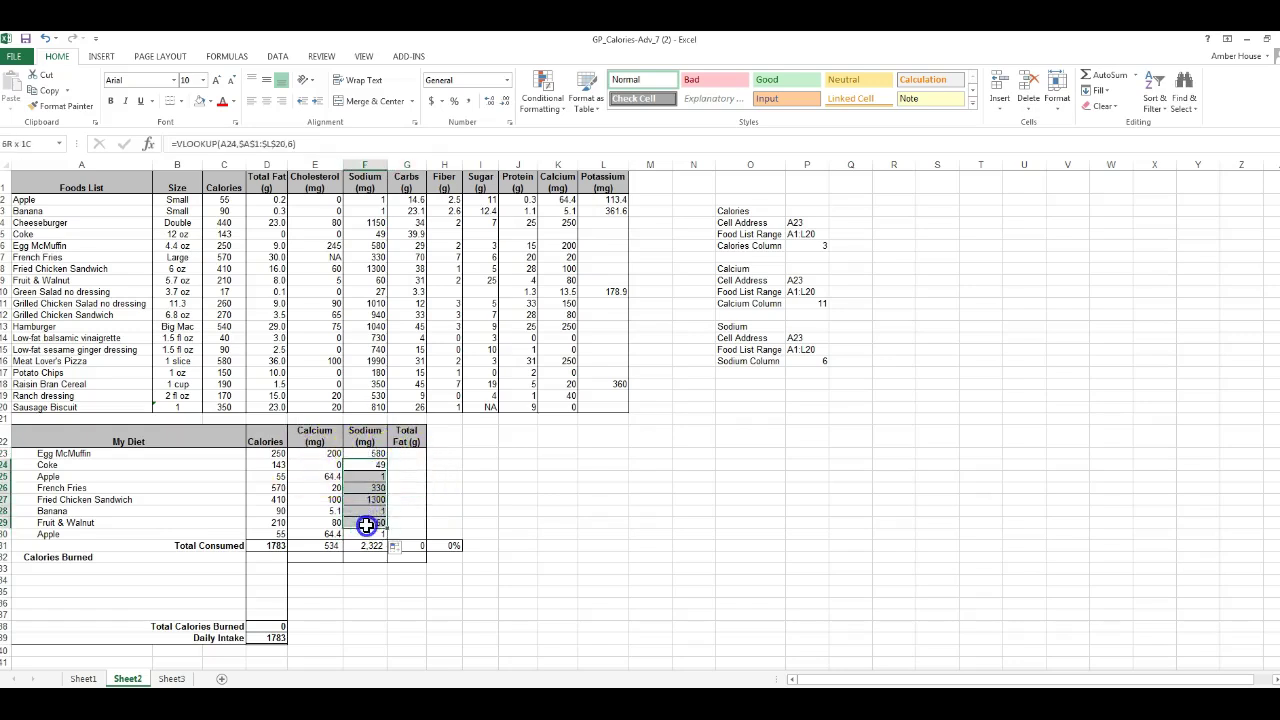
left_click(182, 103)
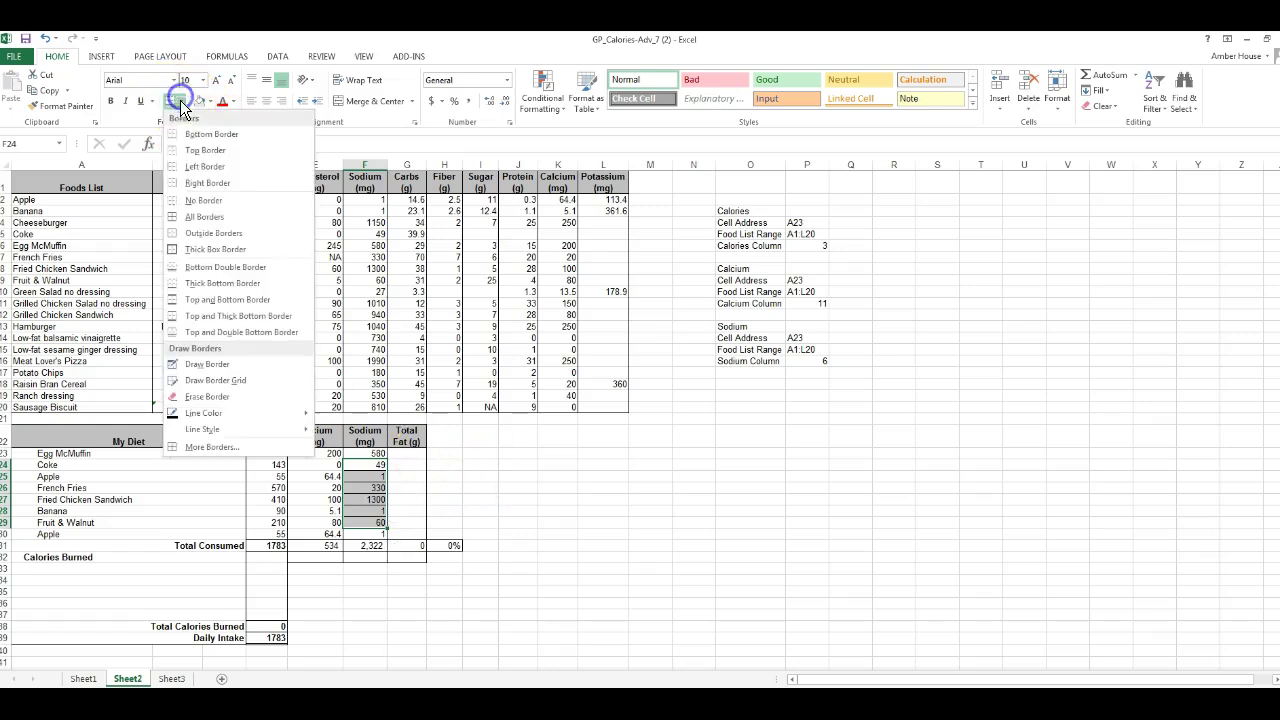
left_click(203, 200)
left_click(406, 476)
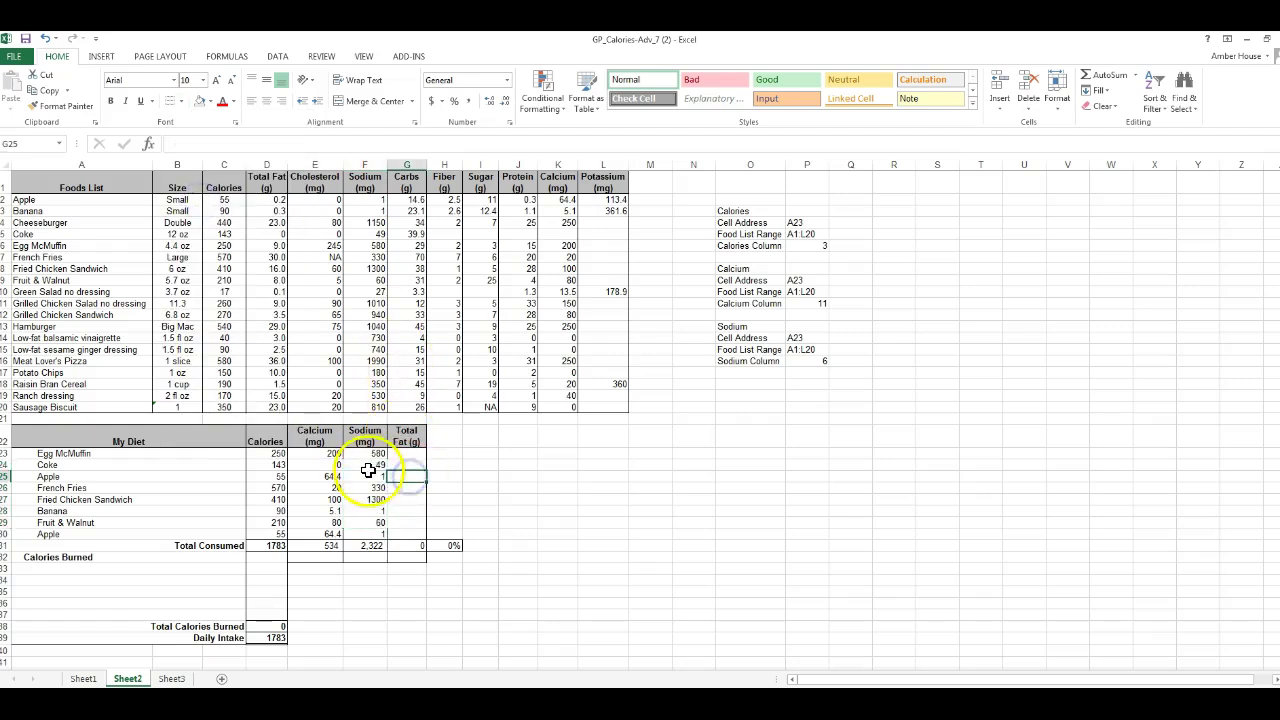
- Apply left and right borders to the sodium cells F23:F30
left_click_drag(365, 457, 366, 530)
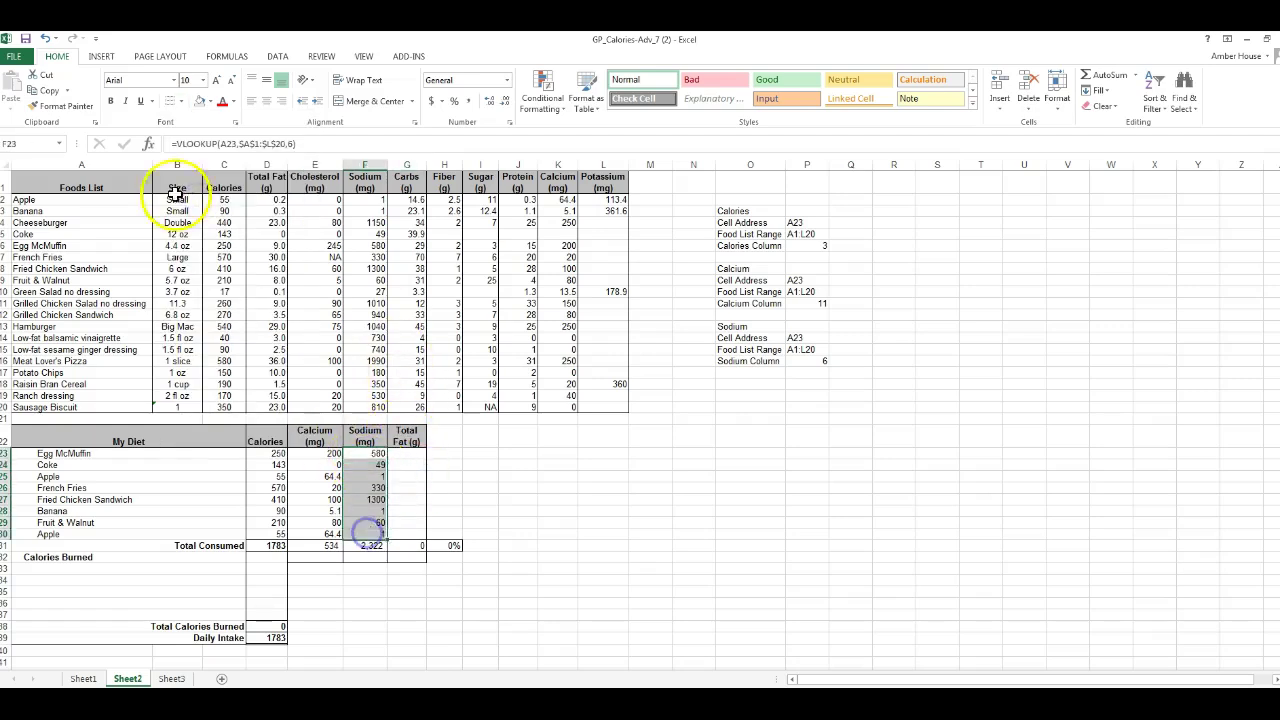
left_click(179, 102)
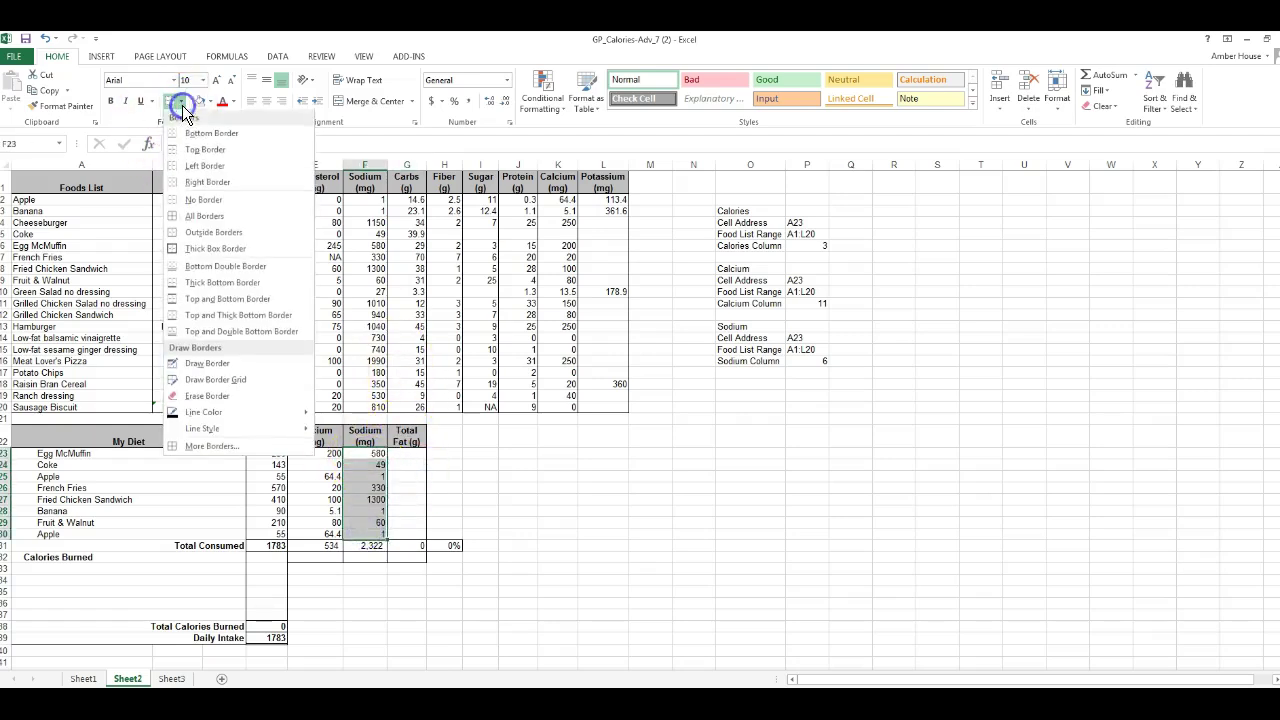
left_click(204, 167)
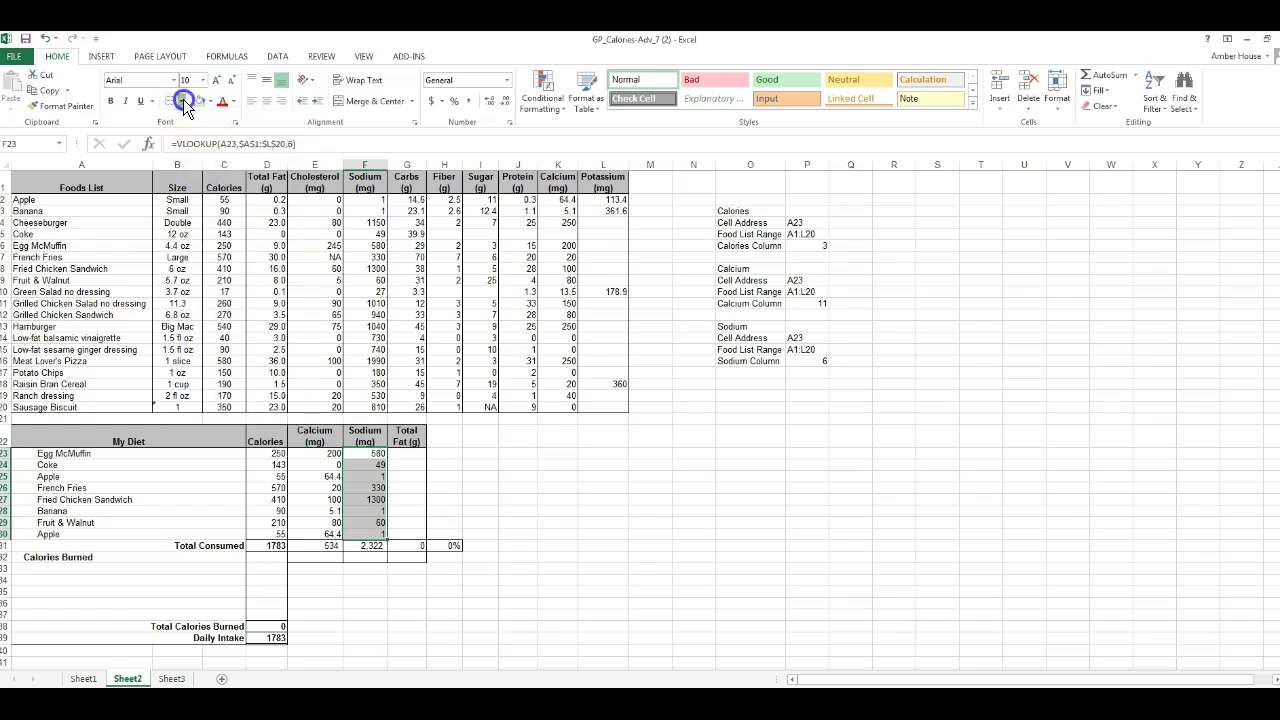
left_click(181, 101)
left_click(209, 182)
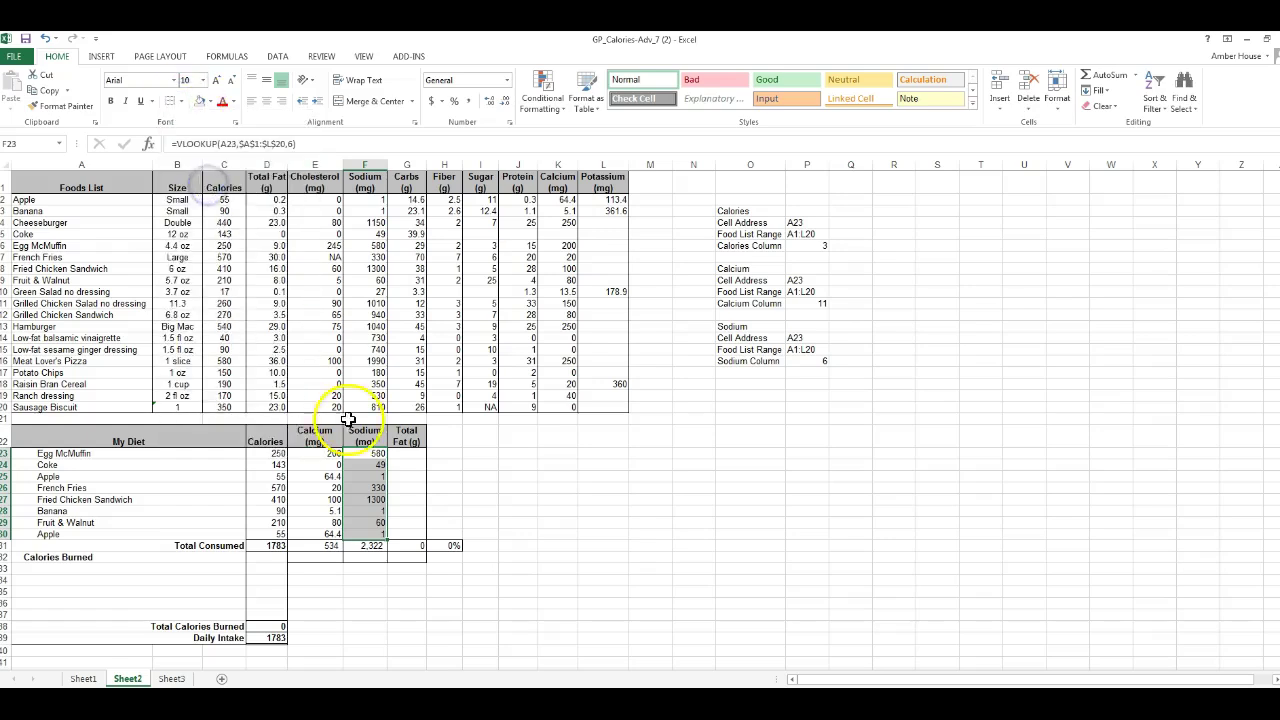
left_click(428, 518)
left_click(413, 455)
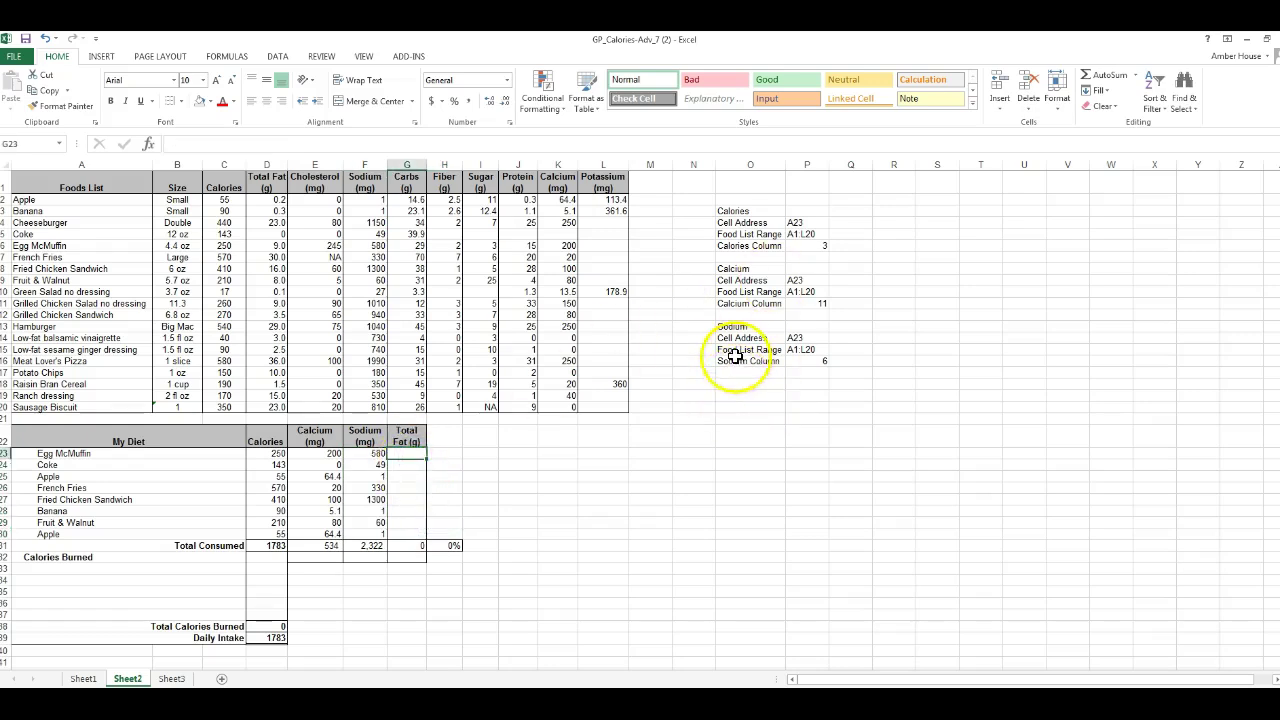
- Add a Fat heading in O18 and copy the Sodium notes O14:P16 into the rows beneath it, starting at O19
left_click(745, 388)
key("F2")
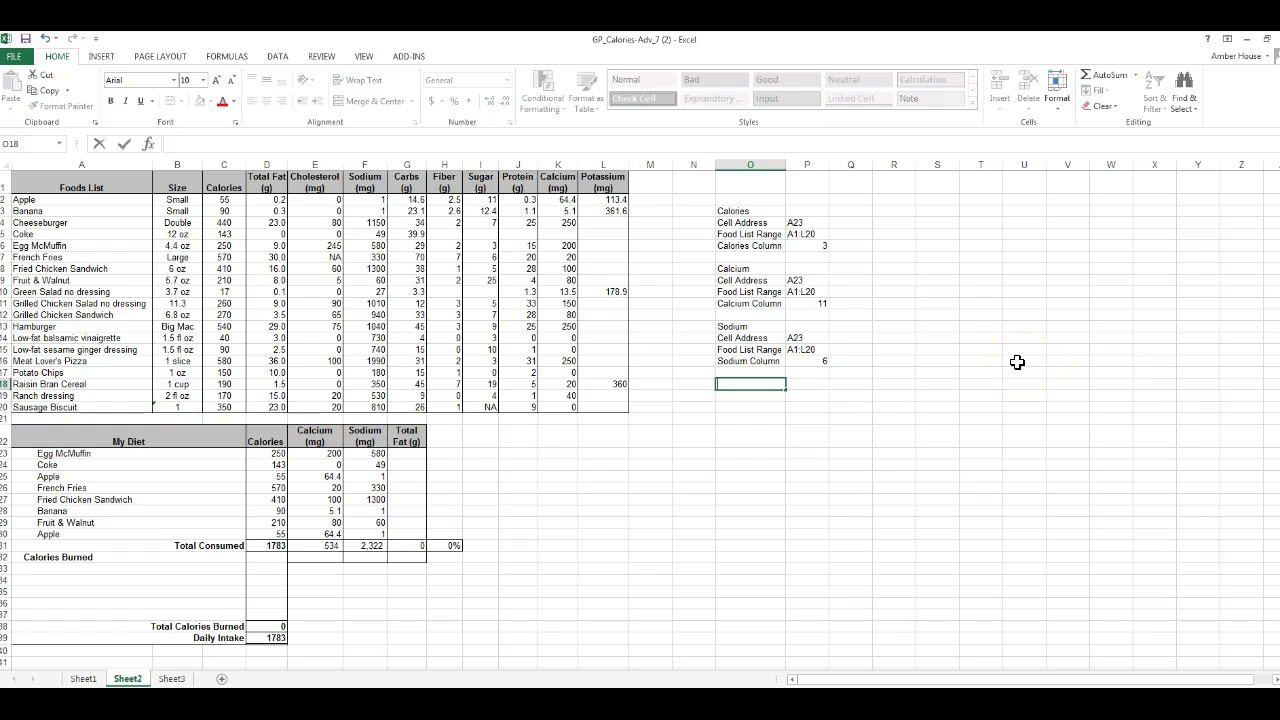
type("Fat")
key("Return")
left_click_drag(745, 338, 802, 361)
key("ctrl+c")
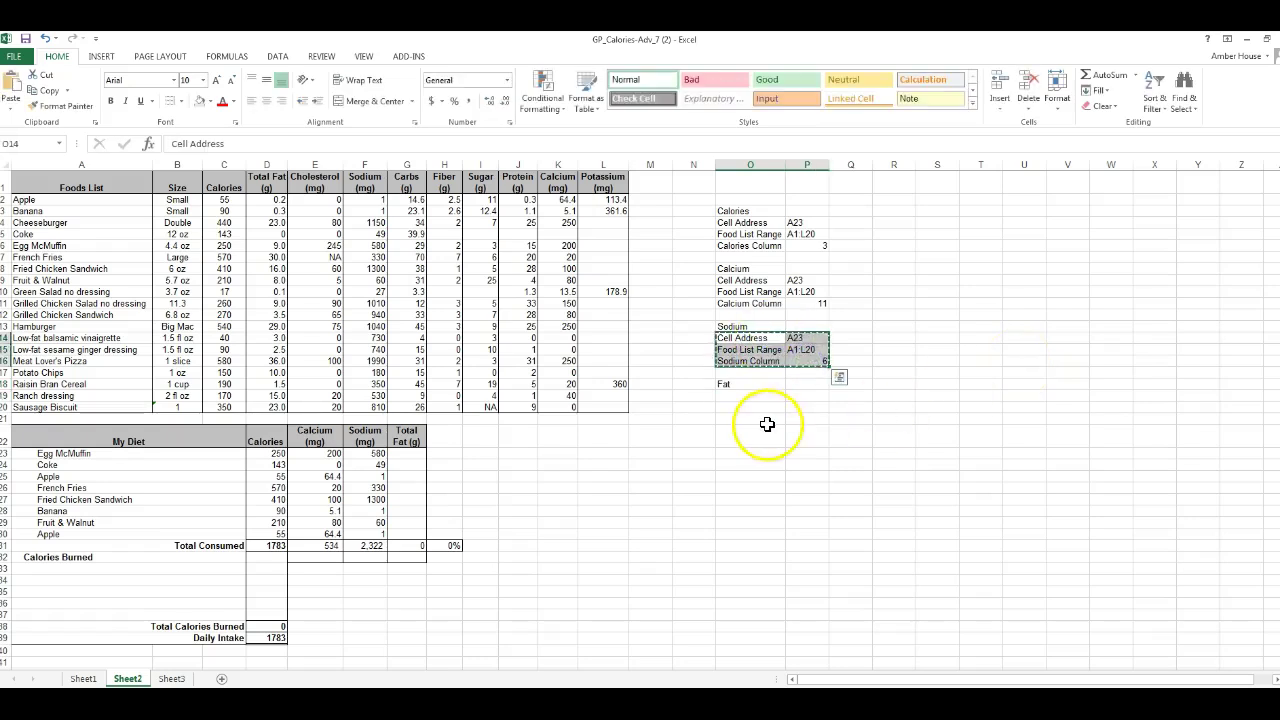
left_click(750, 395)
key("ctrl+v")
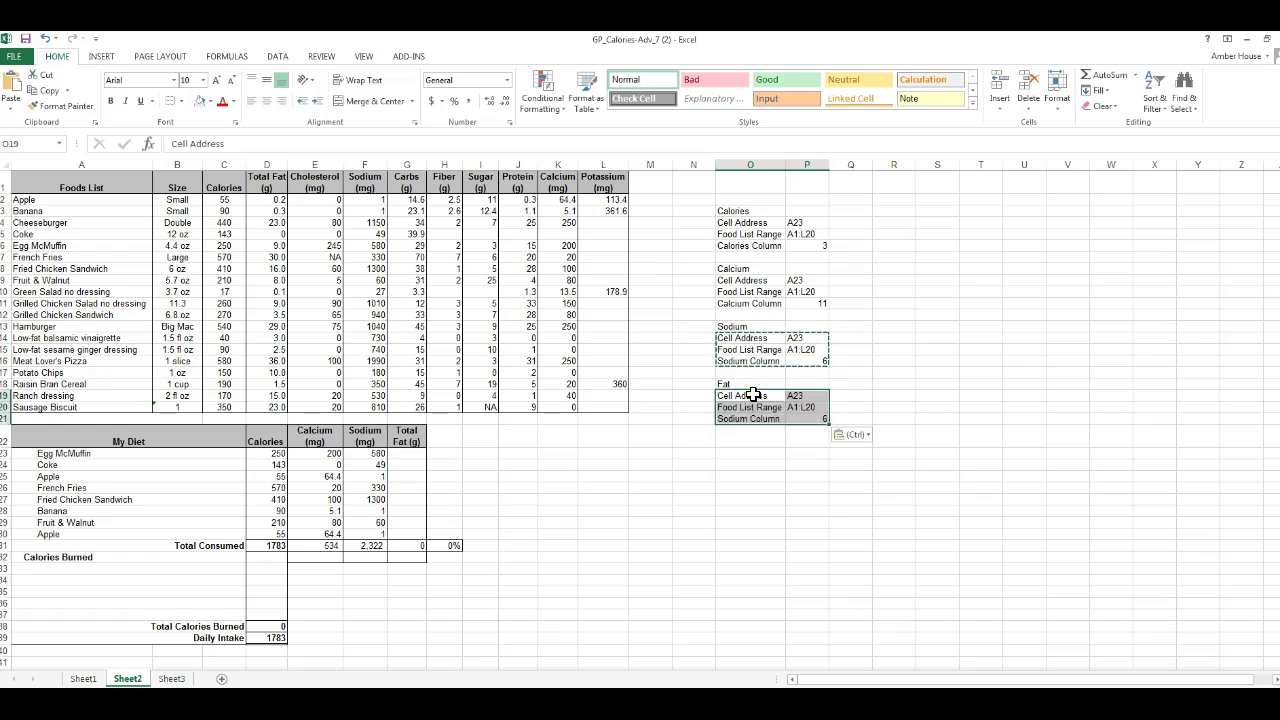
- Change the column label in O21 of the Fat notes to Fat Column
left_click(750, 418)
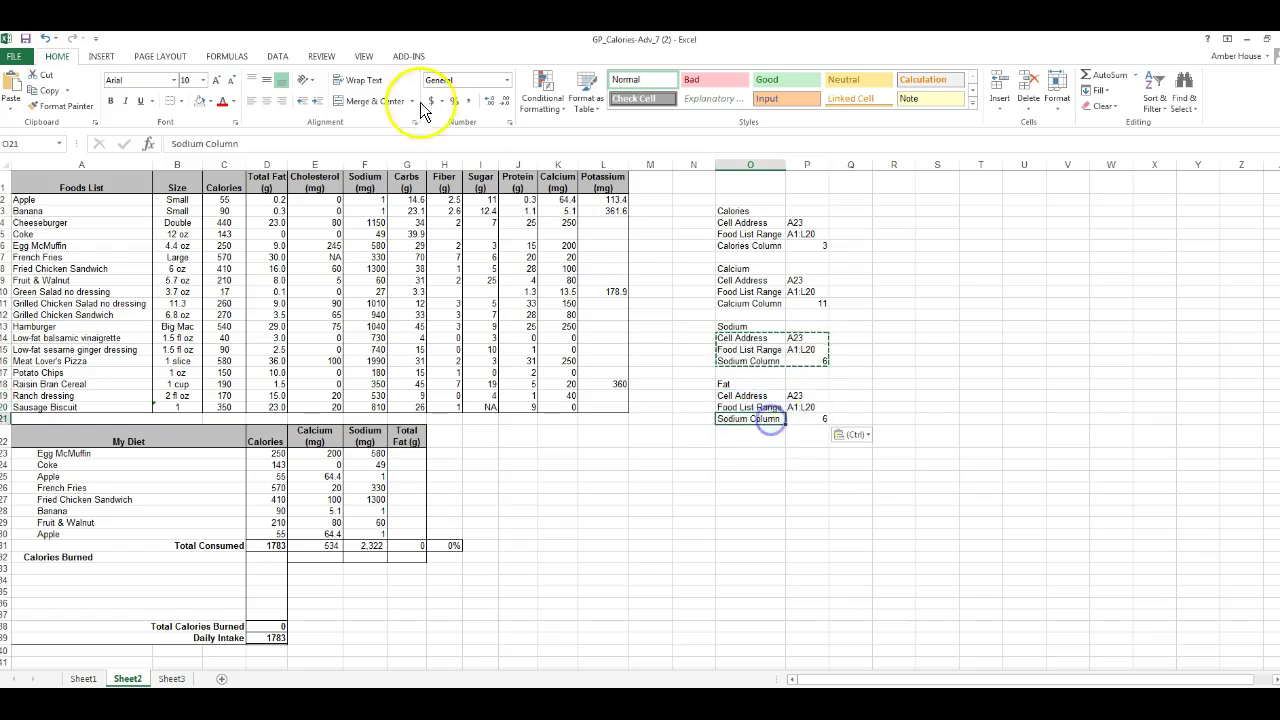
double_click(203, 147)
type("Fat")
key("Return")
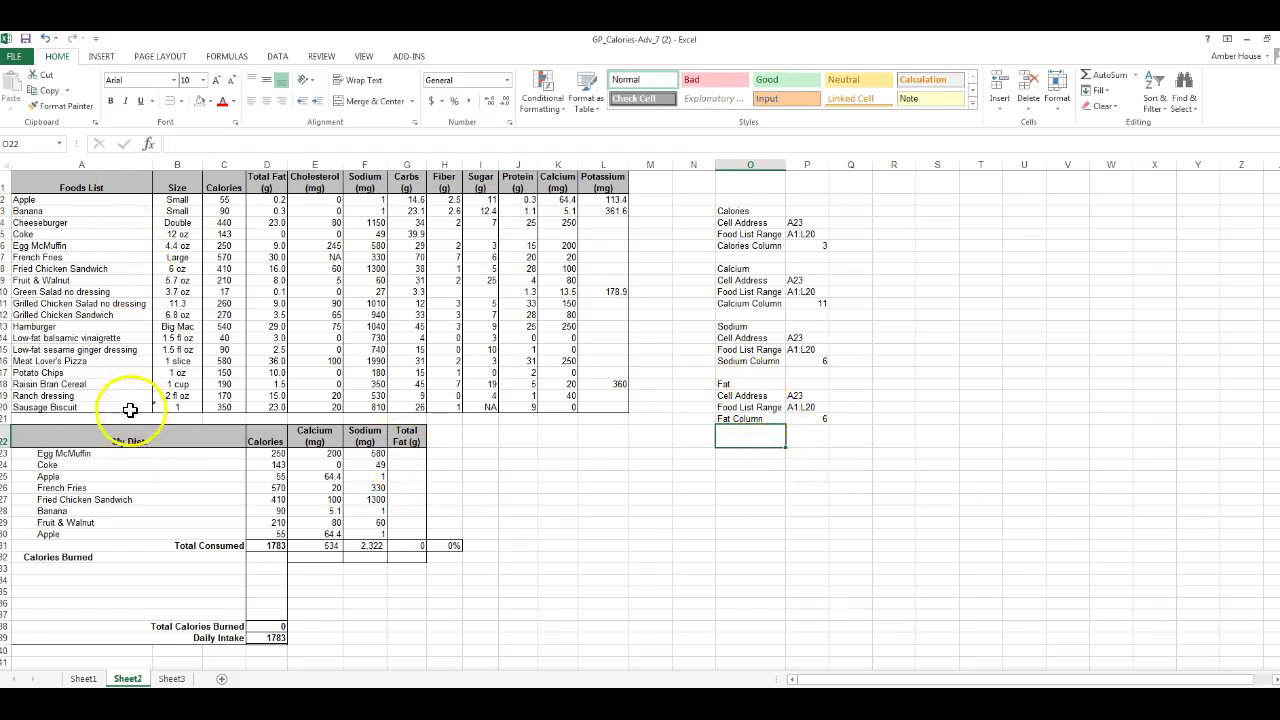
- Check the lookup cell A23, count across the Foods List columns to Total Fat, and set the Fat Column number in P21 to 4
left_click(128, 441)
left_click(131, 450)
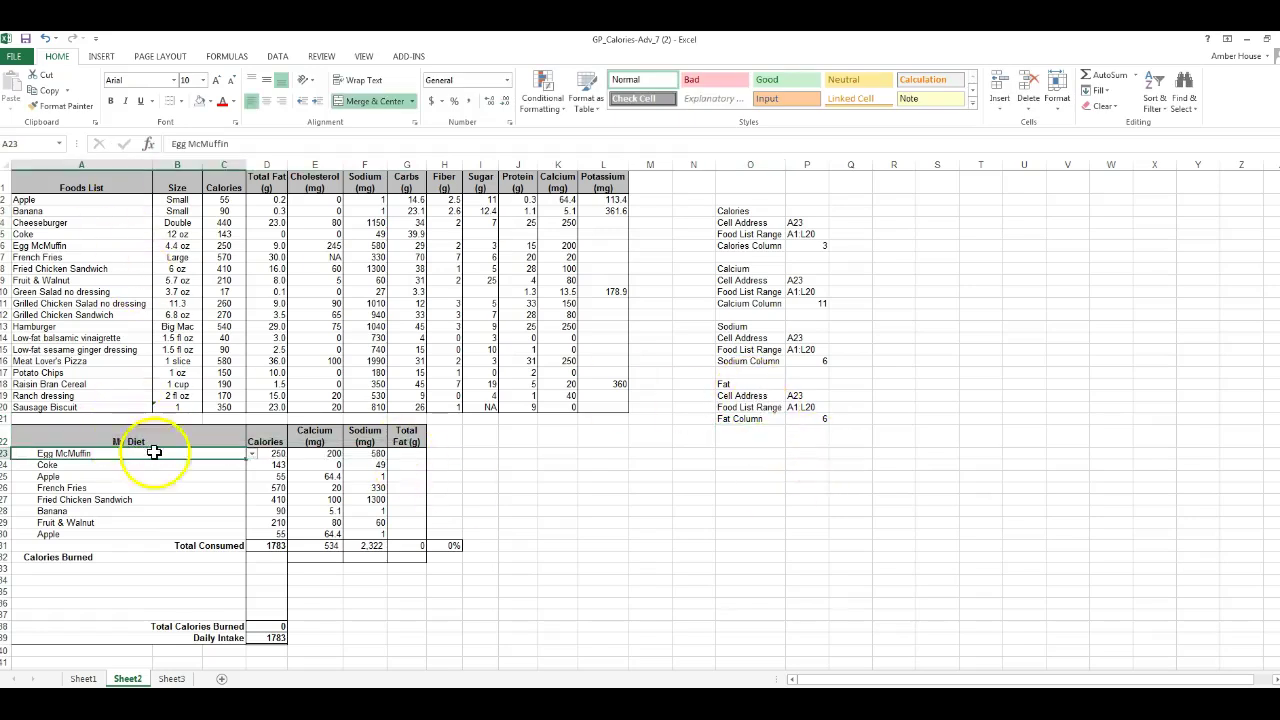
left_click(372, 453)
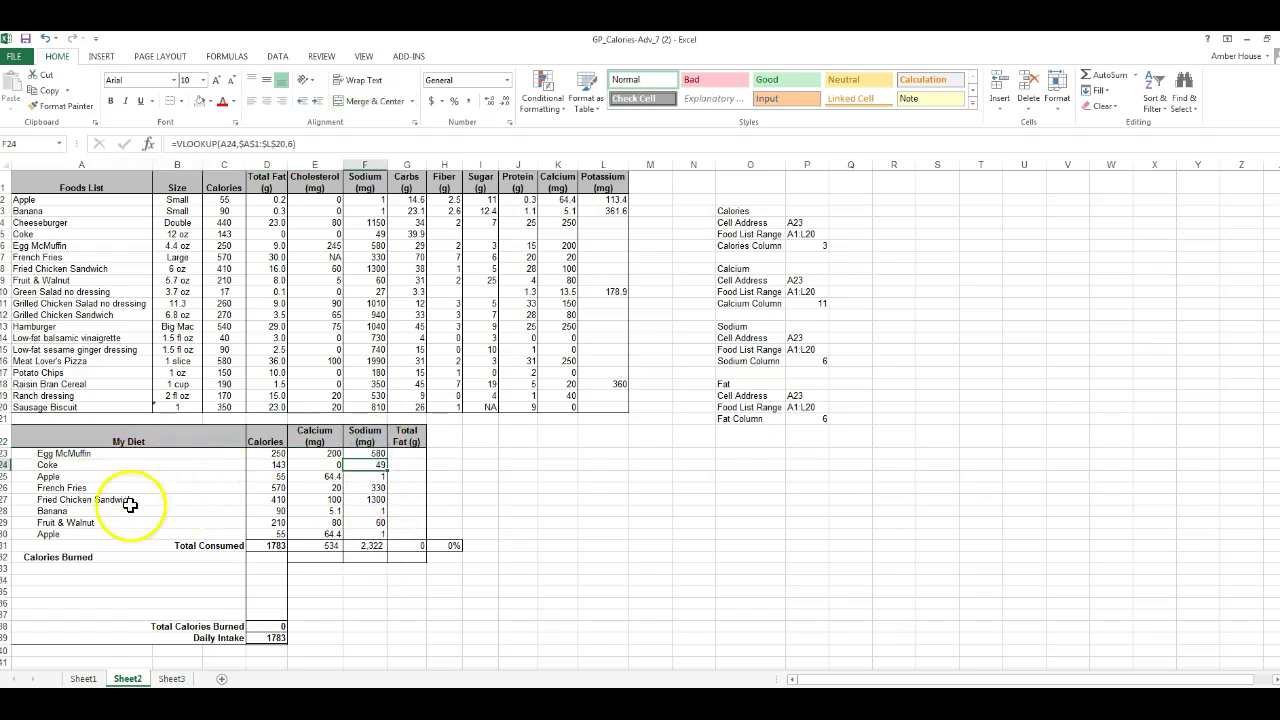
left_click(406, 453)
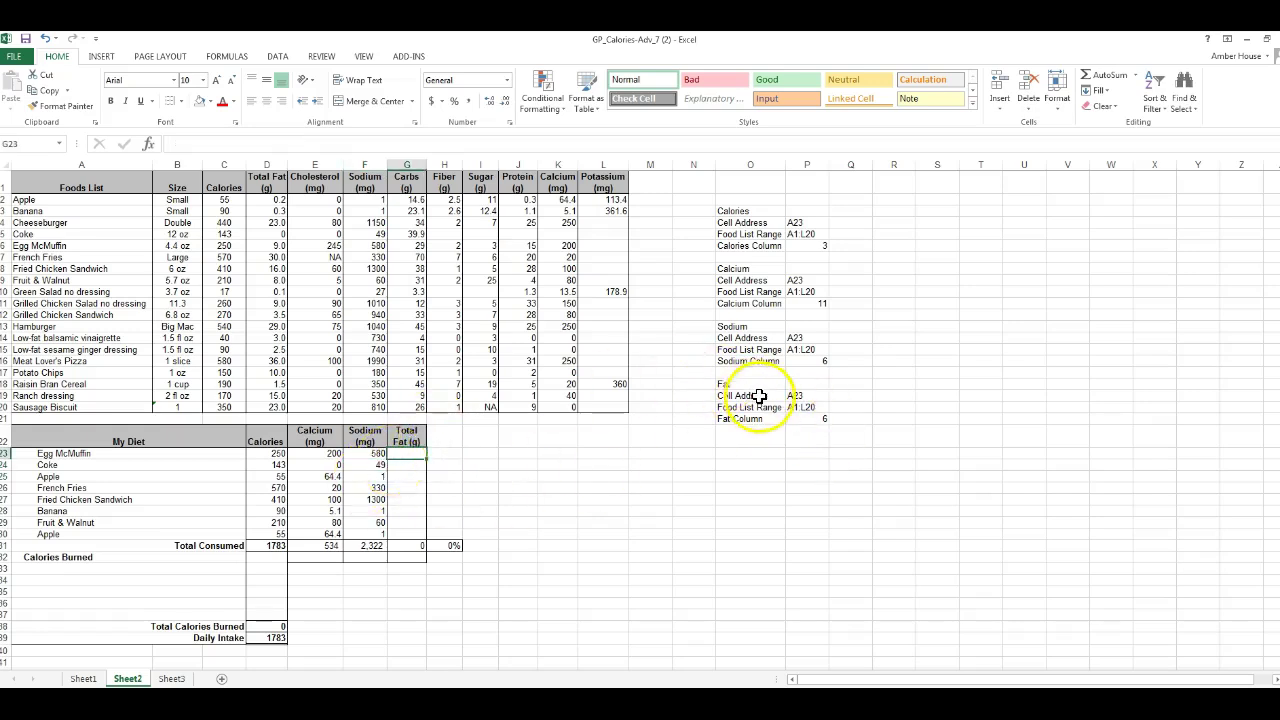
left_click(148, 456)
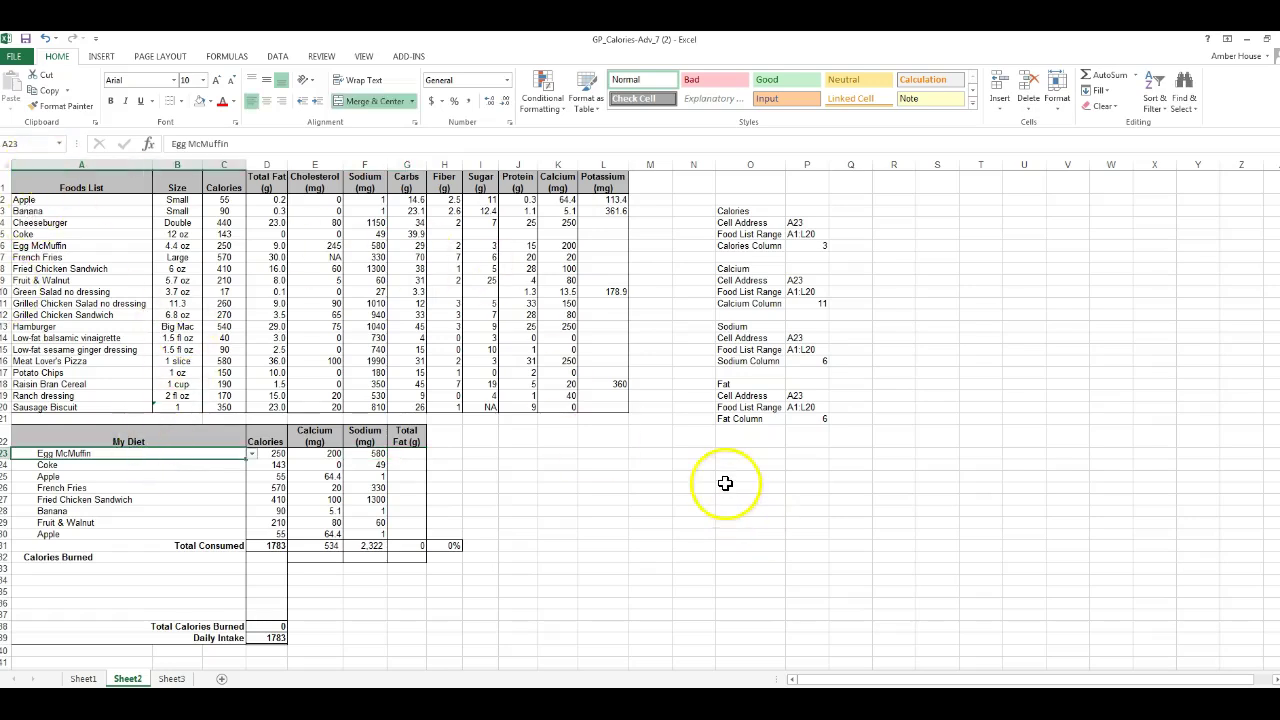
left_click(818, 419)
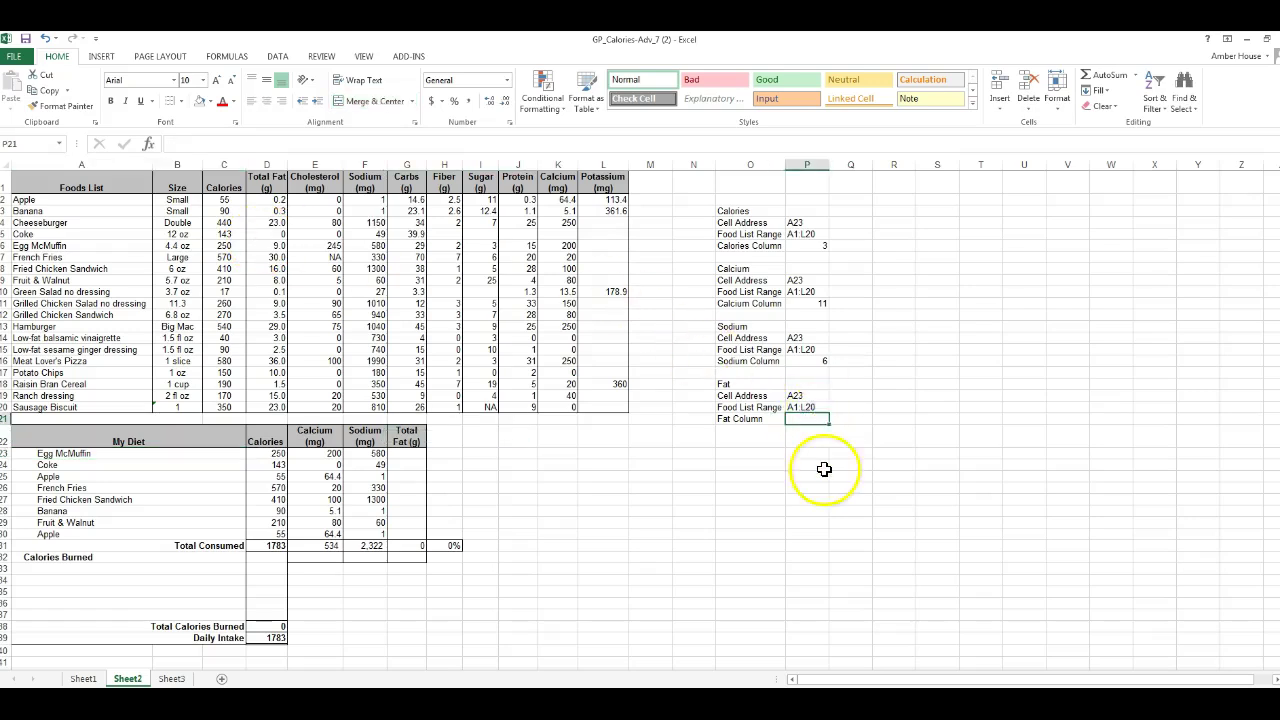
left_click(132, 245)
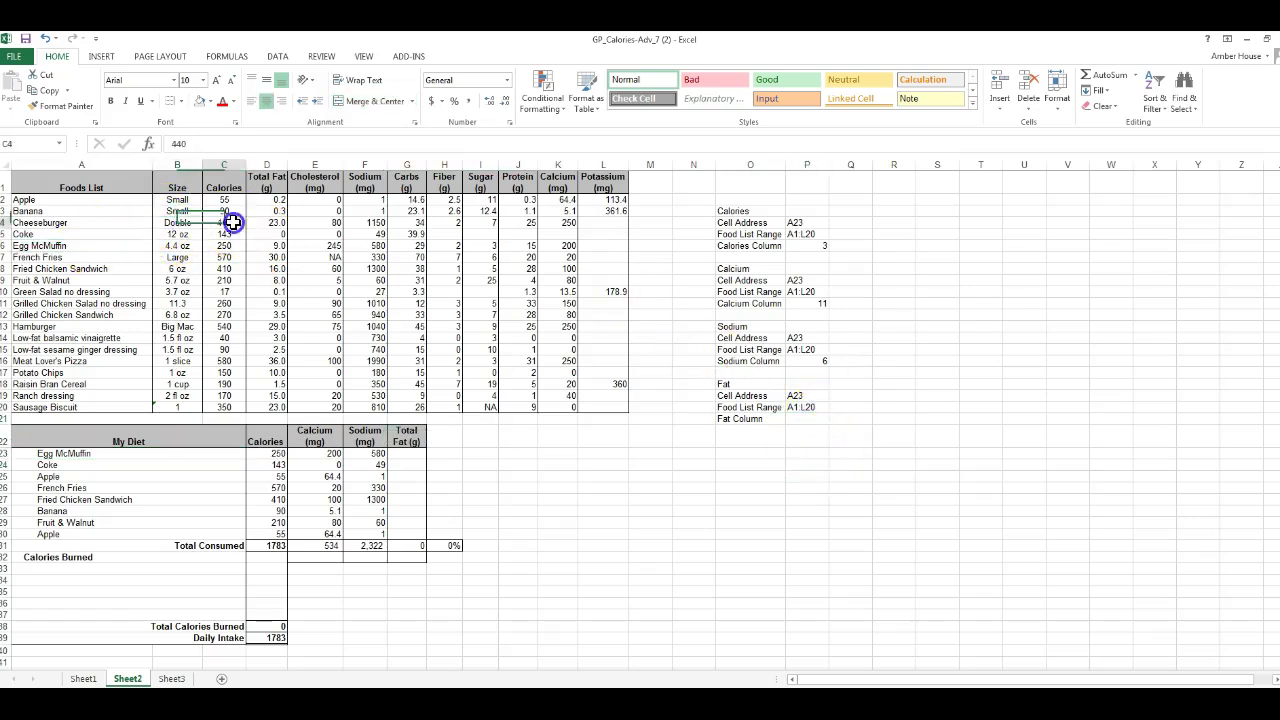
left_click(793, 417)
type("4")
key("Return")
- Write the total fat lookup formula =VLOOKUP(A23,$A$1:$L$20,4) in G23 with an absolute table range
left_click(411, 454)
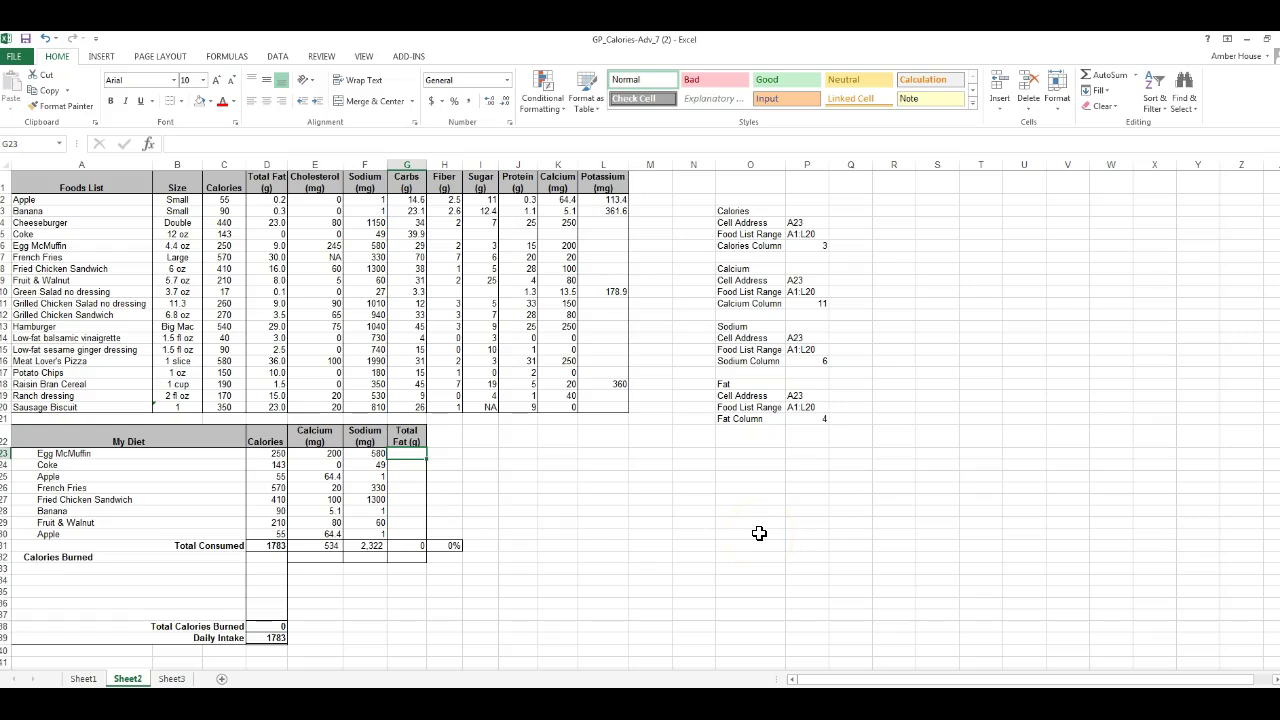
type("=v")
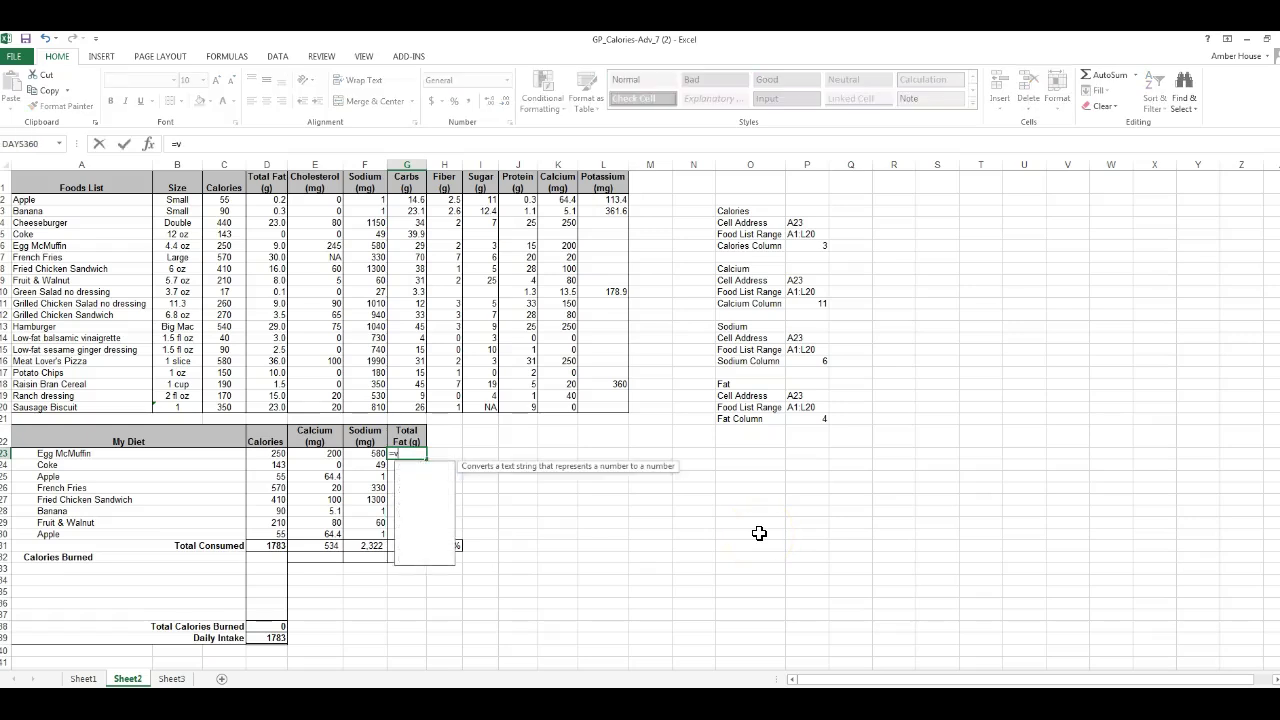
type("lookup(")
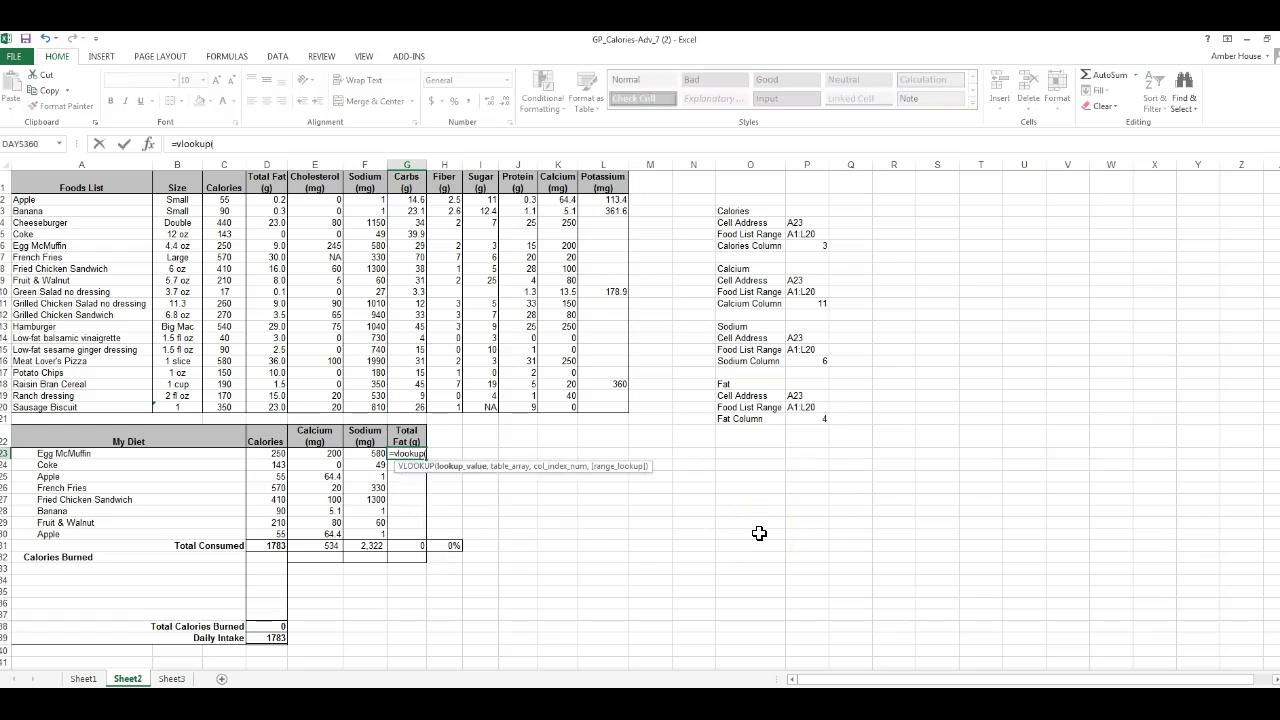
left_click(83, 457)
type(",")
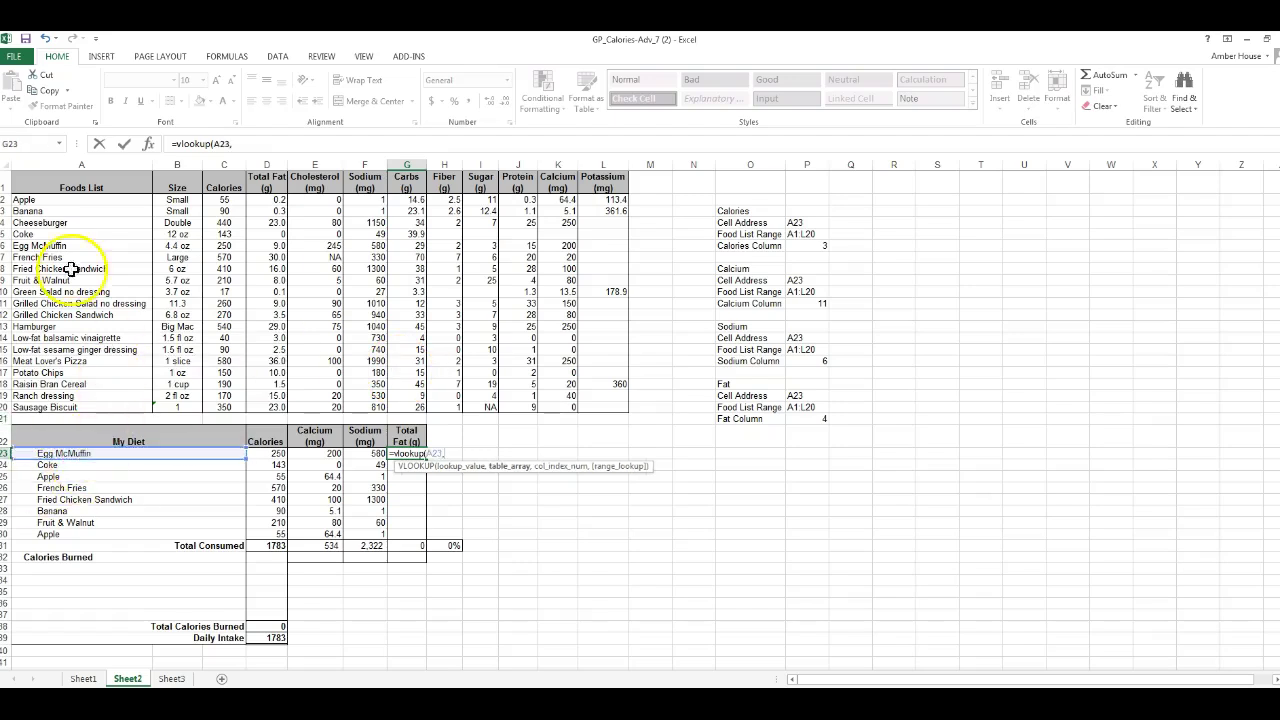
left_click_drag(74, 183, 606, 405)
type(",4")
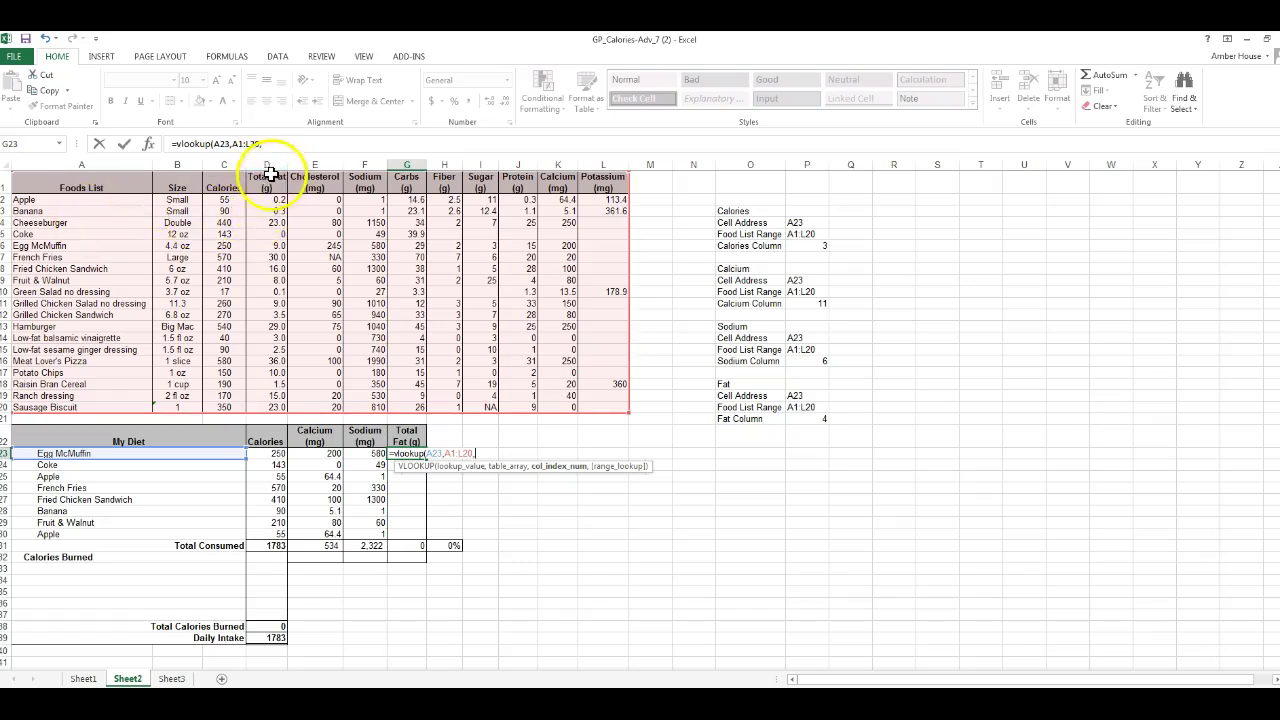
left_click(231, 143)
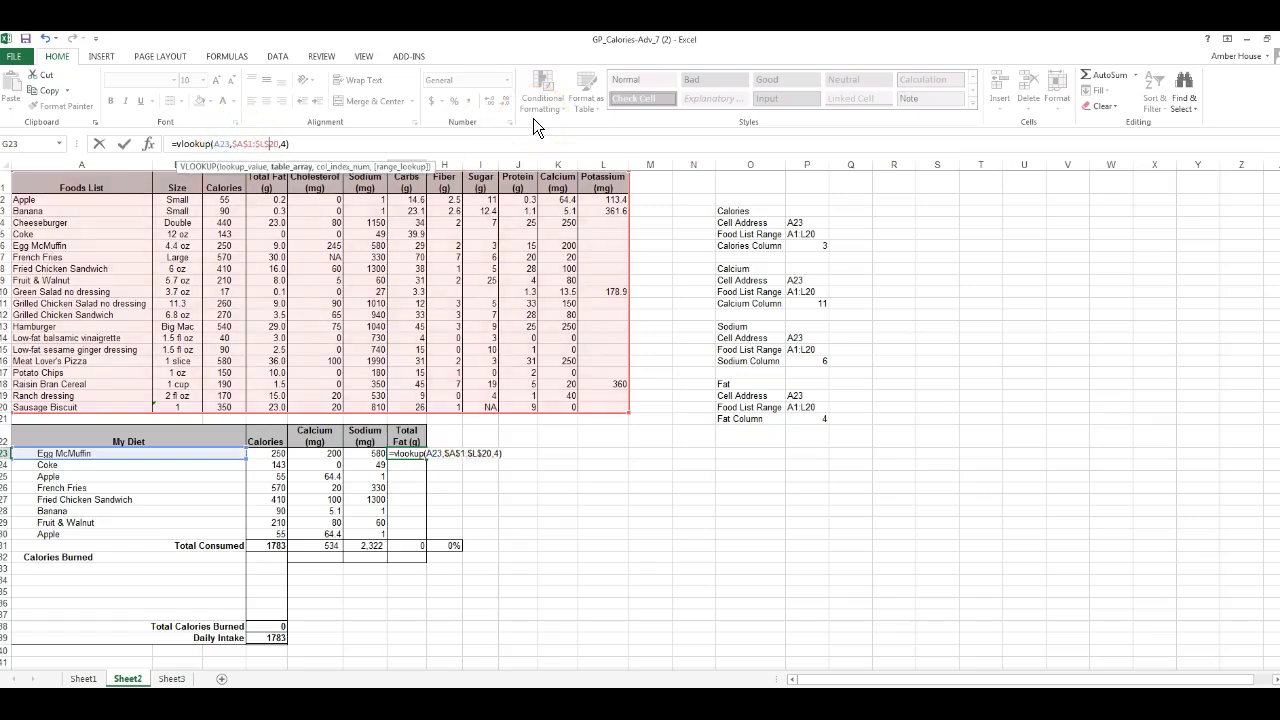
key("Return")
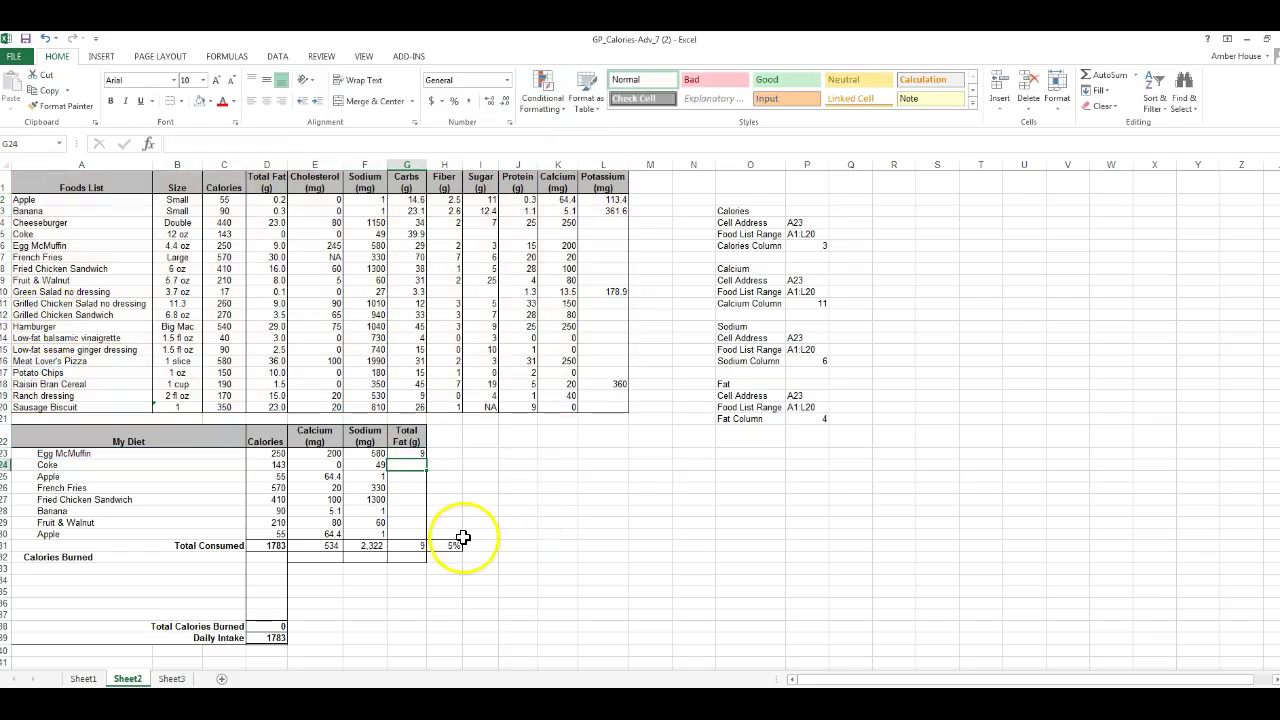
- Fill the total fat formula from G23 down through G30 for the remaining diet foods
left_click(412, 451)
left_click_drag(427, 460, 417, 534)
left_click(438, 602)
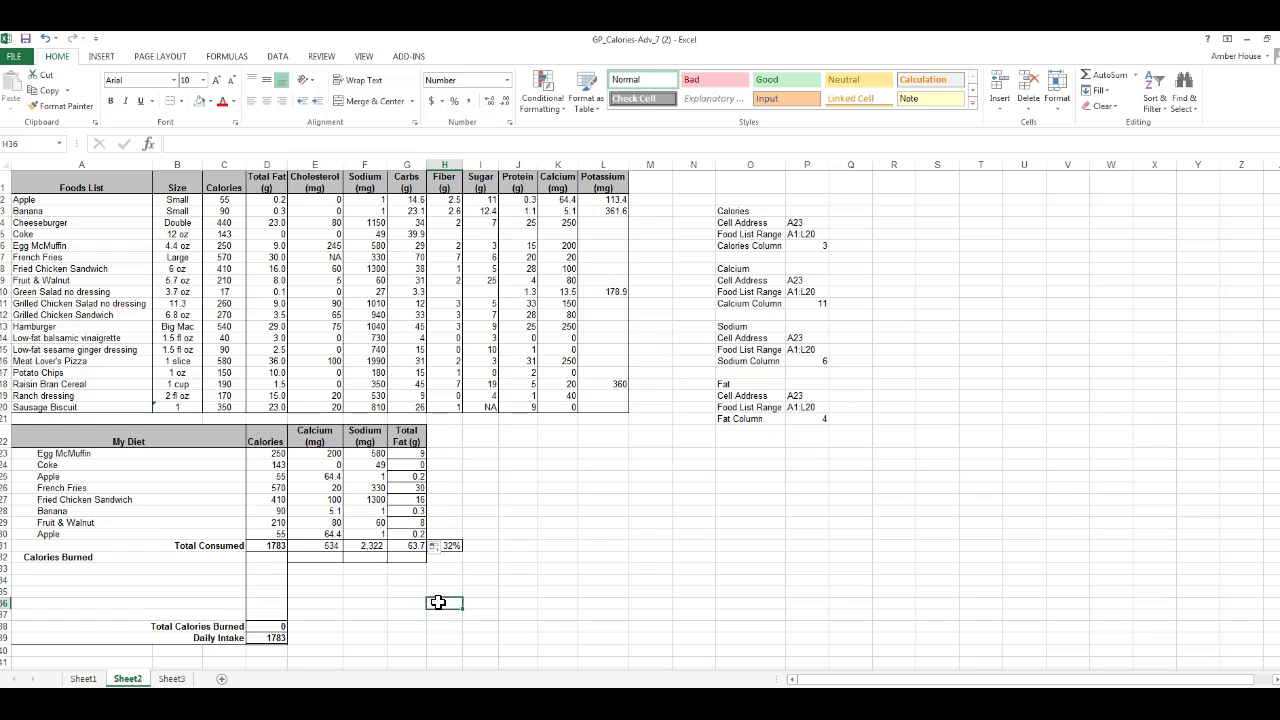
- Examine the empty Calories Burned rows in My Diet, the Foods List range A1:L20 and the Calories Burned activity table
scroll(585, 575, "down", 4)
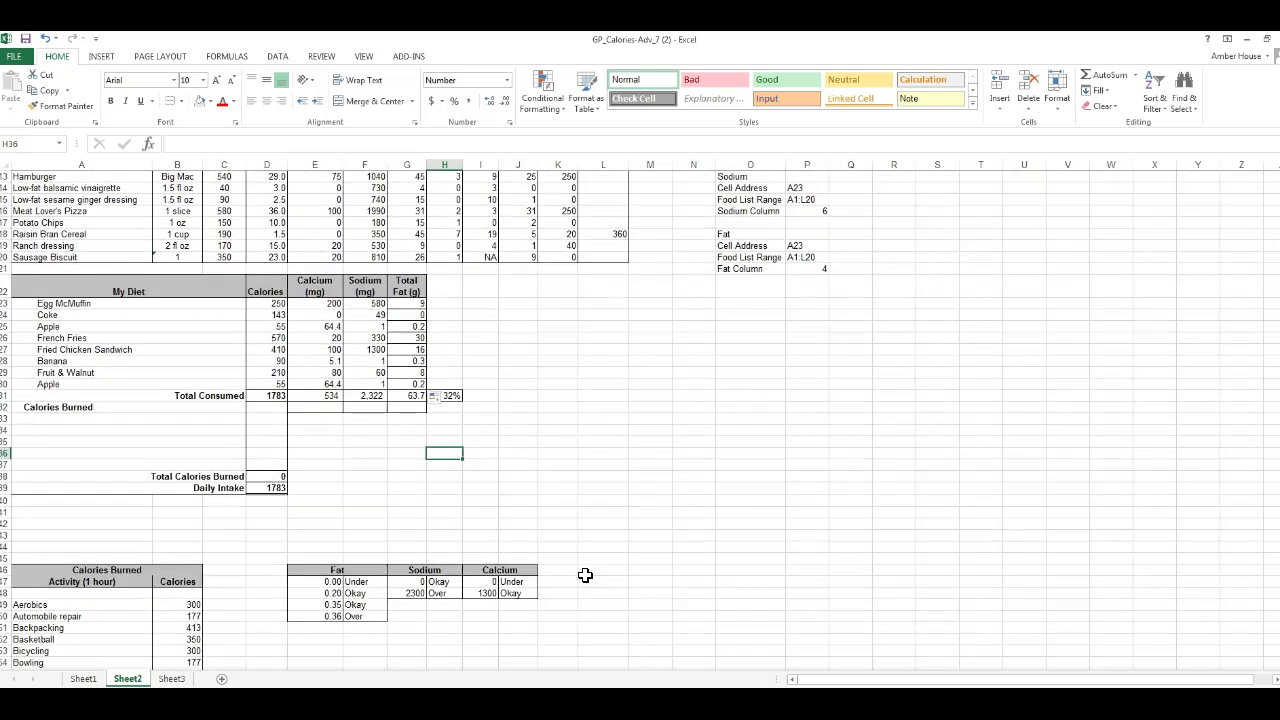
left_click(553, 462)
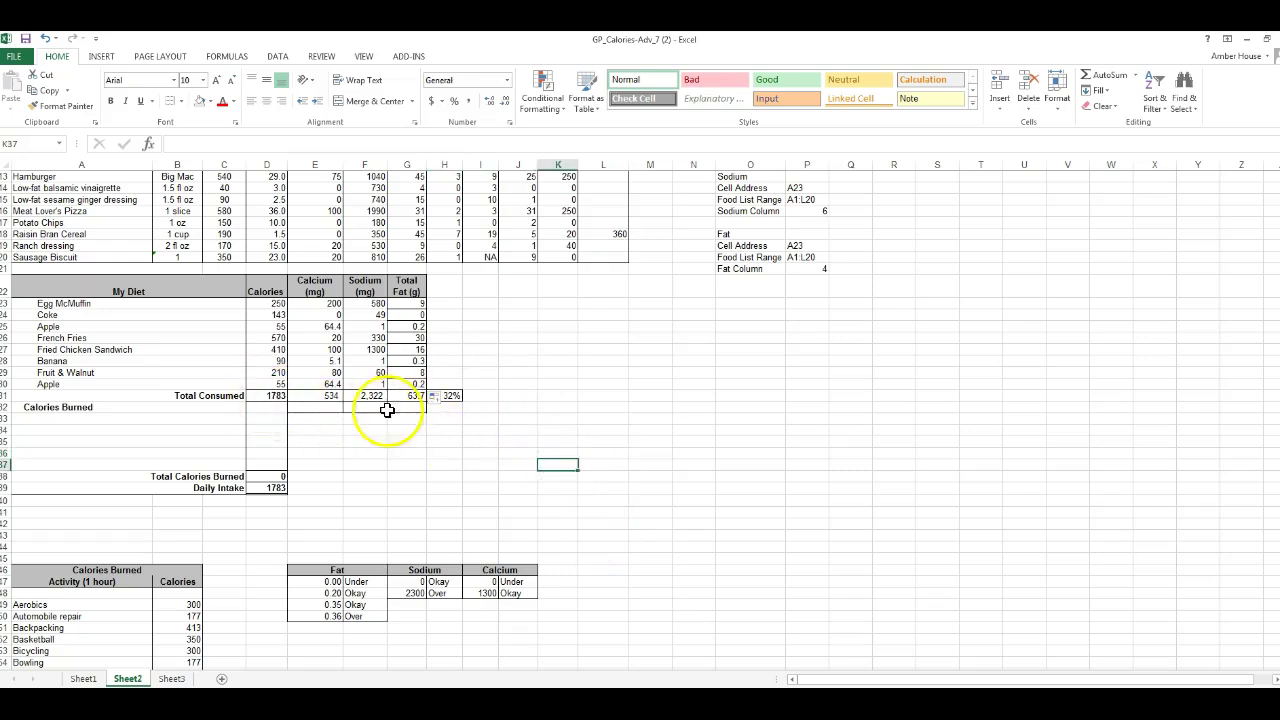
left_click(51, 419)
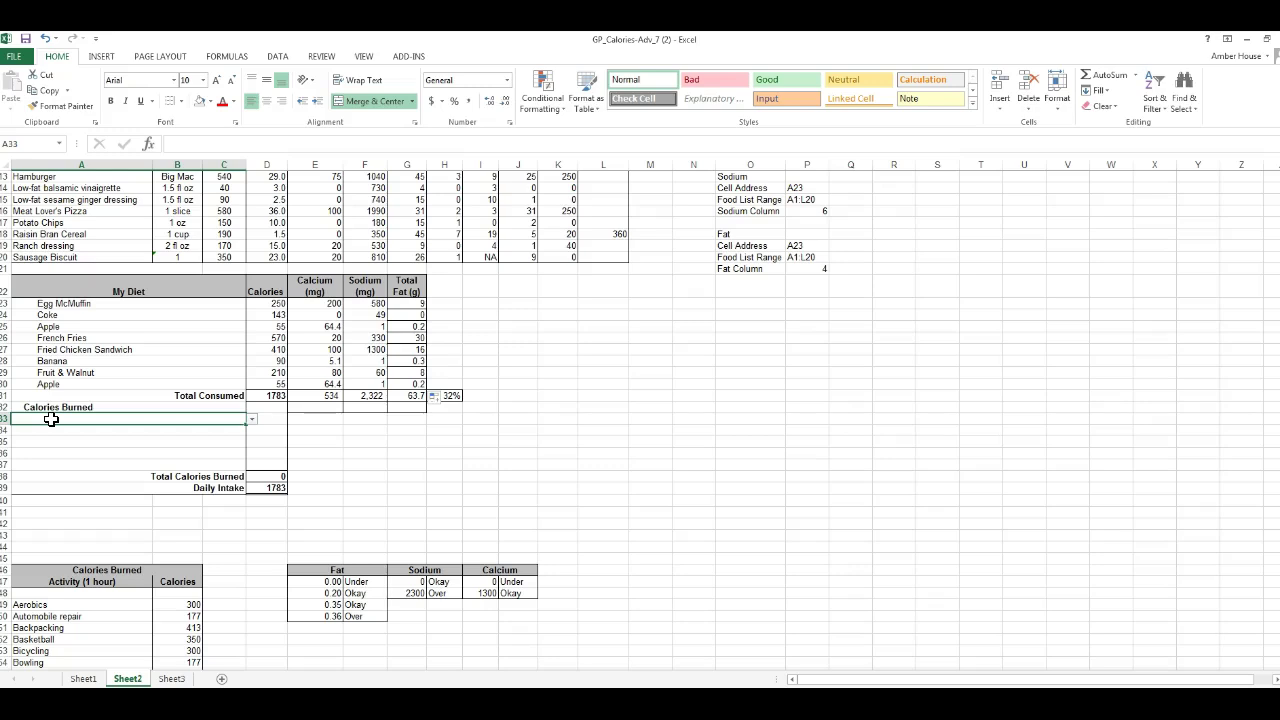
scroll(238, 404, "up", 4)
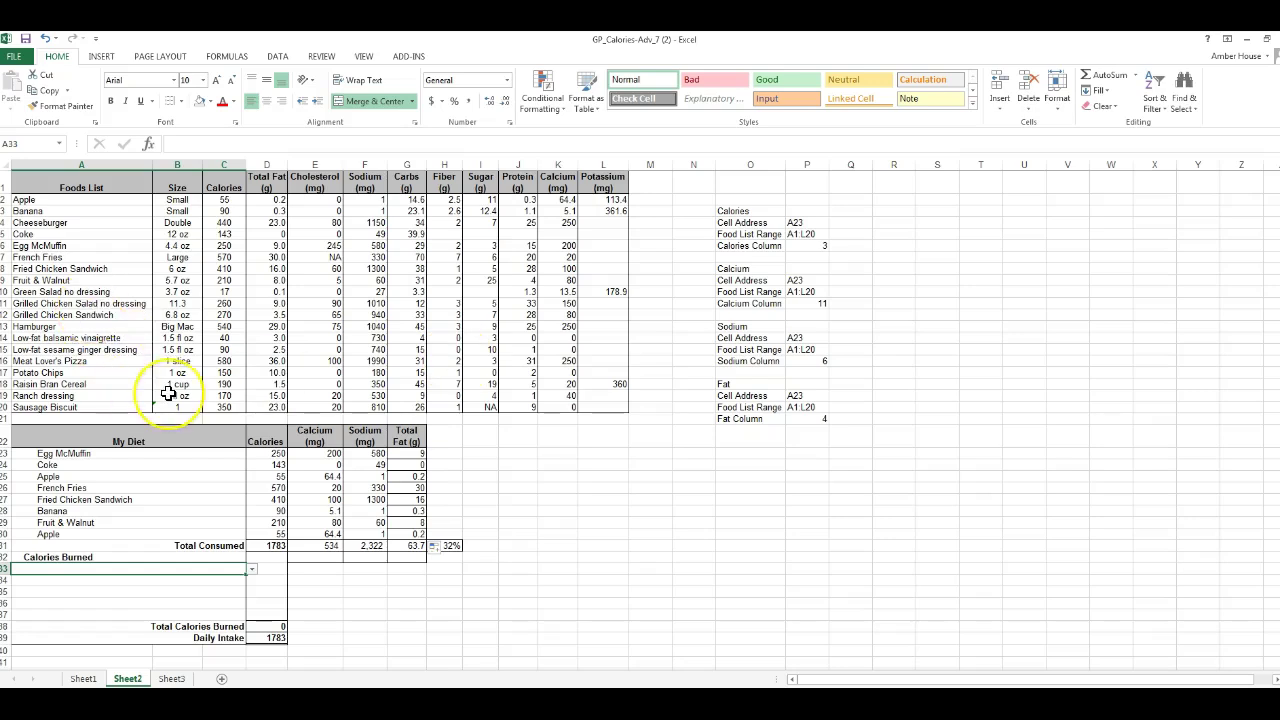
left_click_drag(65, 186, 605, 402)
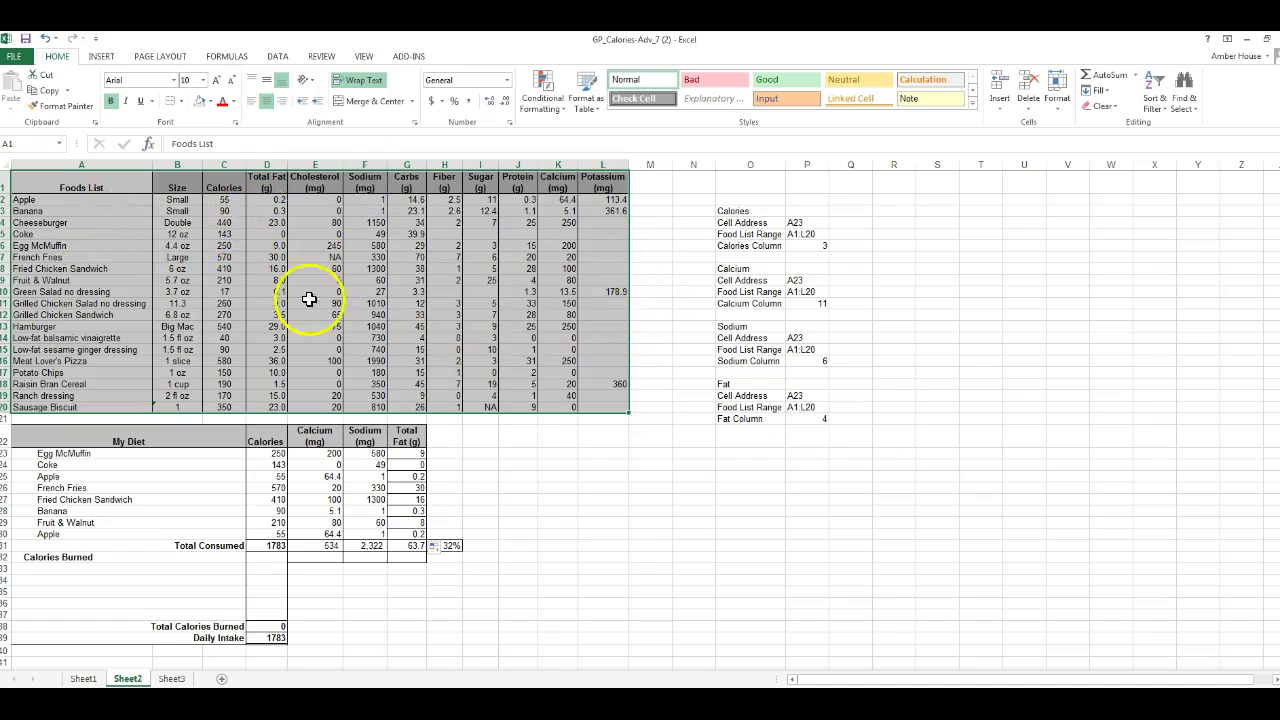
left_click(615, 500)
scroll(537, 514, "down", 4)
scroll(537, 514, "down", 4)
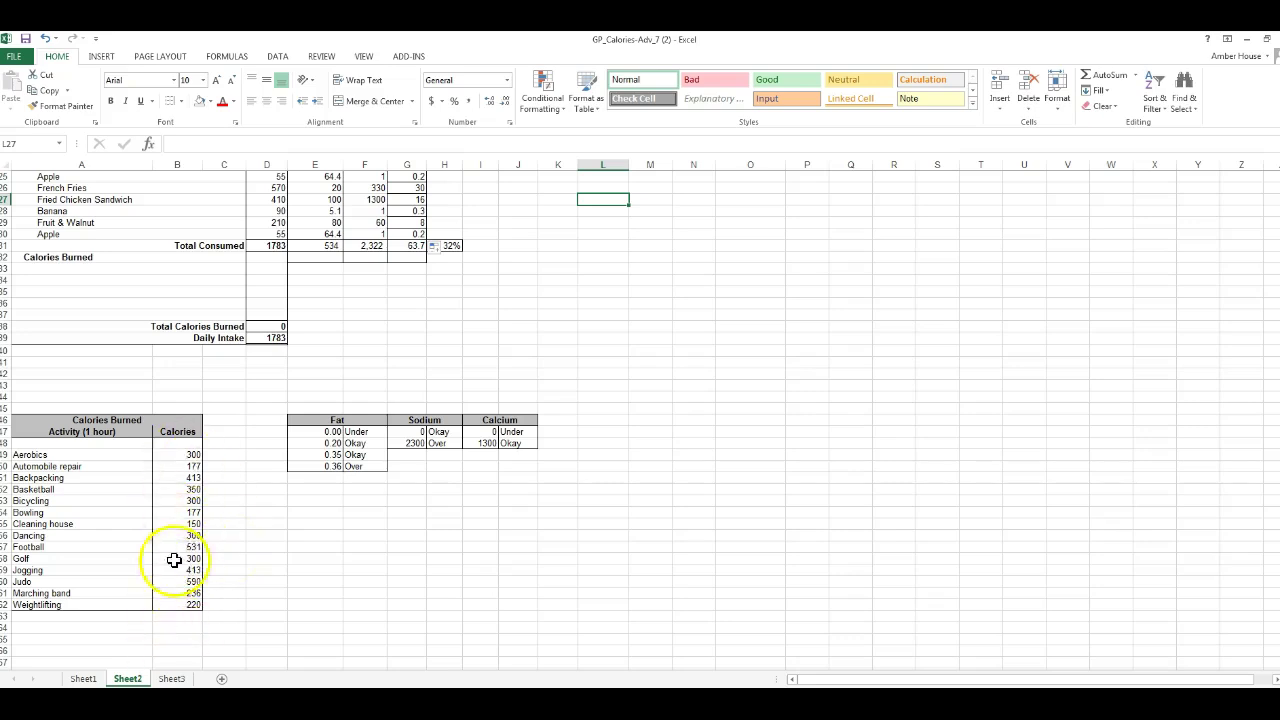
- Choose Backpacking as the first Calories Burned activity in A33 of My Diet
left_click(70, 268)
left_click_drag(103, 268, 212, 268)
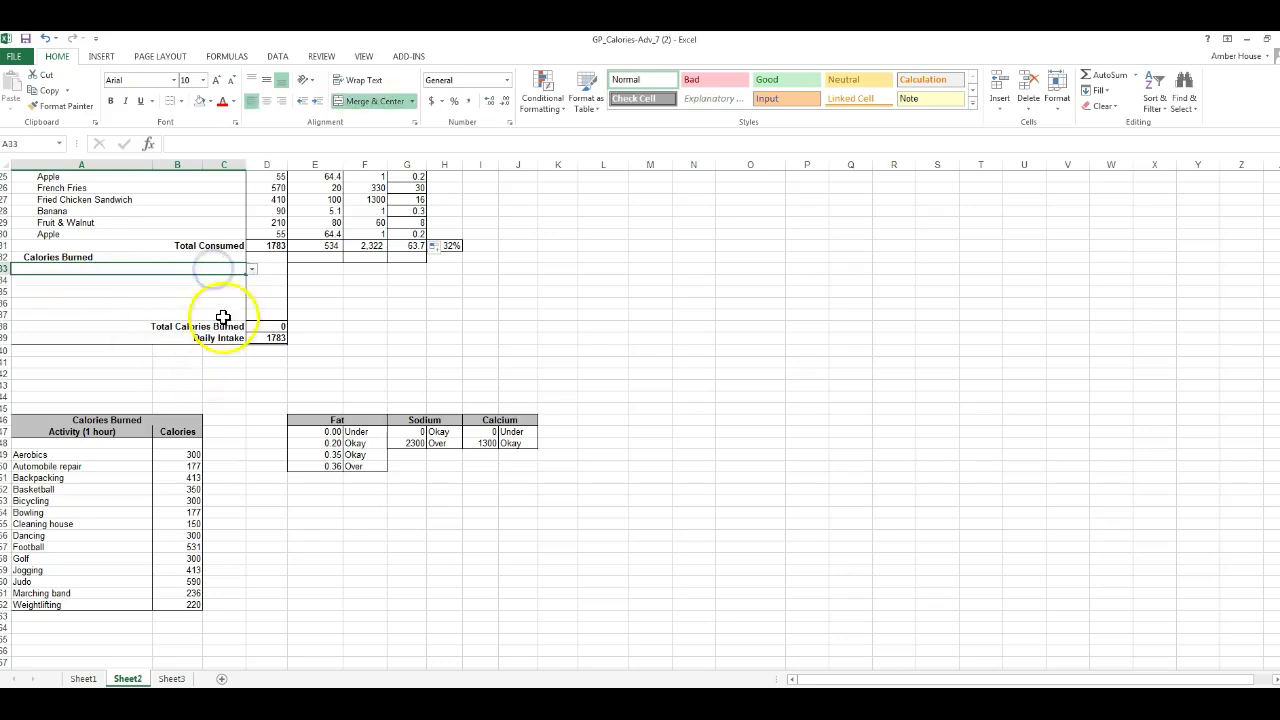
left_click(253, 270)
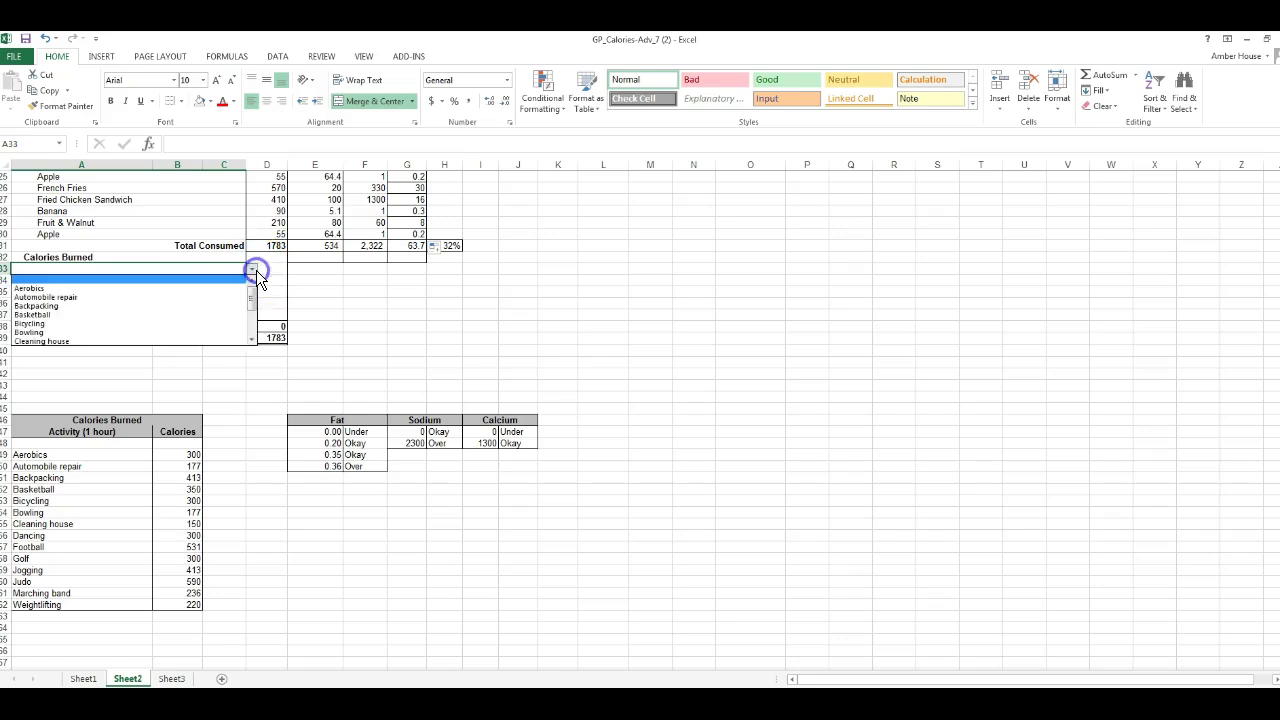
left_click(306, 335)
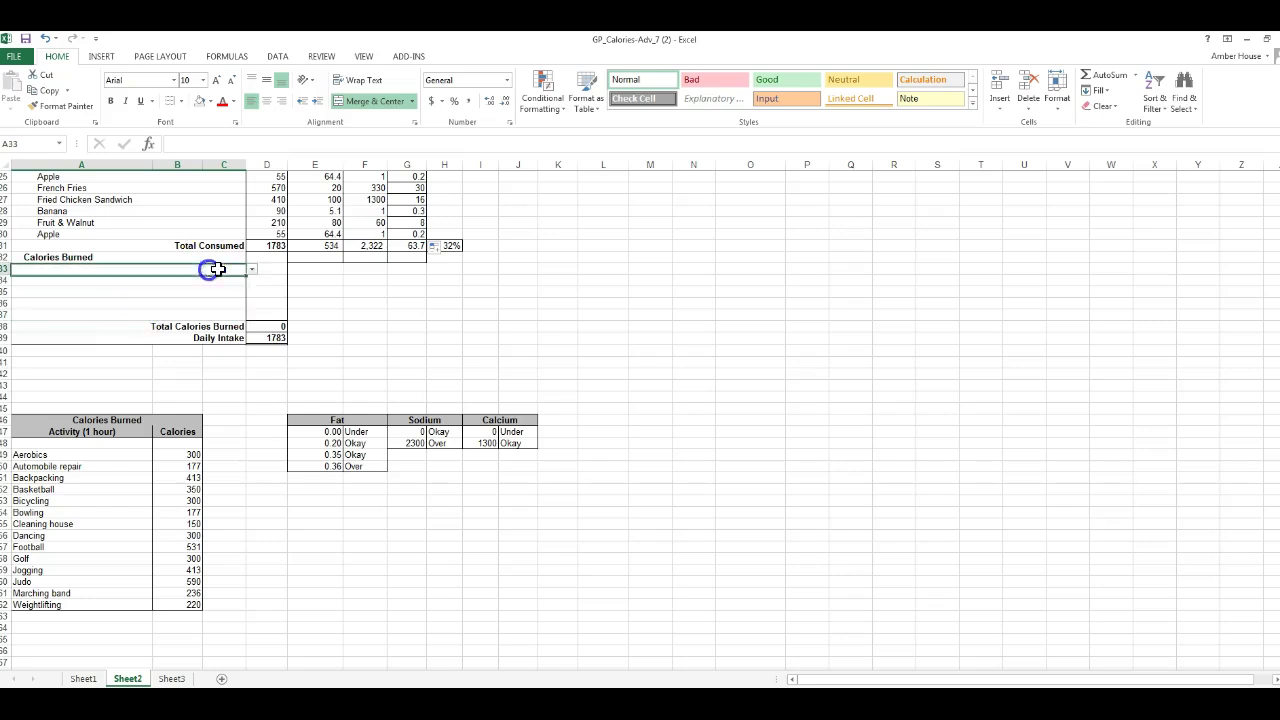
left_click(254, 272)
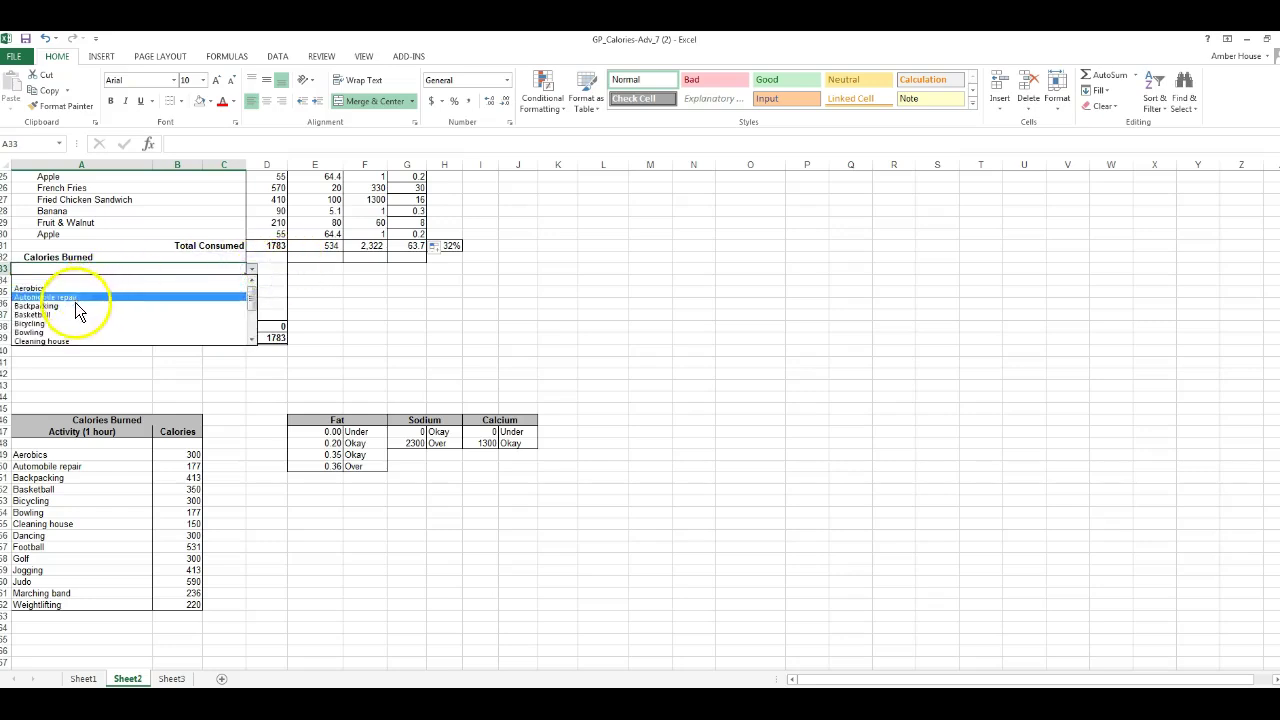
left_click(63, 305)
- Choose Bicycling in A34 and Cleaning house in A35 as the next Calories Burned activities
left_click(68, 280)
left_click(256, 285)
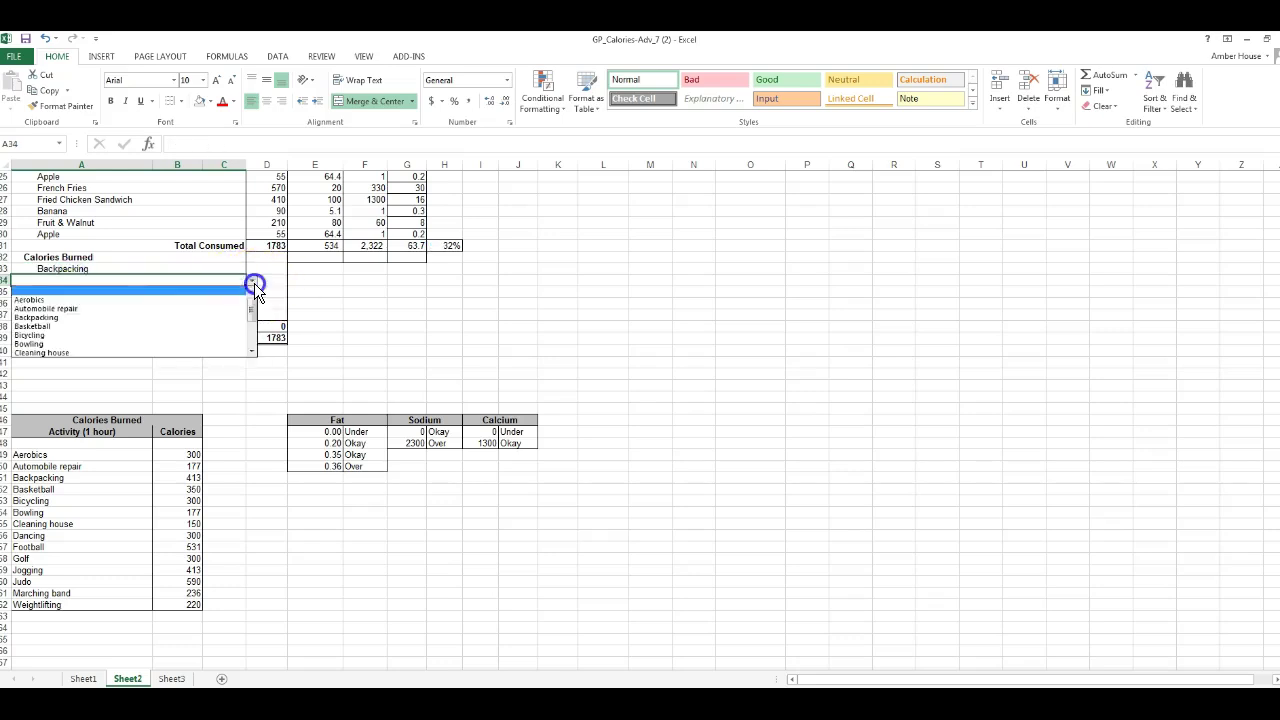
left_click(68, 335)
left_click(140, 291)
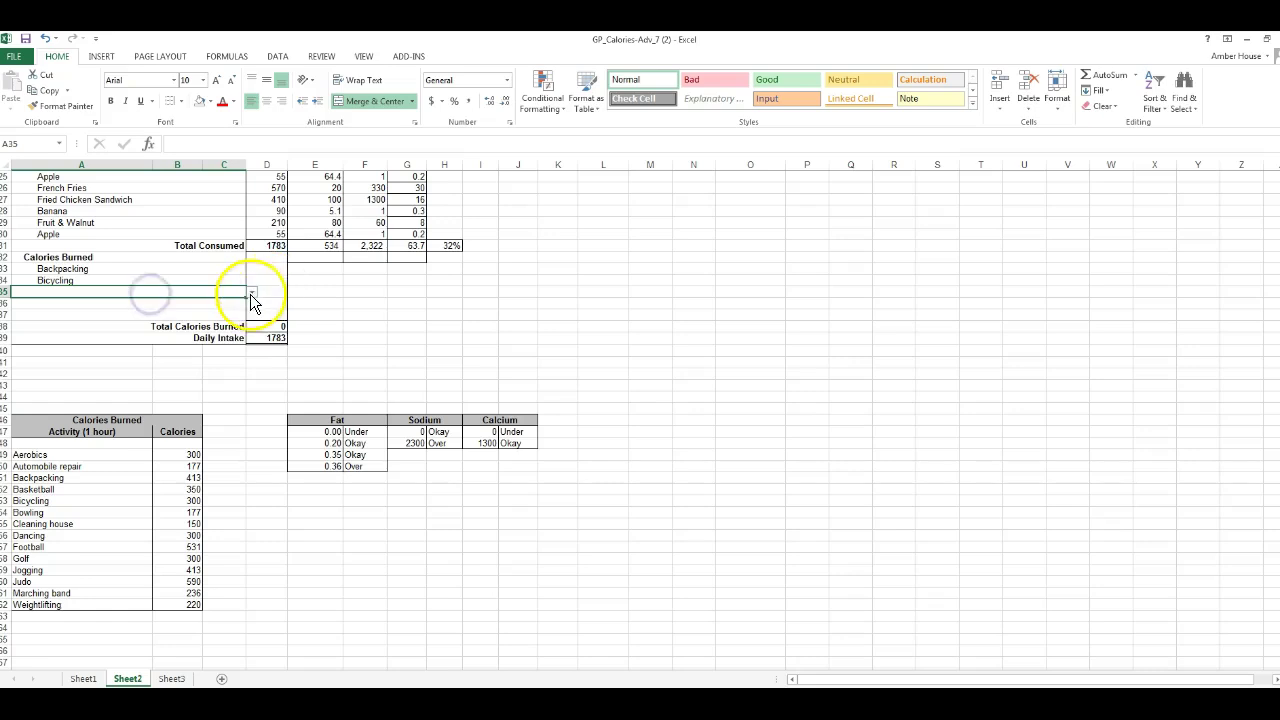
left_click(252, 292)
left_click(91, 363)
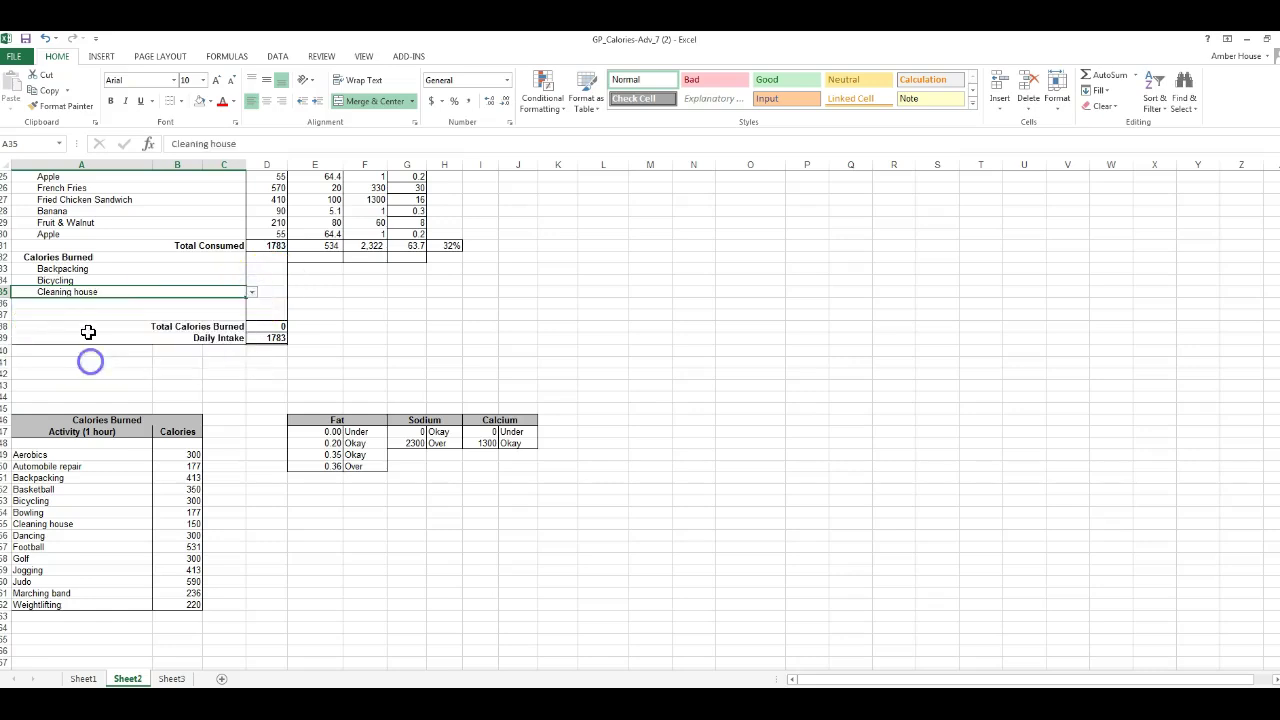
- Choose Basketball in A36 and Bicycling in A37 to complete the Calories Burned activities
left_click(104, 304)
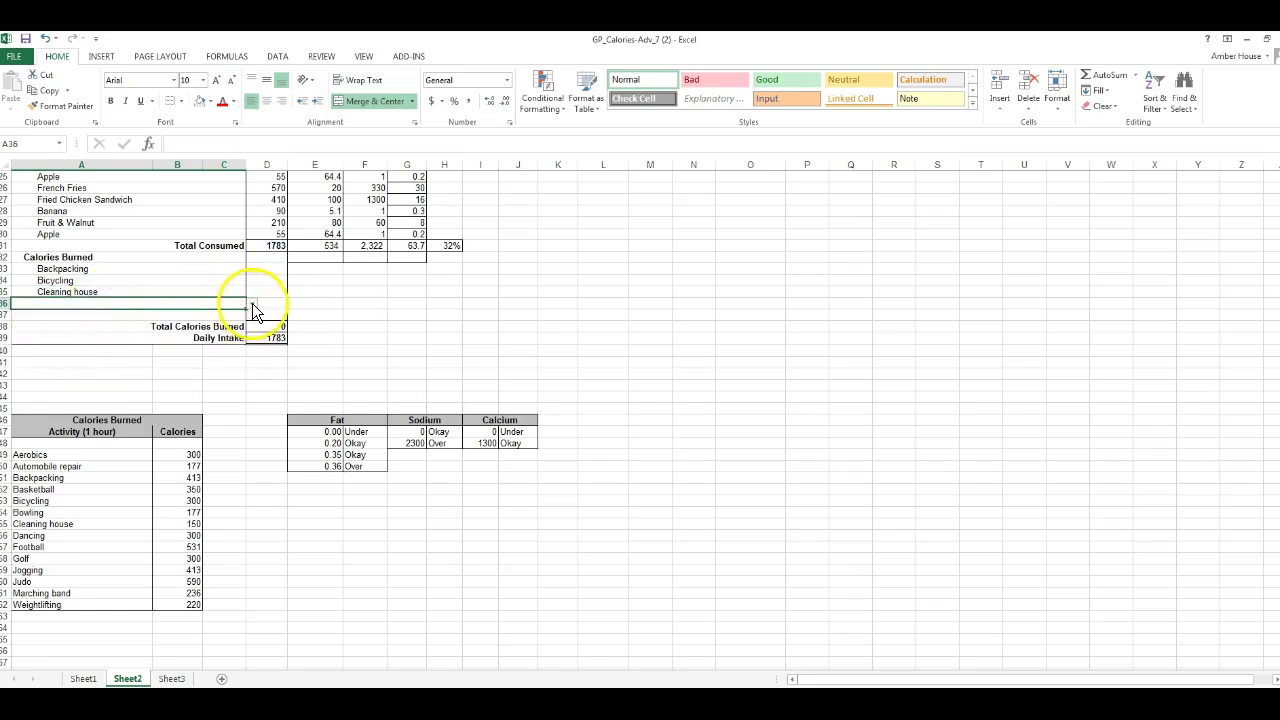
left_click(252, 304)
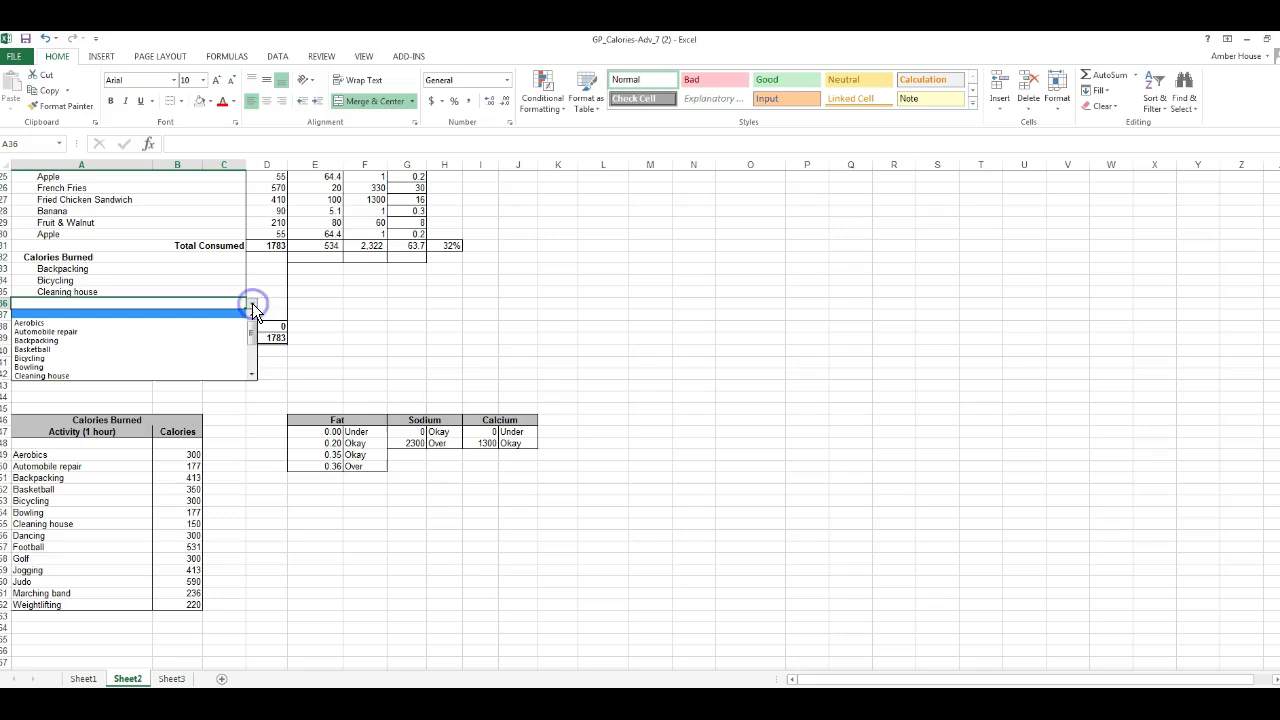
left_click(50, 349)
left_click(78, 314)
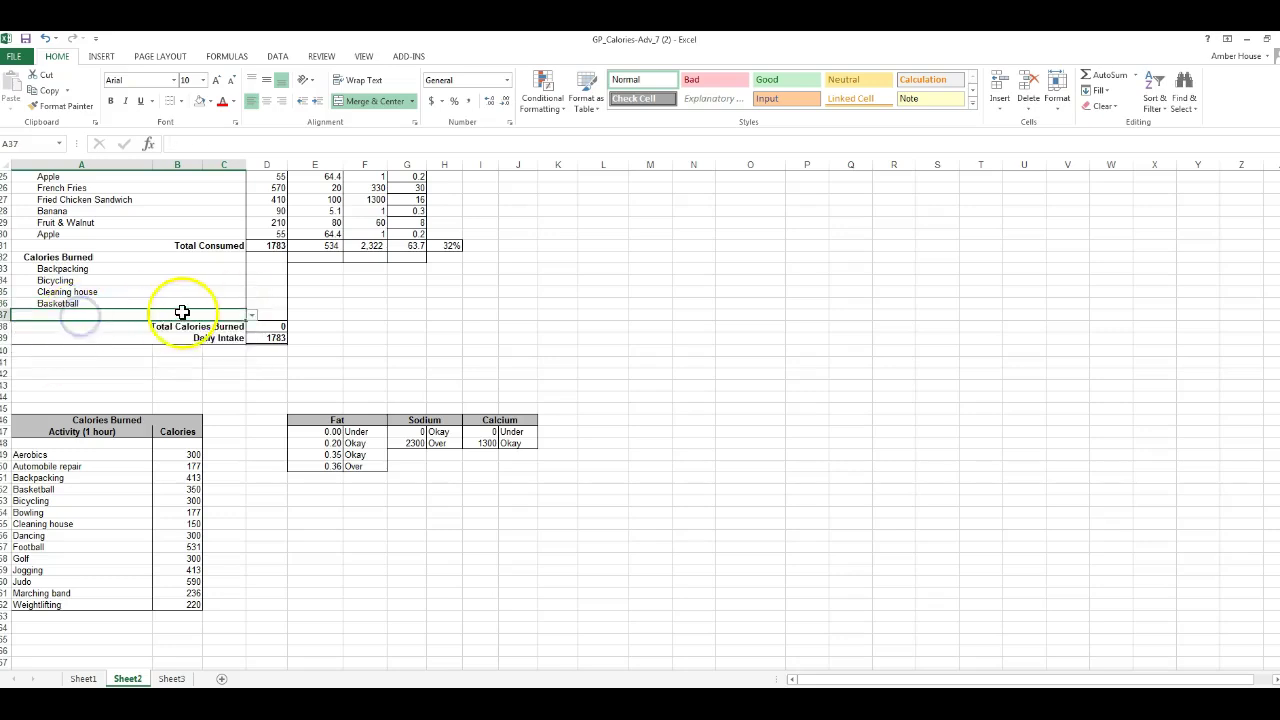
left_click(250, 316)
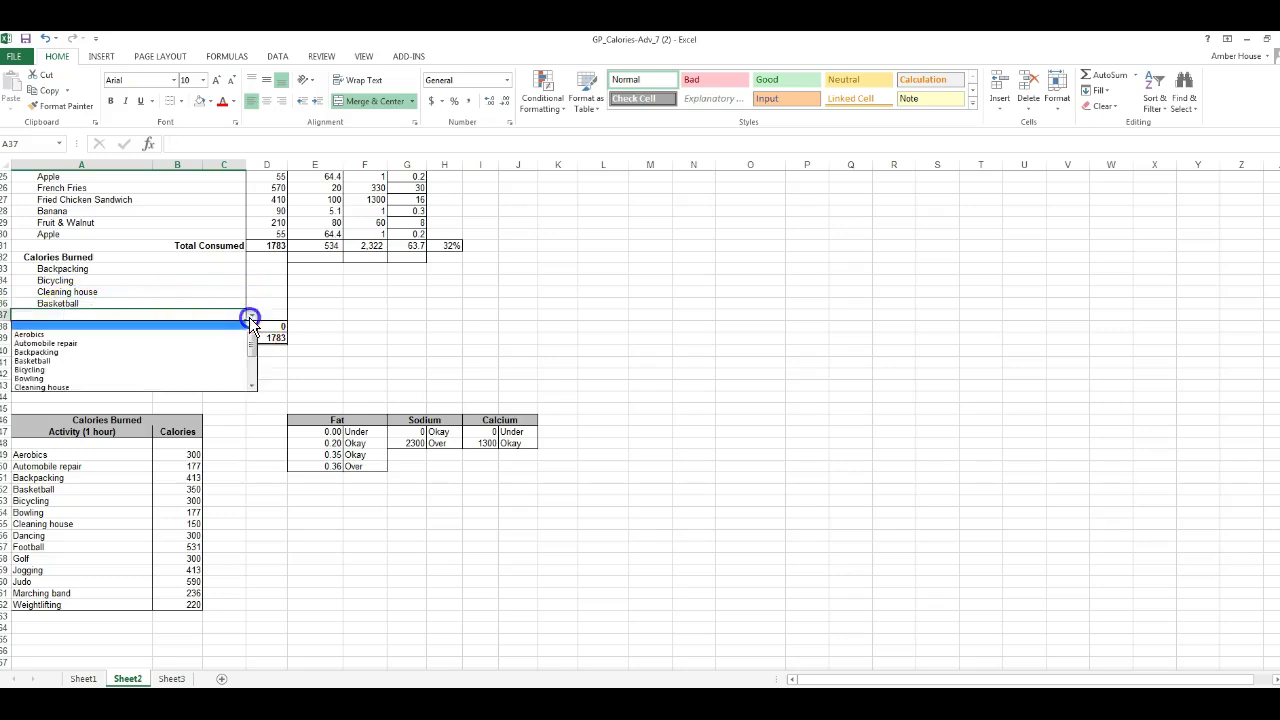
left_click(21, 367)
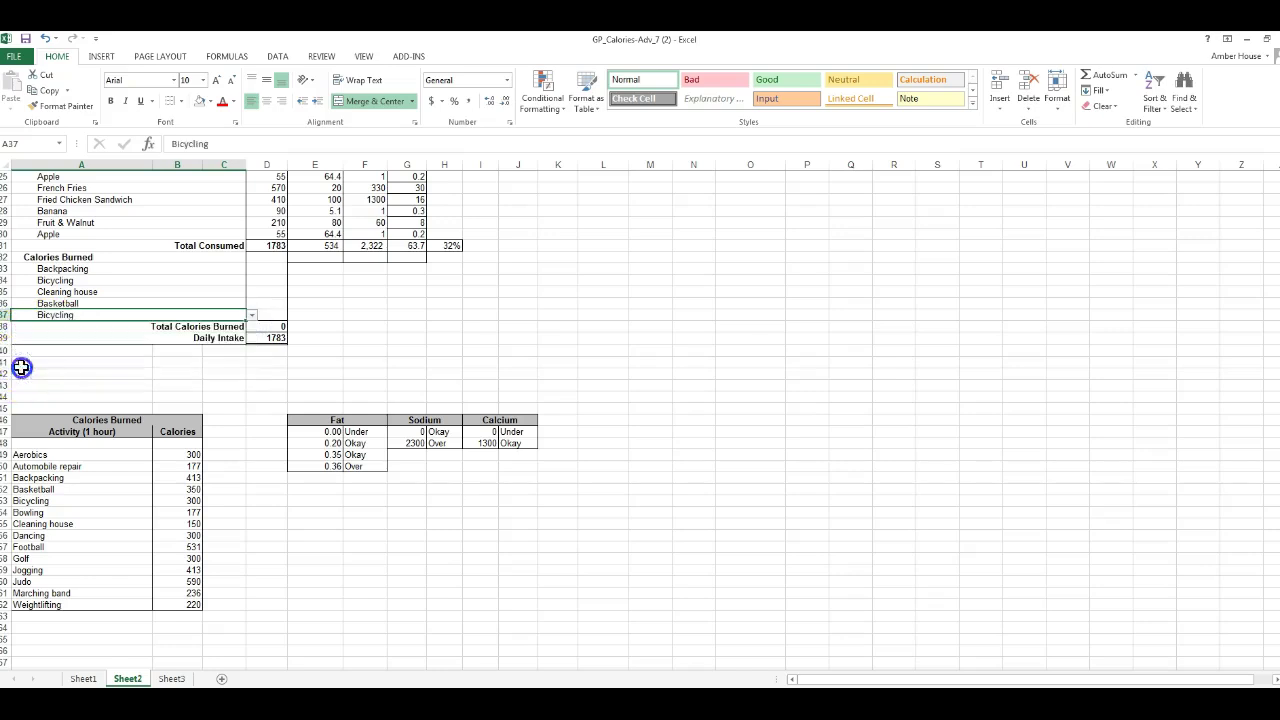
- Check the empty calorie cell D33 and the lookup cell A33 for the first burned activity
left_click(266, 267)
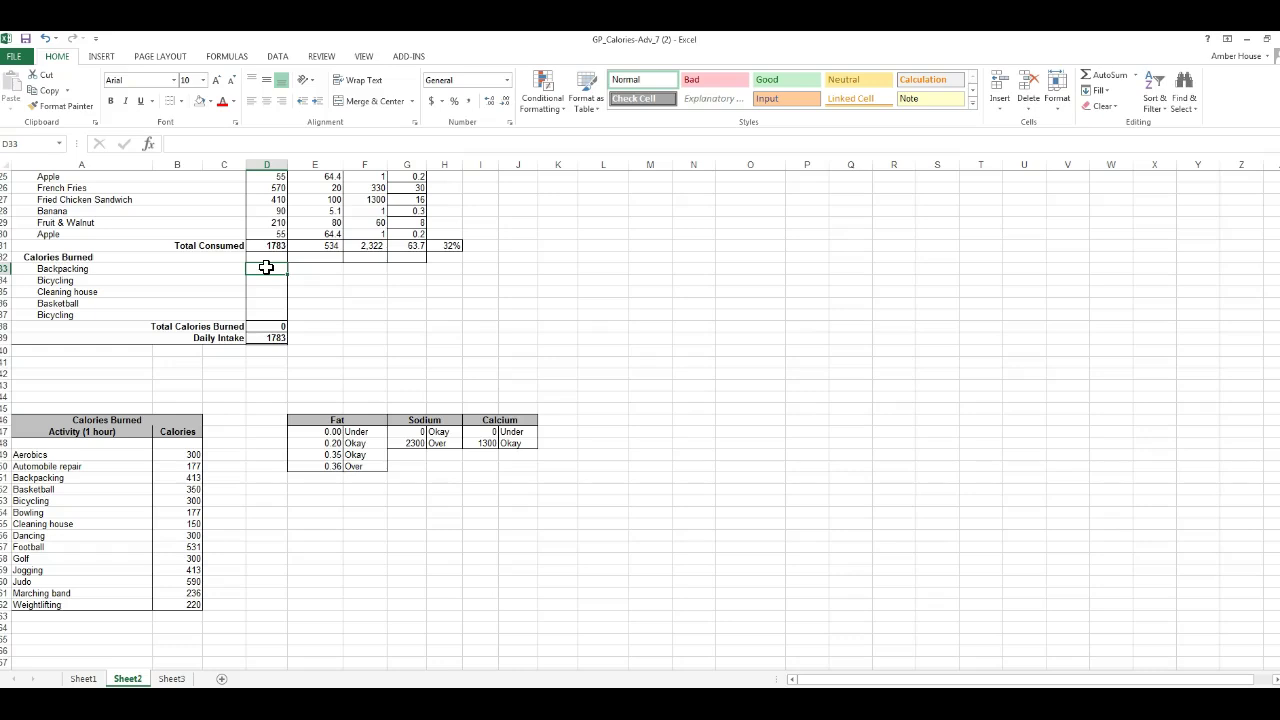
left_click(793, 376)
left_click(764, 303)
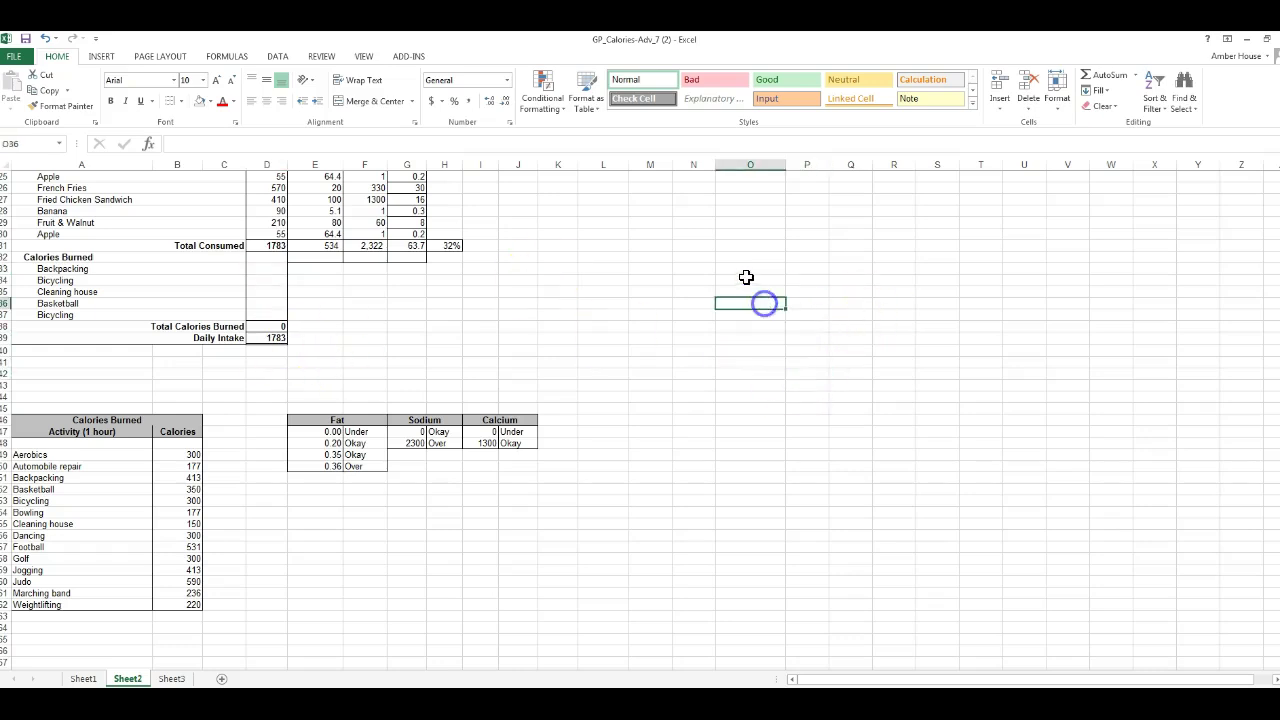
left_click(692, 248)
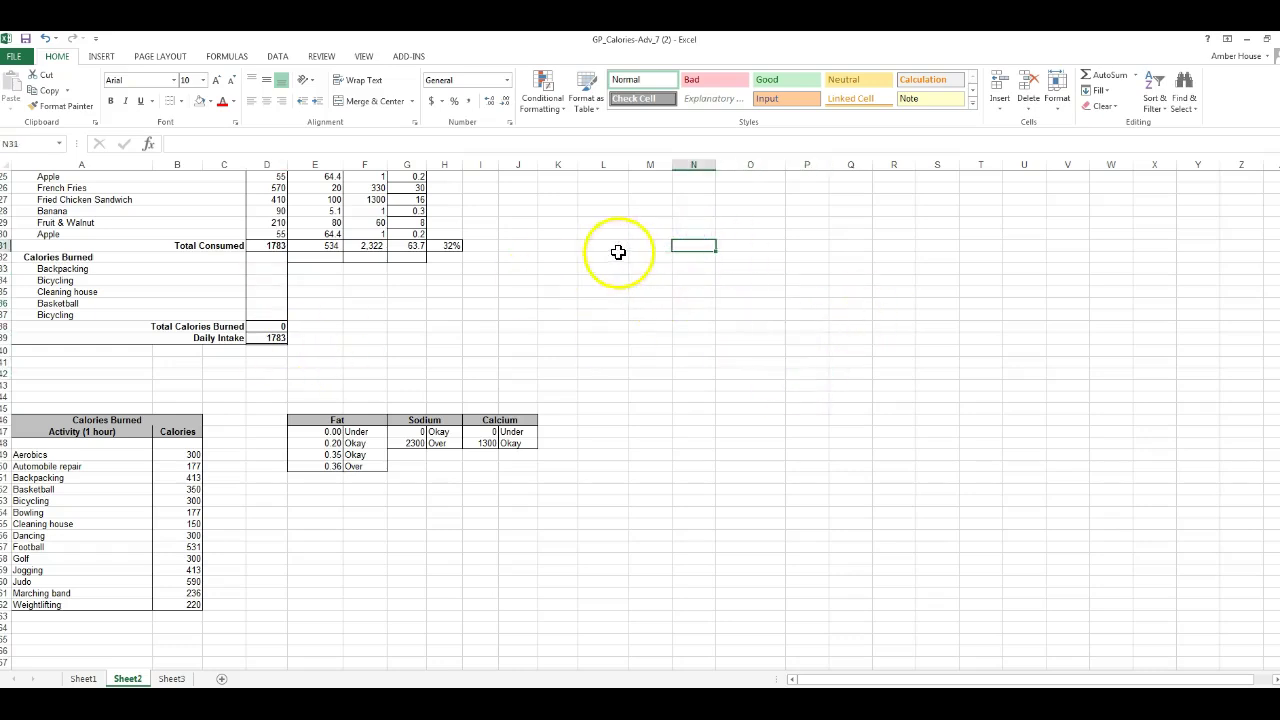
left_click(614, 259)
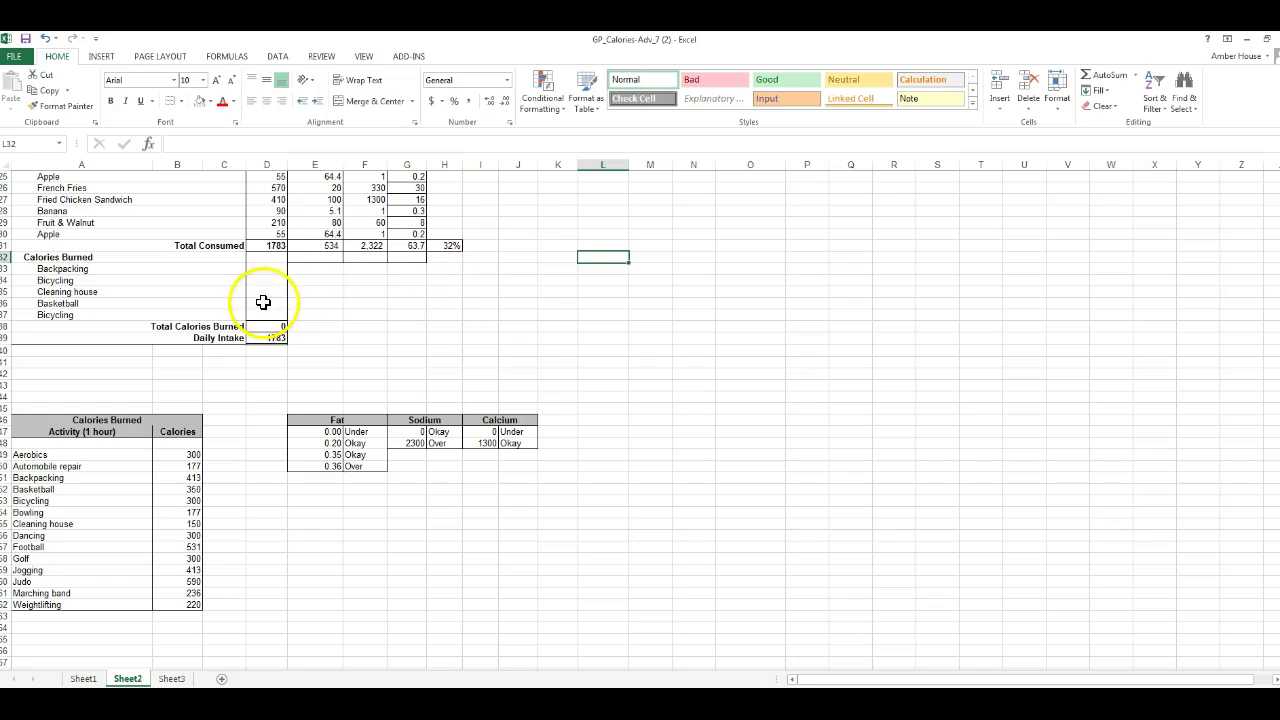
left_click(170, 269)
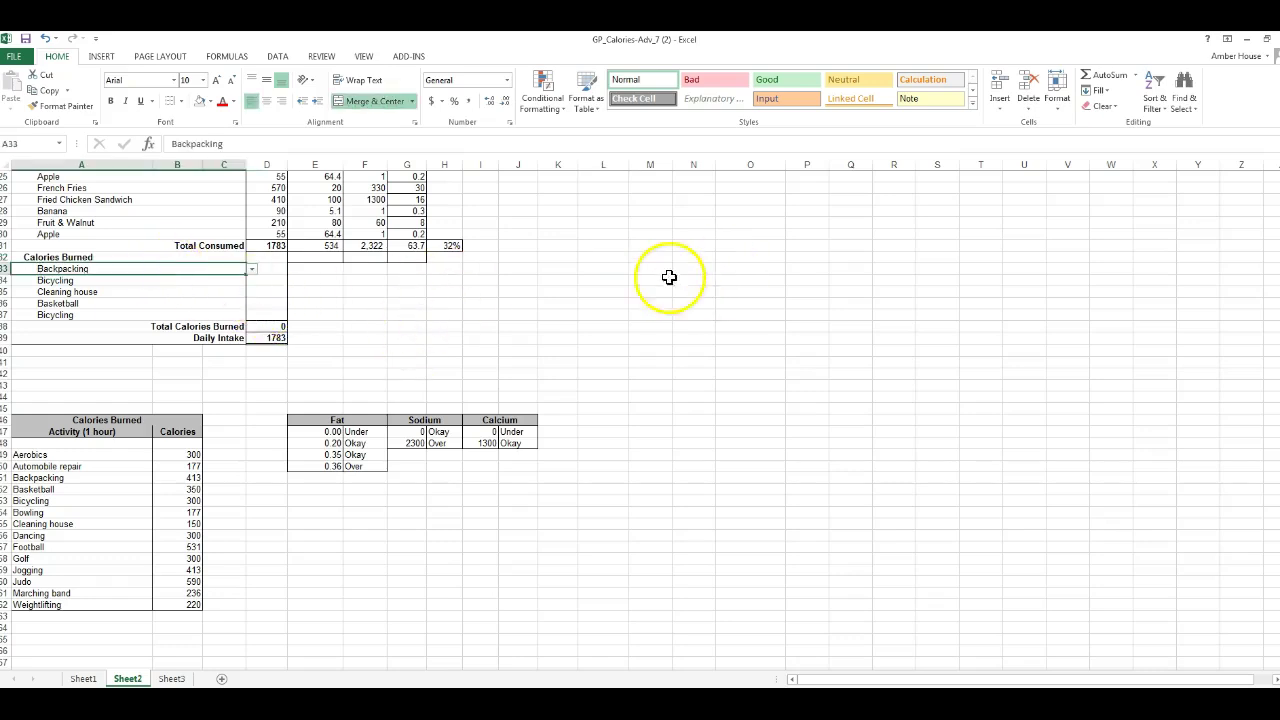
left_click(585, 271)
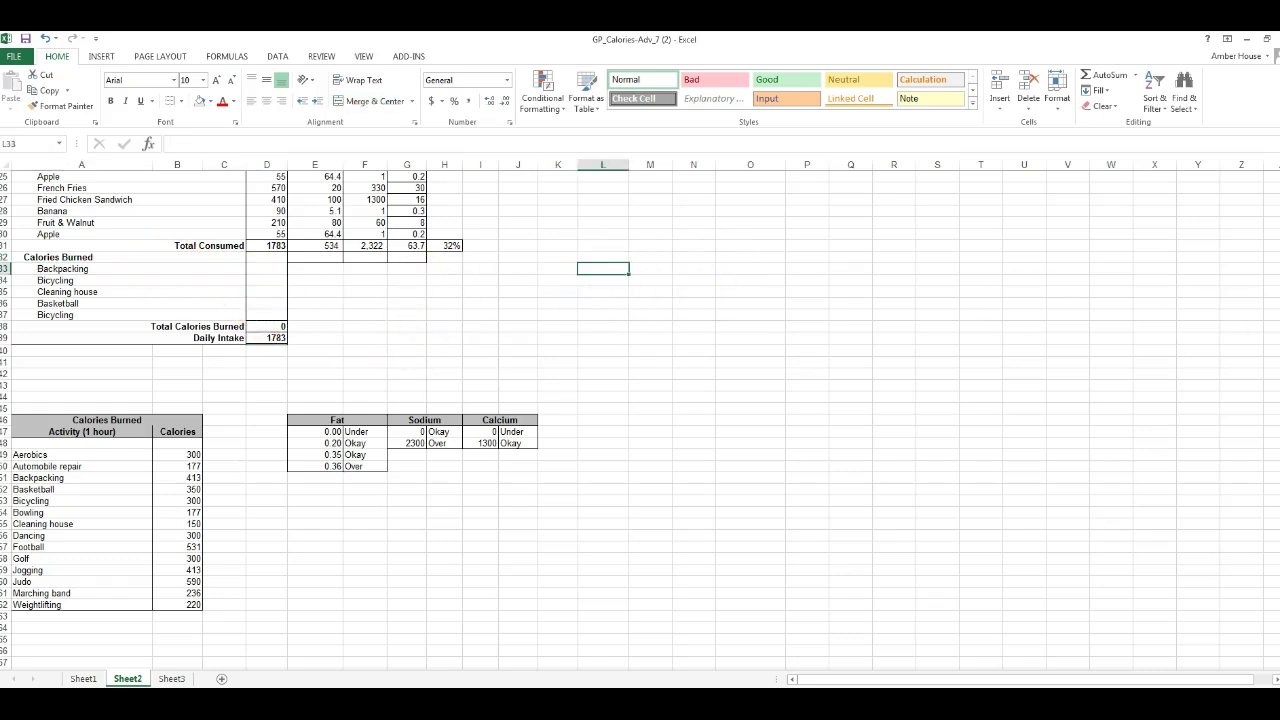
type("A33")
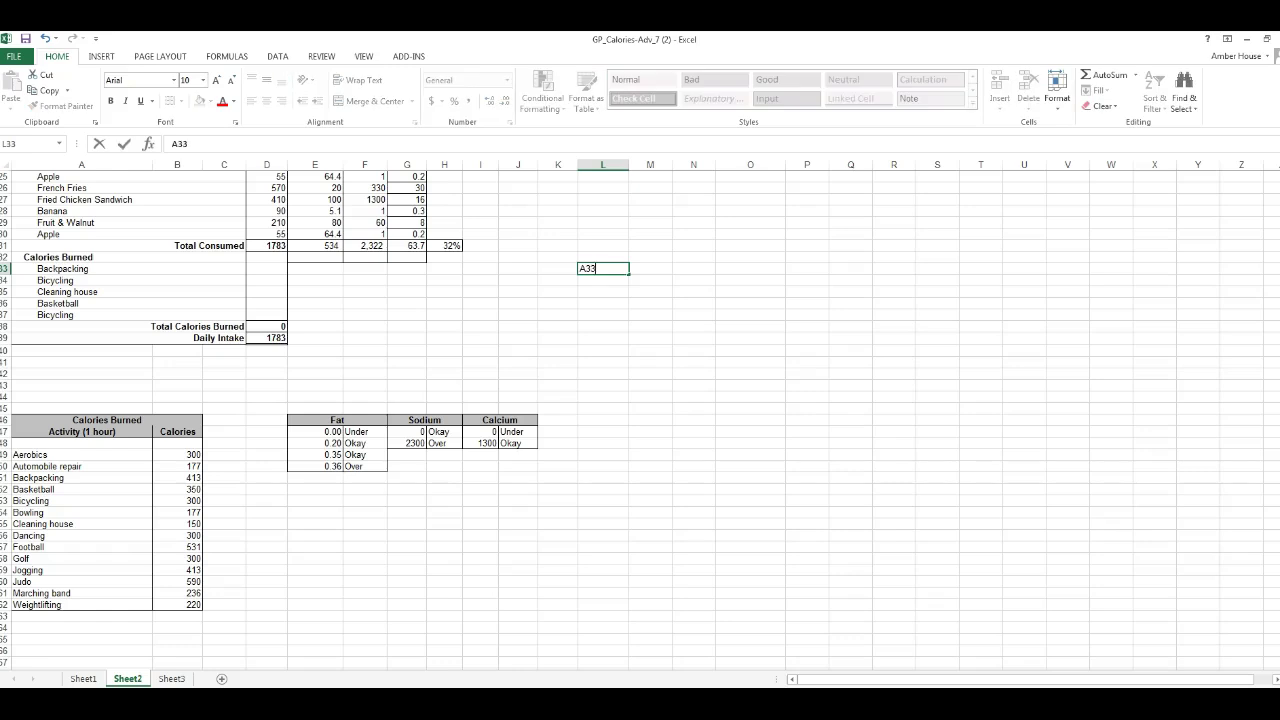
left_click(557, 268)
type("Cell A")
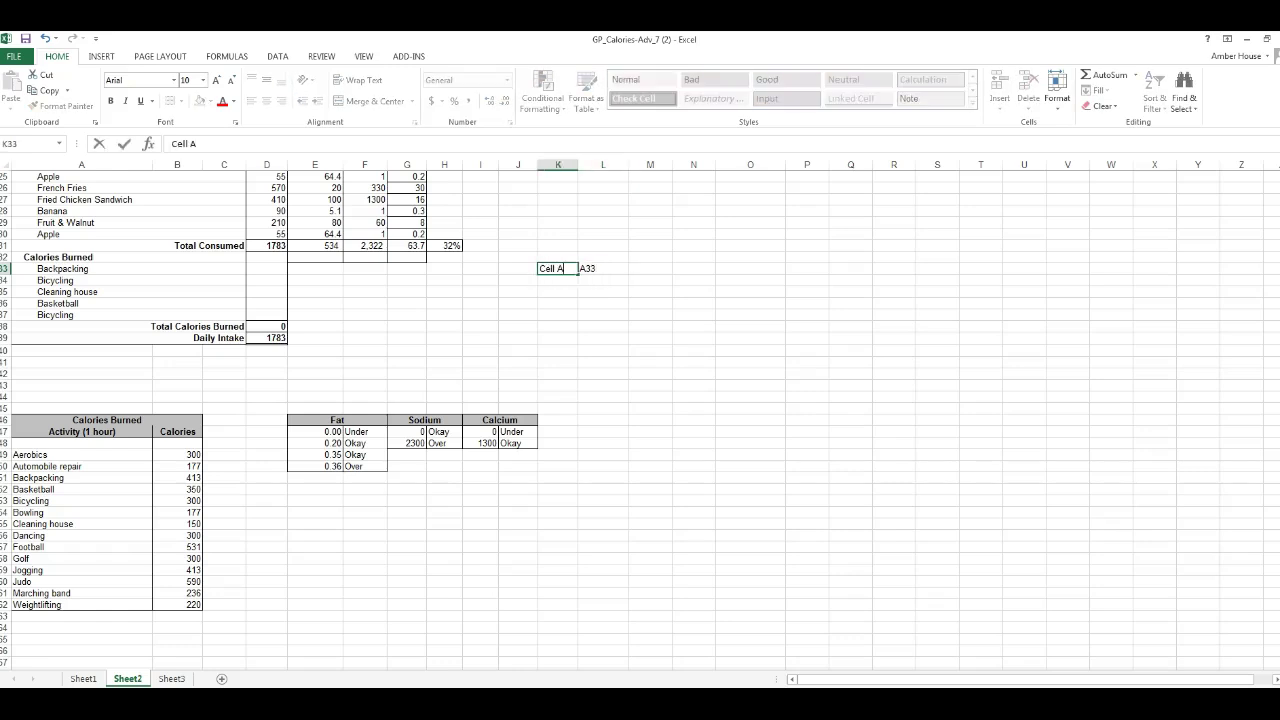
type("ddress")
key("Return")
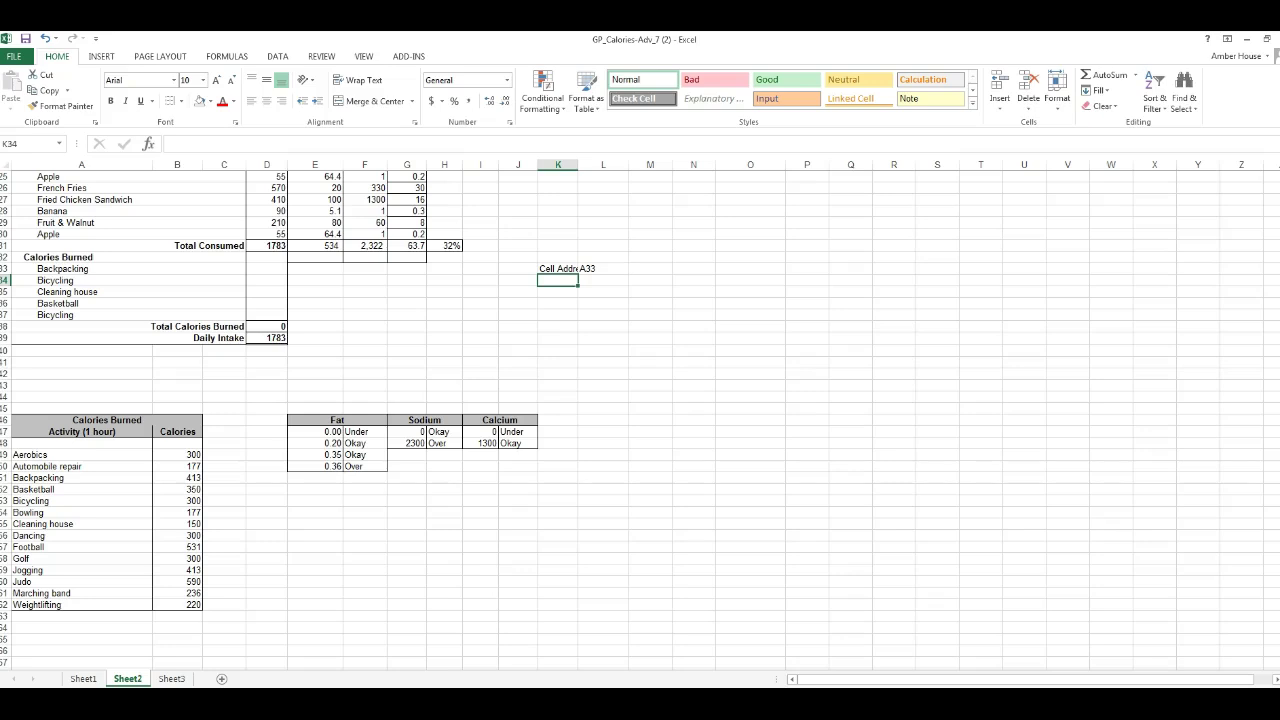
scroll(540, 333, "up", 8)
scroll(566, 333, "down", 6)
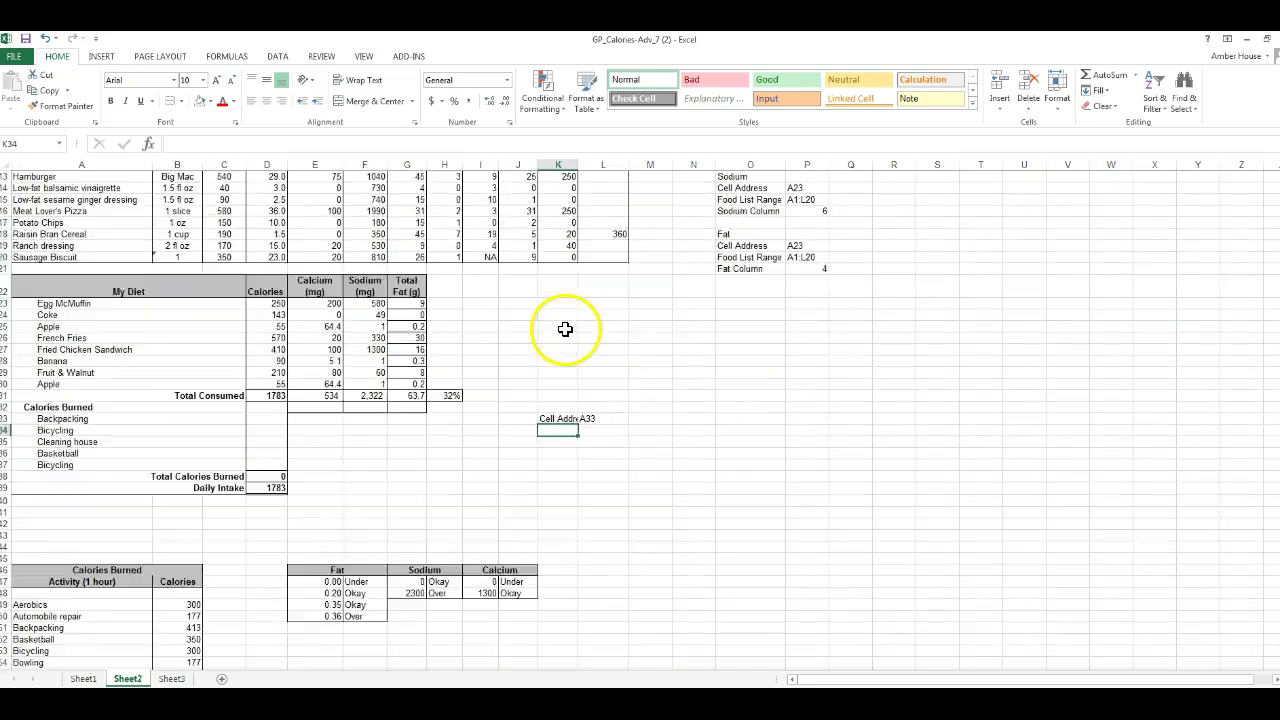
left_click_drag(571, 349, 583, 350)
key("Delete")
- Note the lookup cell beside the Calories Burned rows with Cell Address in O33 and A33 in P33
left_click(748, 348)
type("Cell")
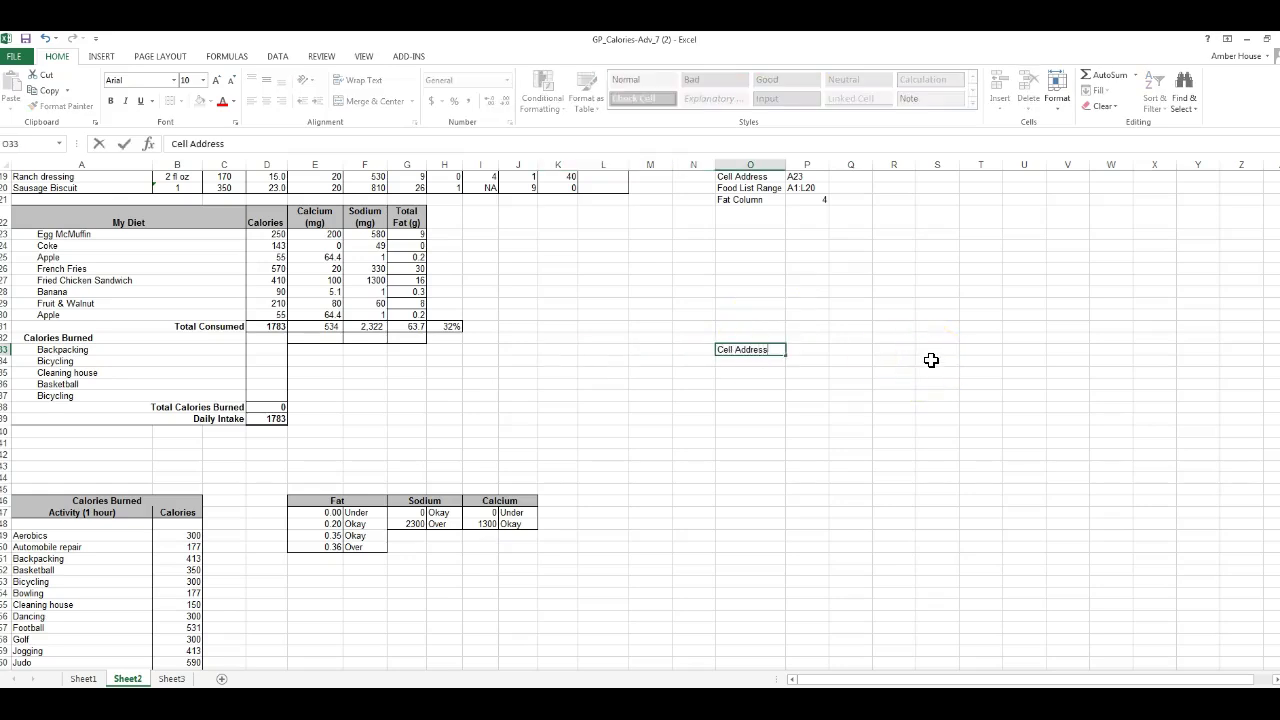
type(" Address")
key("Tab")
type("A33")
key("Return")
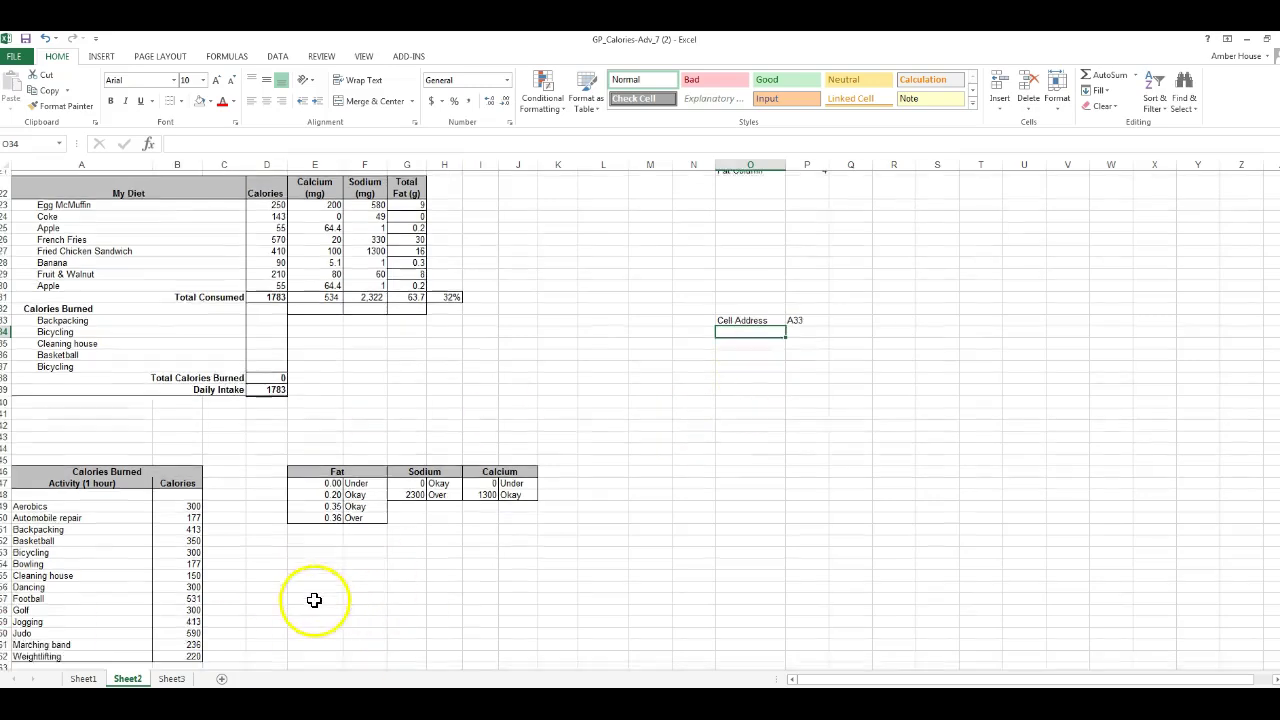
- Examine the Calories Burned activity table from its title cell to the Weightlifting calories to determine its cell range
scroll(314, 600, "down", 2)
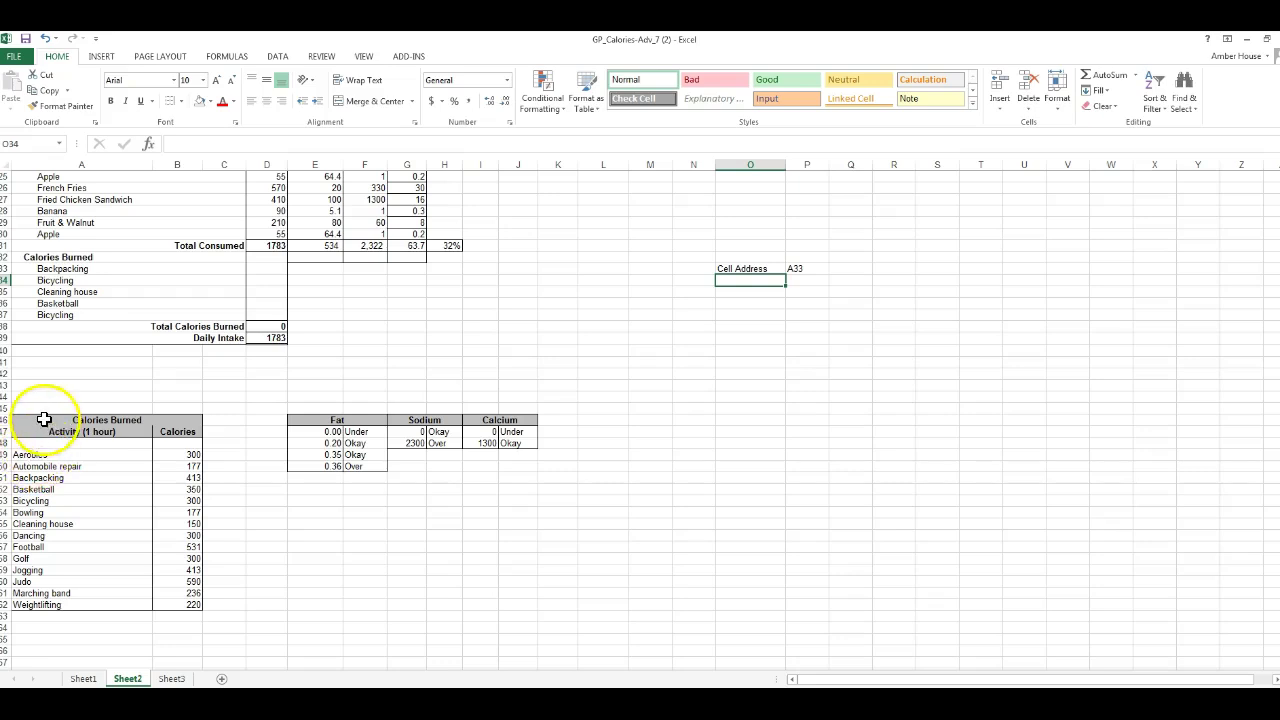
left_click(44, 419)
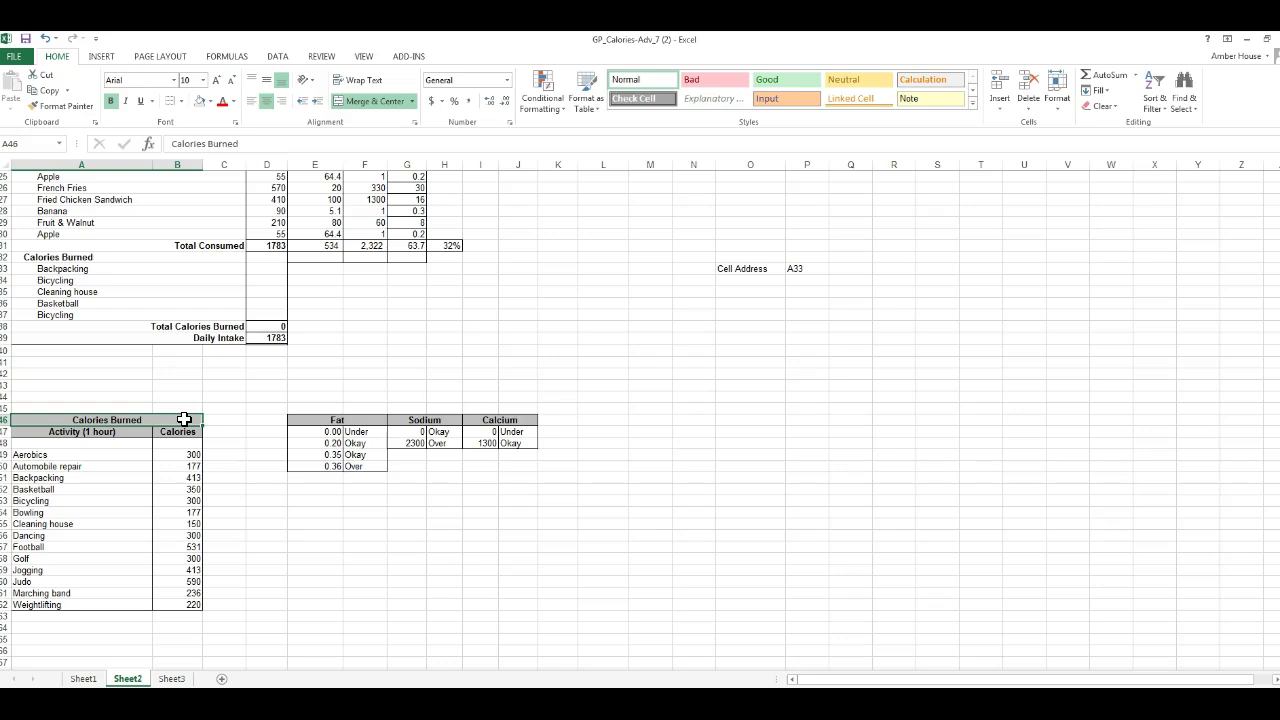
left_click_drag(184, 419, 191, 603)
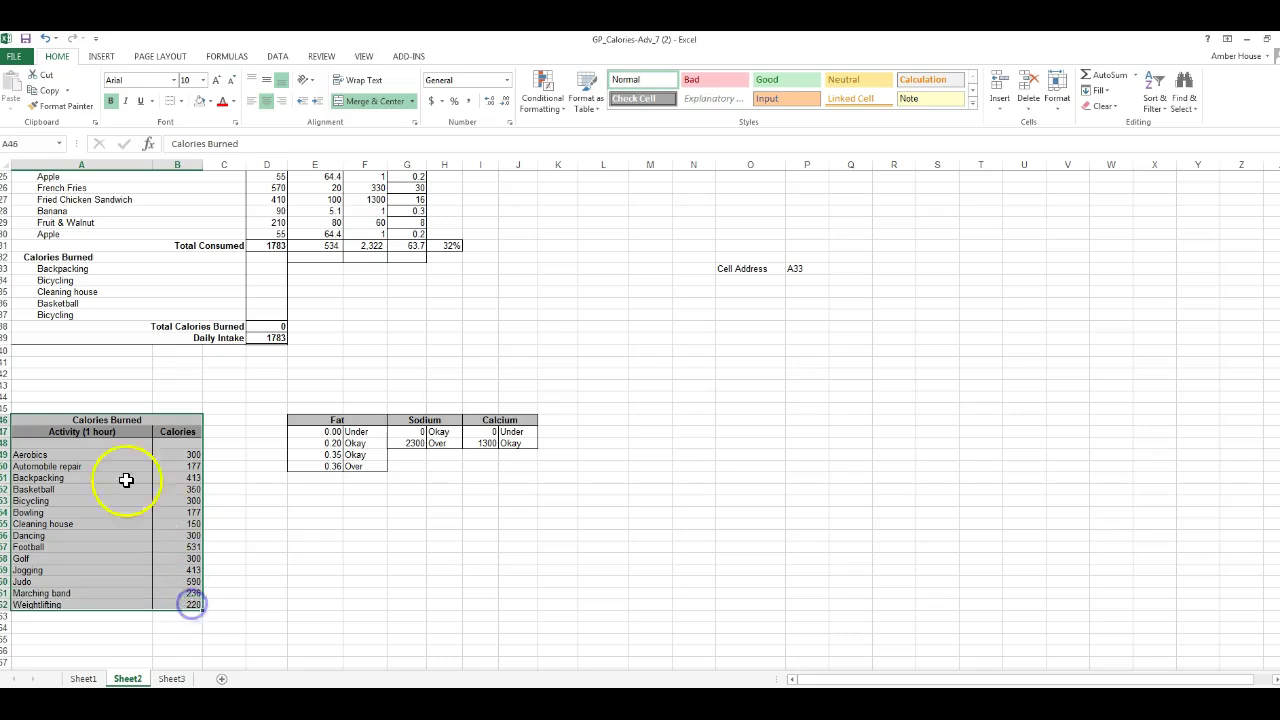
left_click(39, 420)
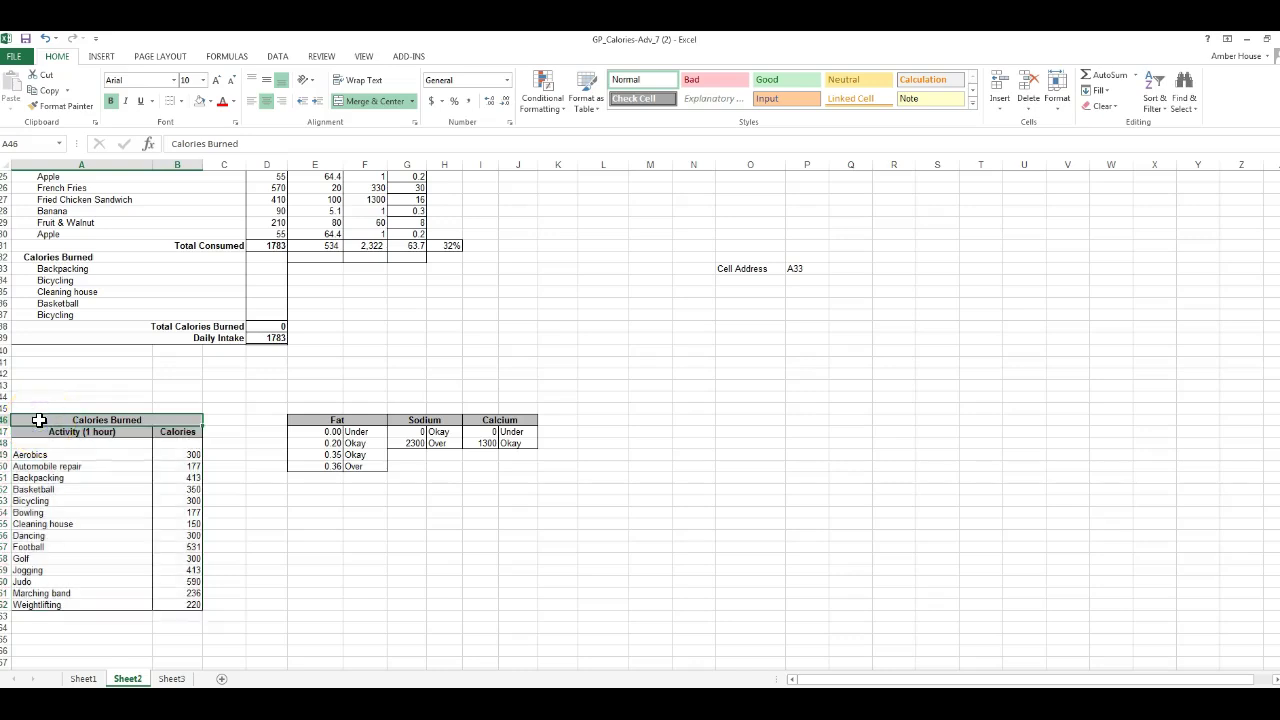
left_click_drag(39, 420, 52, 604)
left_click(189, 603)
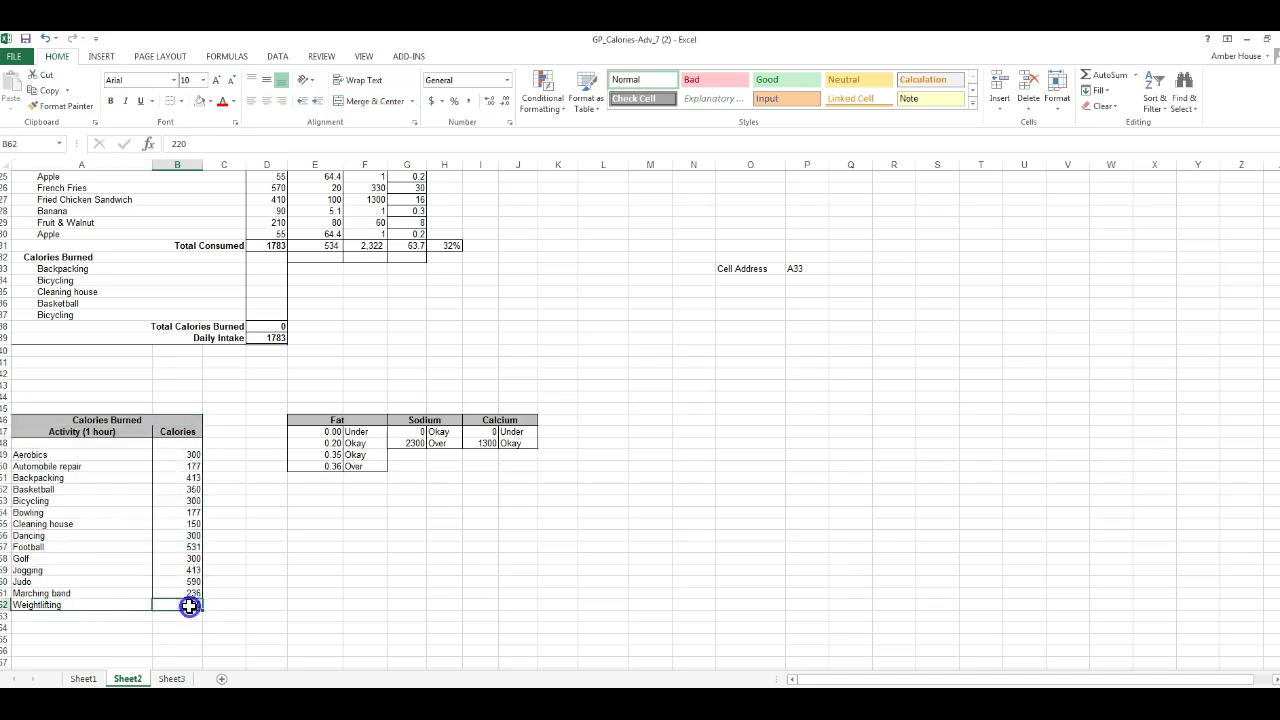
left_click(118, 417)
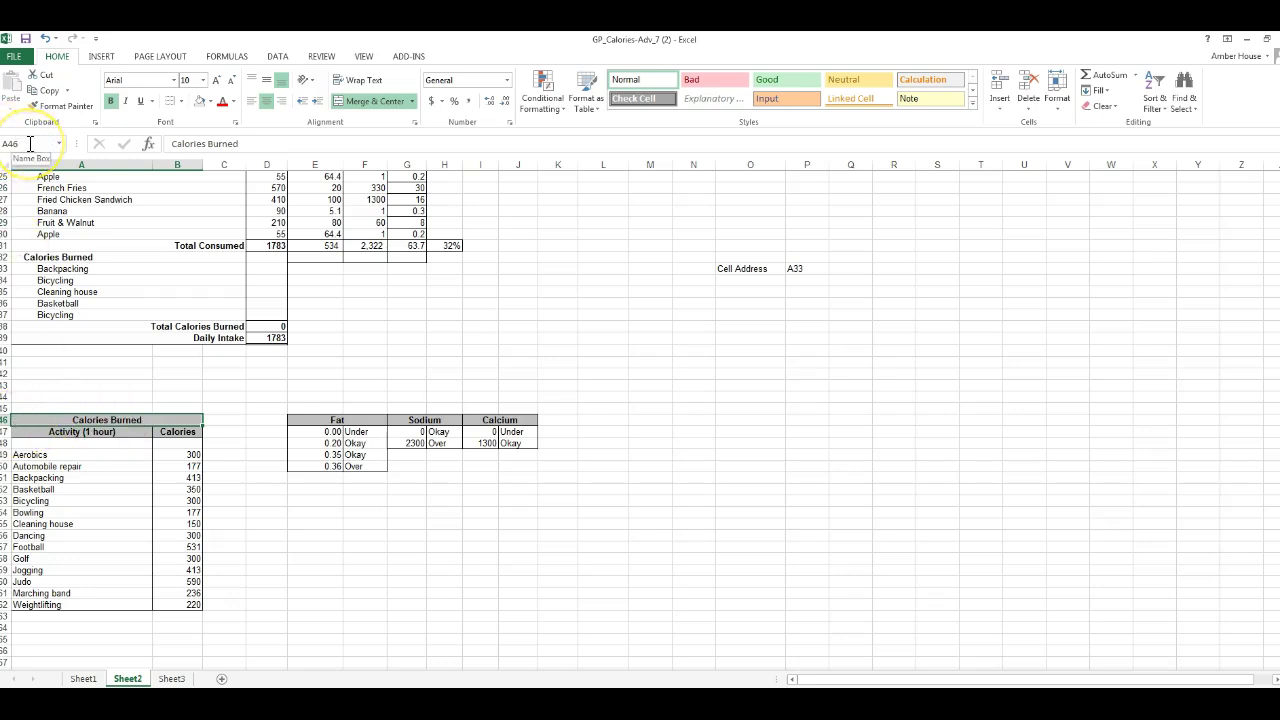
left_click(181, 604)
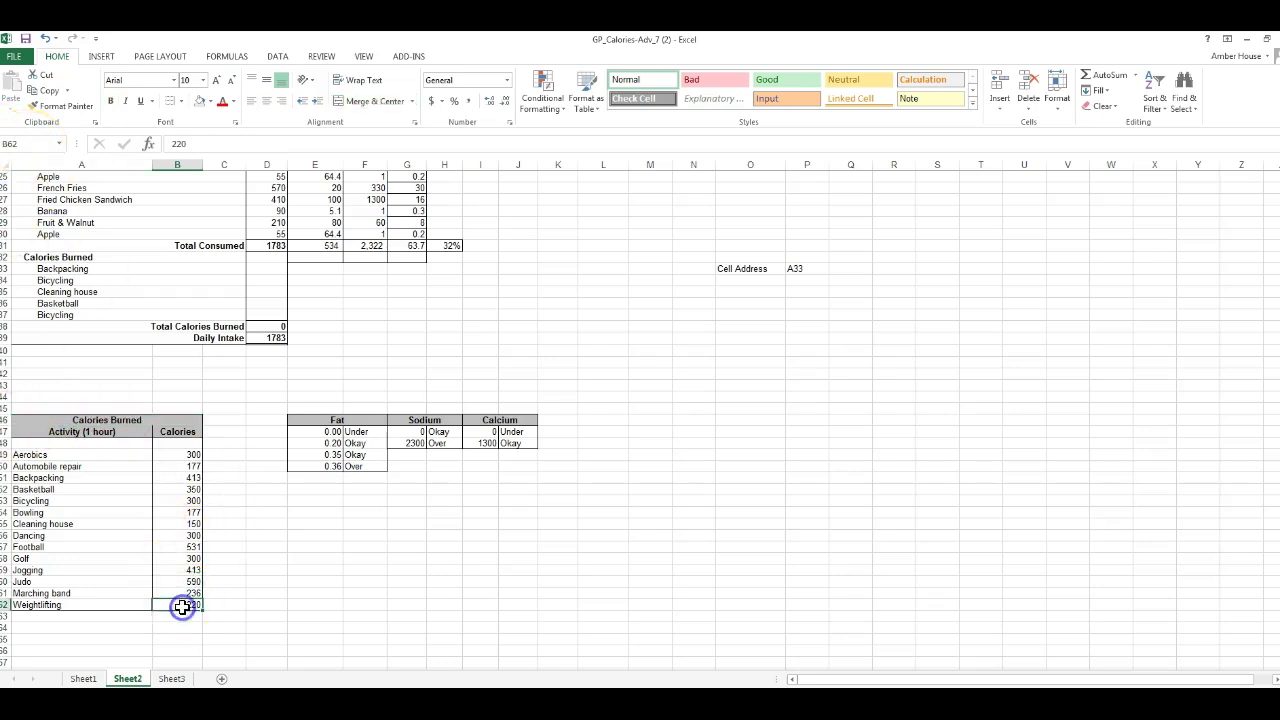
- Note the activity table's range with Cell Range in O34 and A46:B62 in P34
left_click(745, 280)
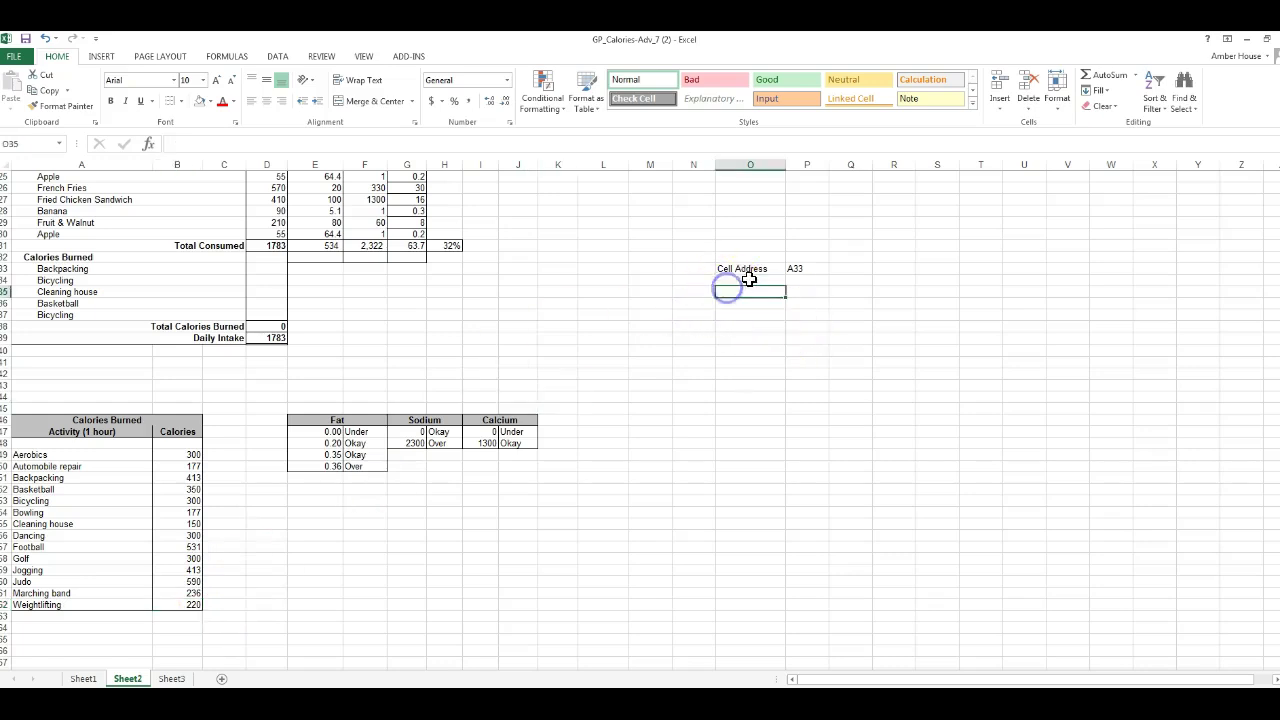
type("Cell Range")
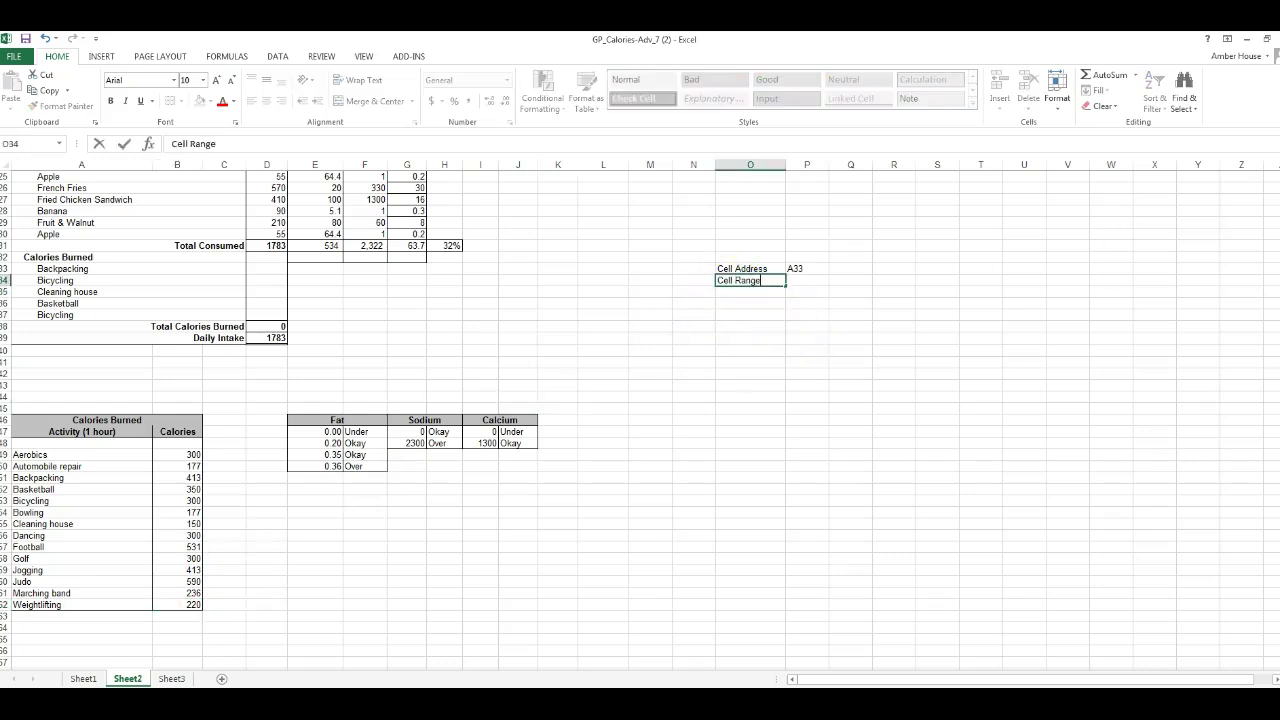
key("Tab")
type("'")
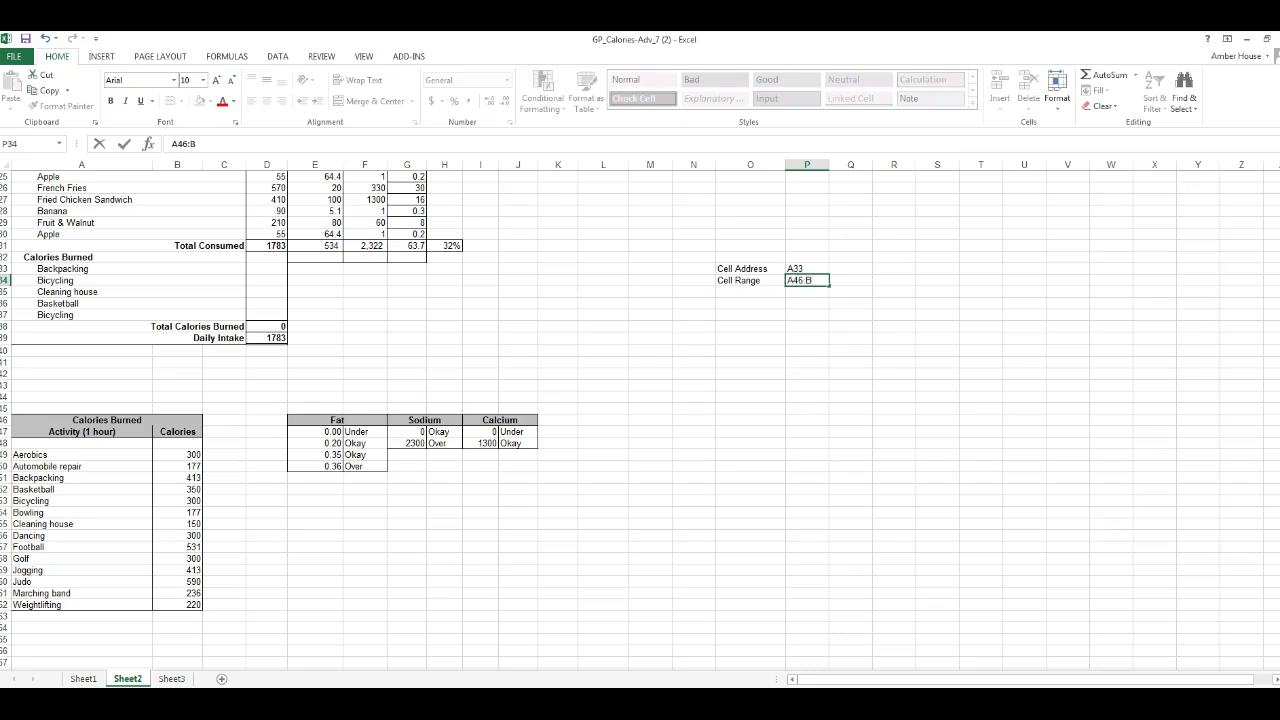
key("Return")
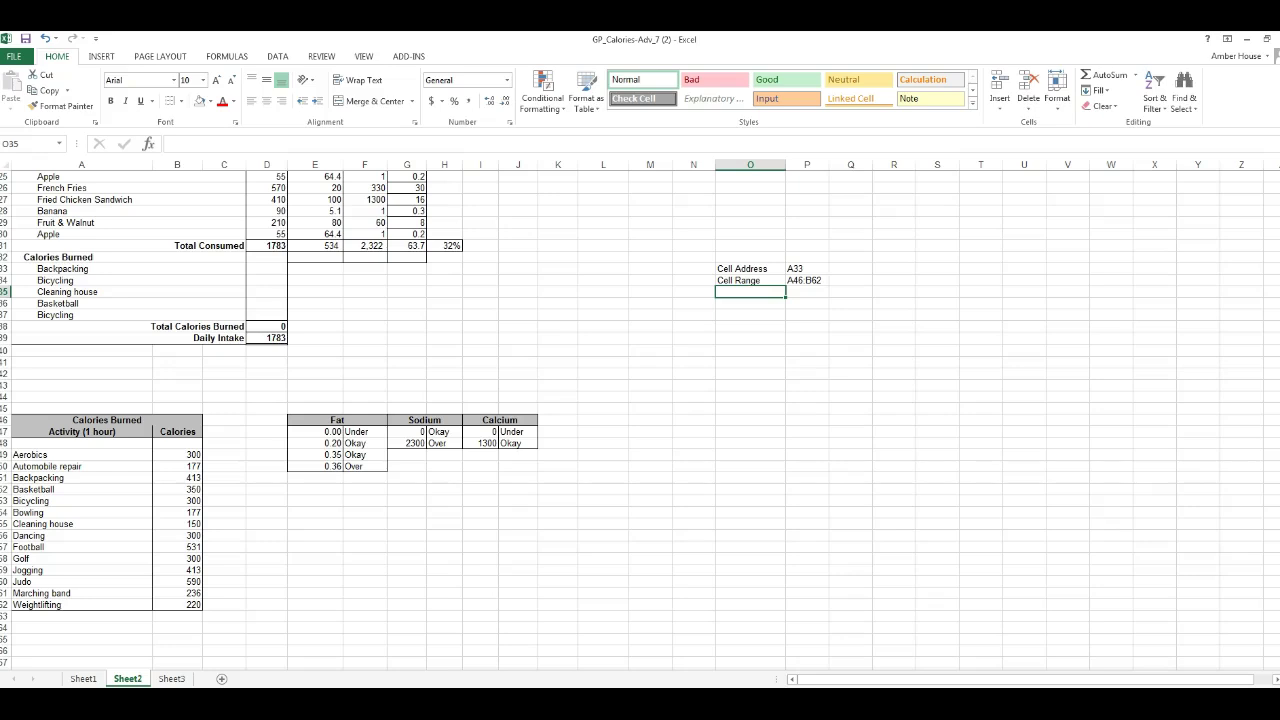
- Try to look up Backpacking's calories in D33 with a lookup formula using A33 and the activity table range A46:B62
scroll(523, 343, "up", 8)
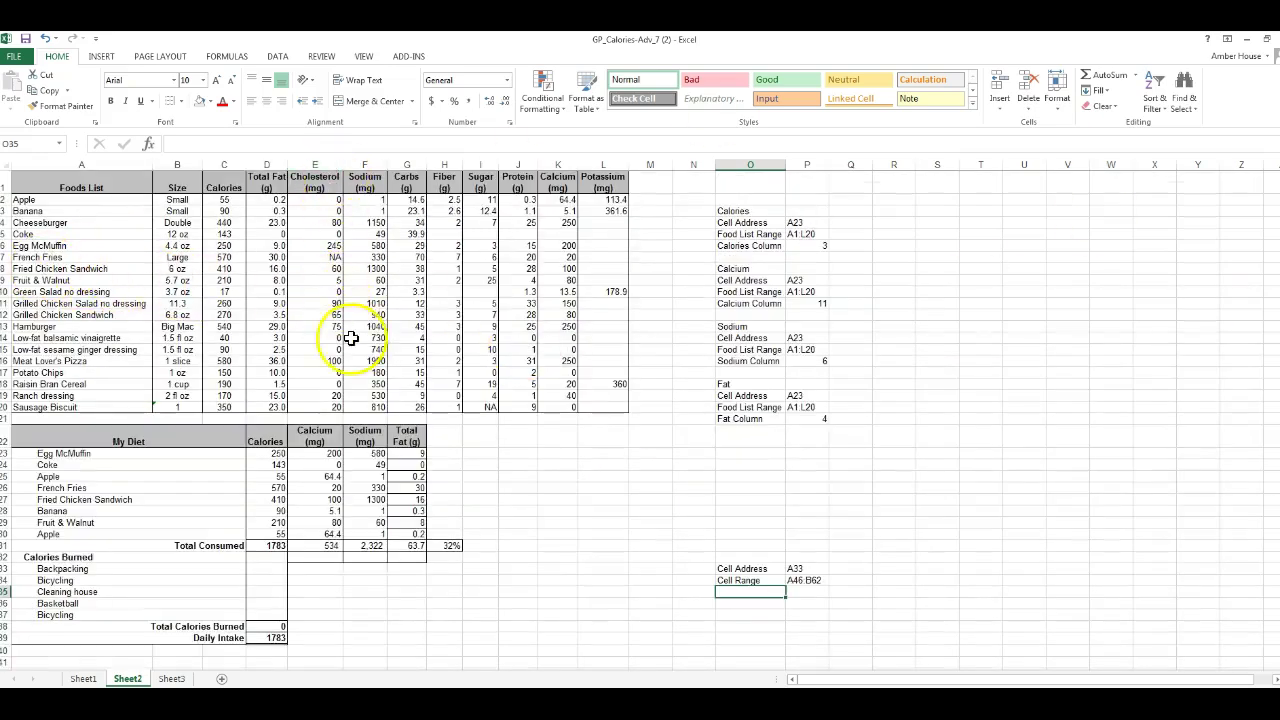
scroll(443, 366, "down", 10)
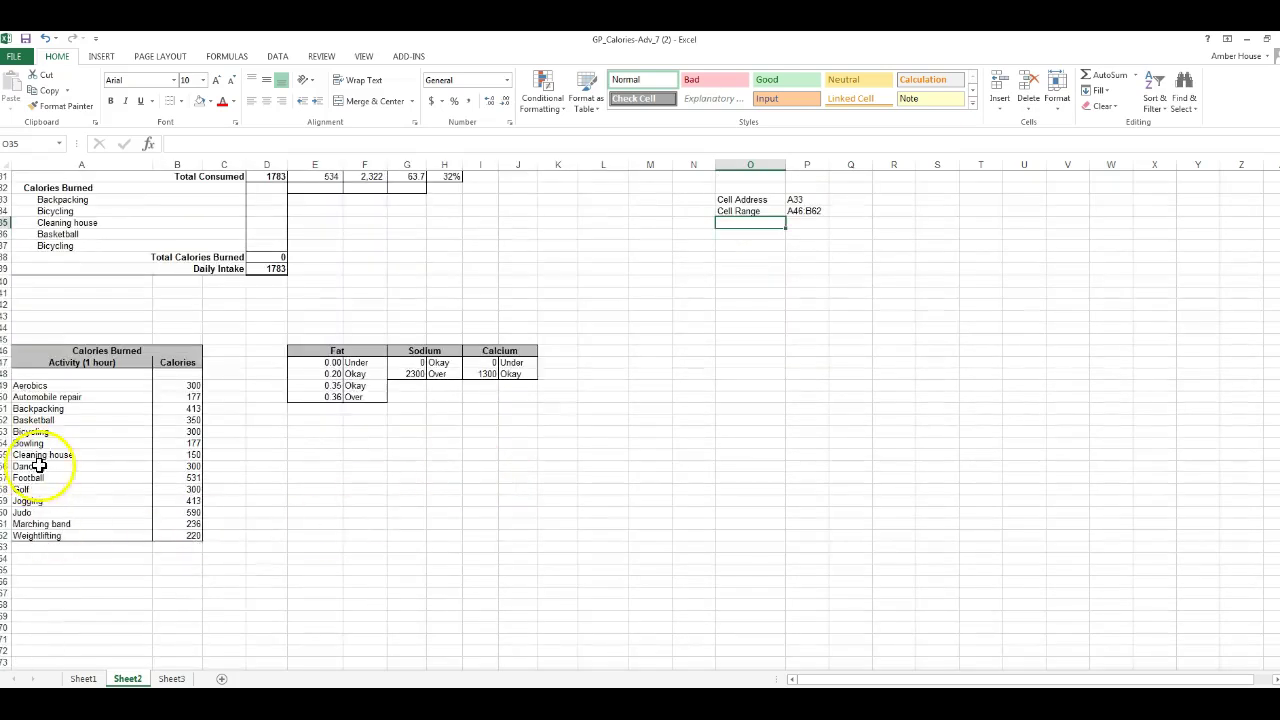
scroll(330, 320, "up", 1)
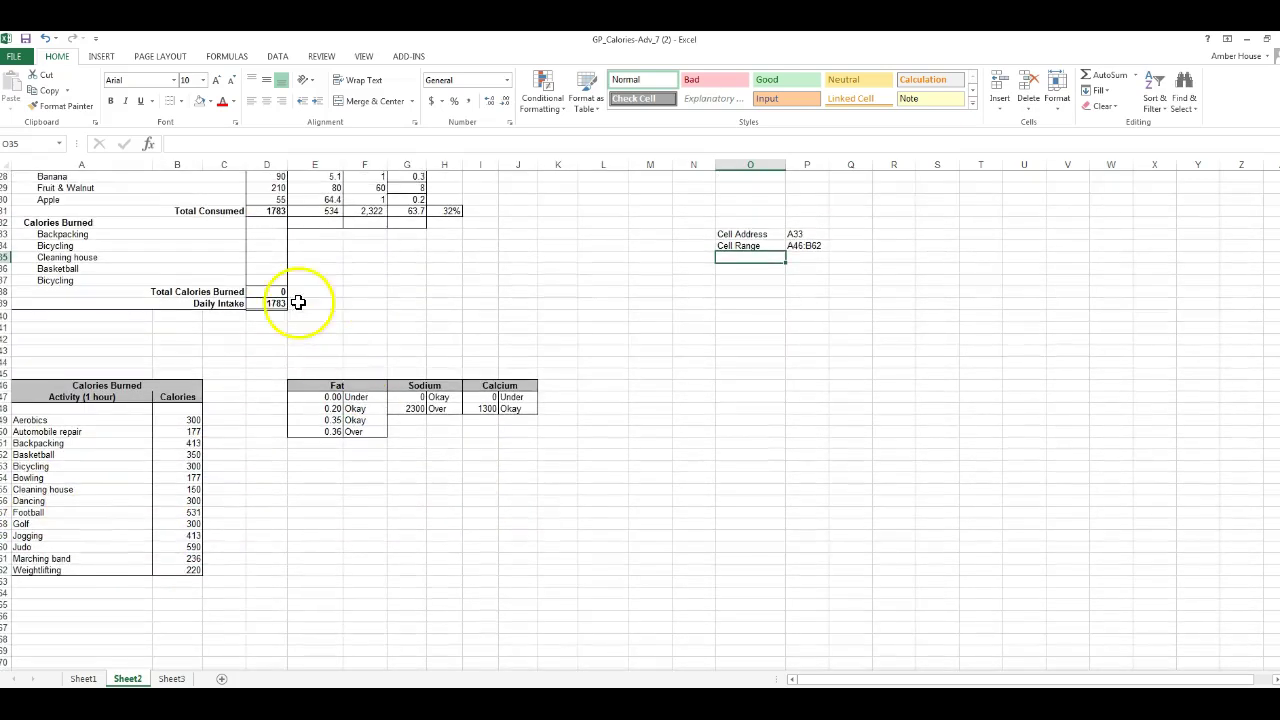
left_click(261, 233)
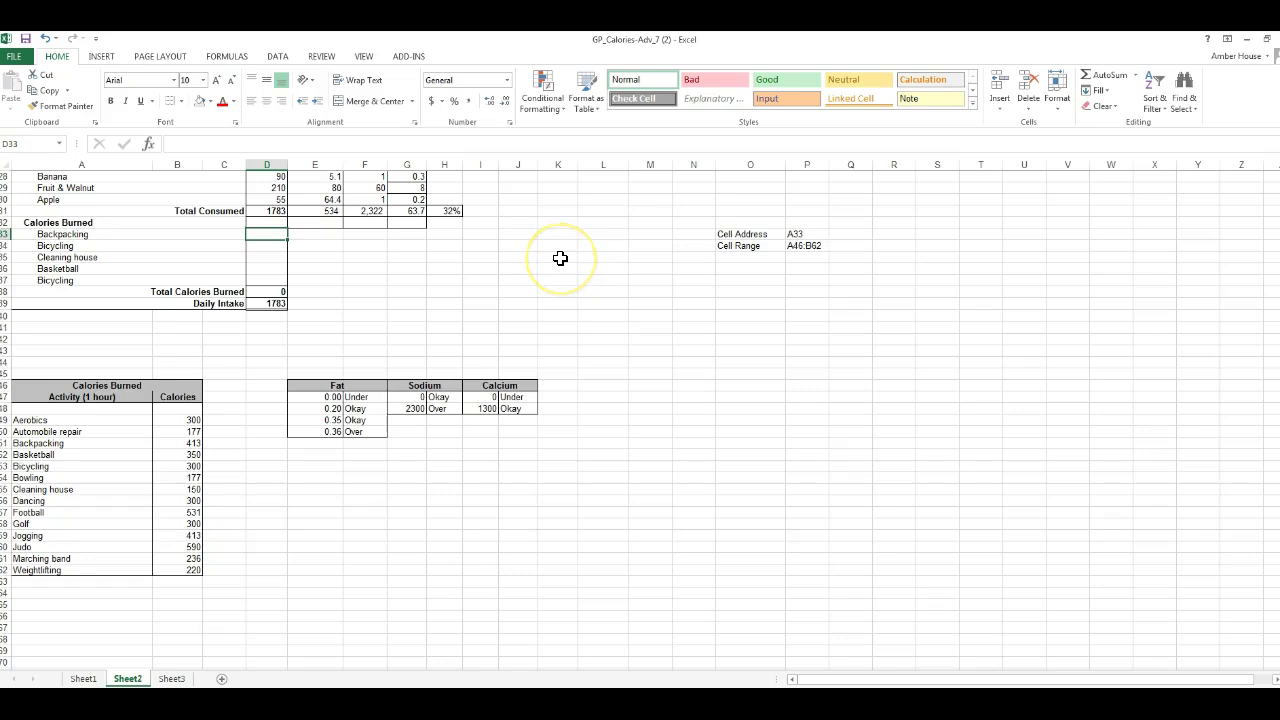
type("=lokk")
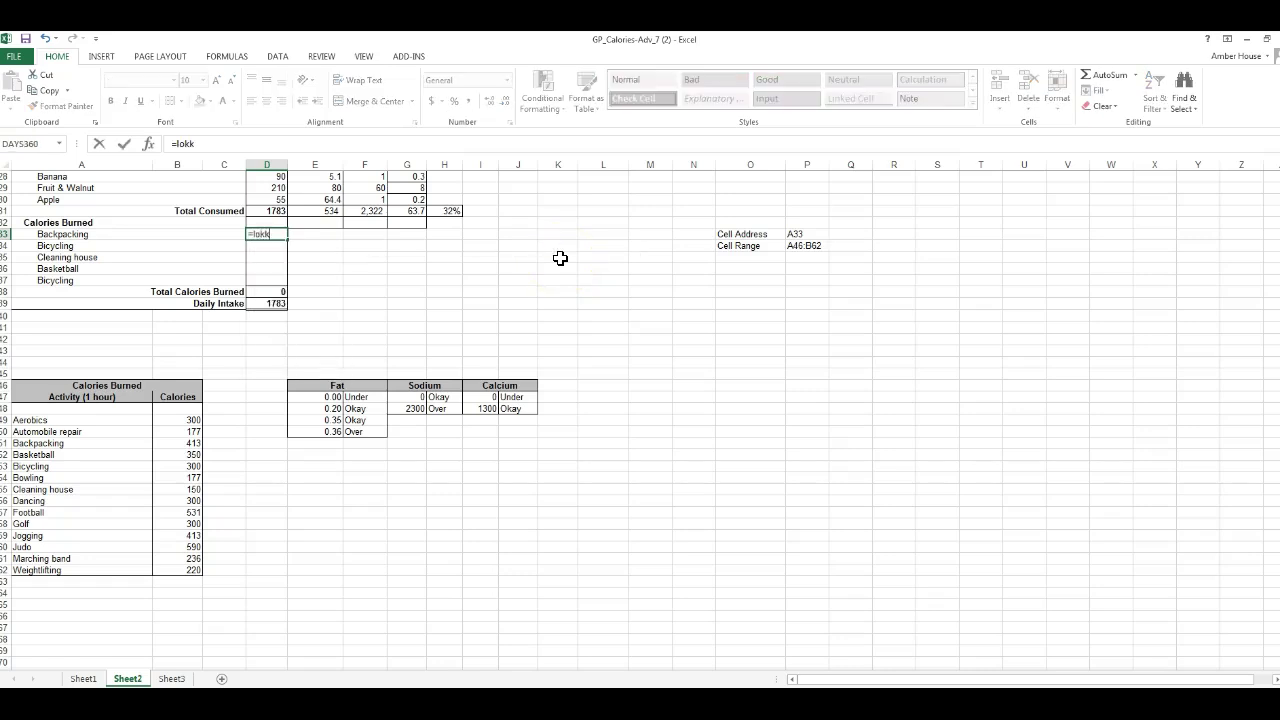
key("BackSpace")
key("BackSpace")
type("ookup(")
left_click(38, 233)
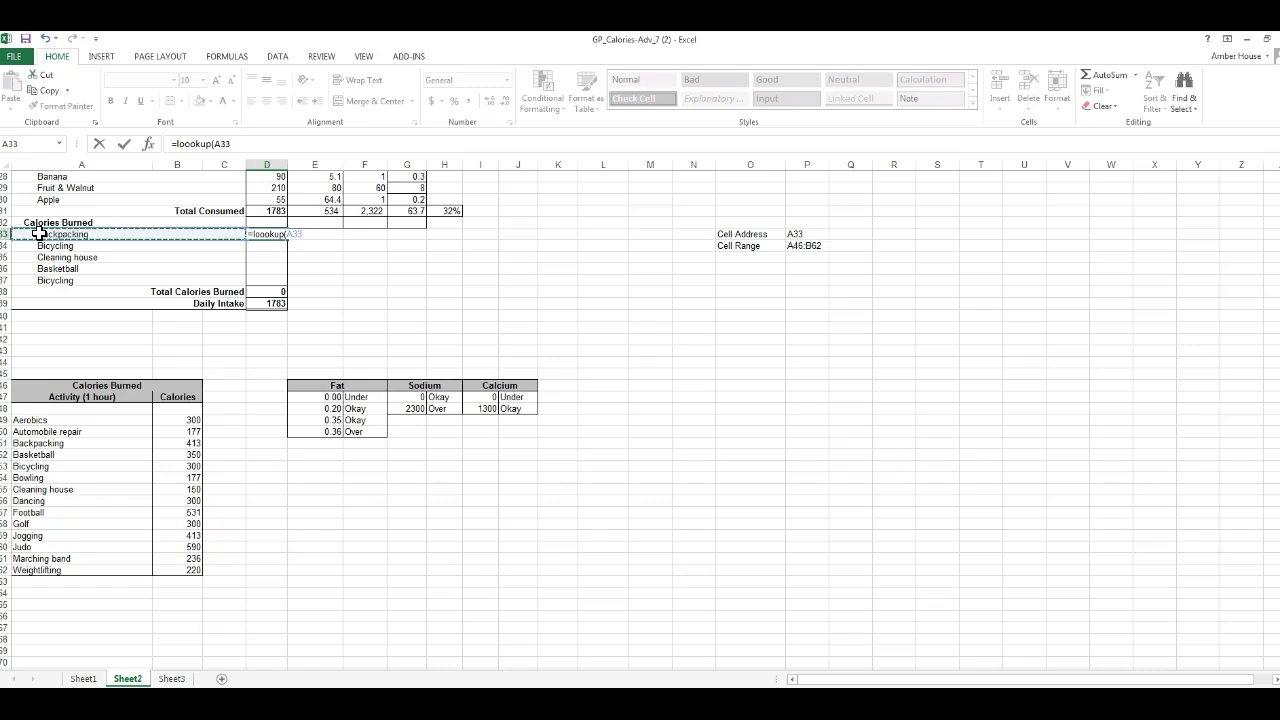
type(",")
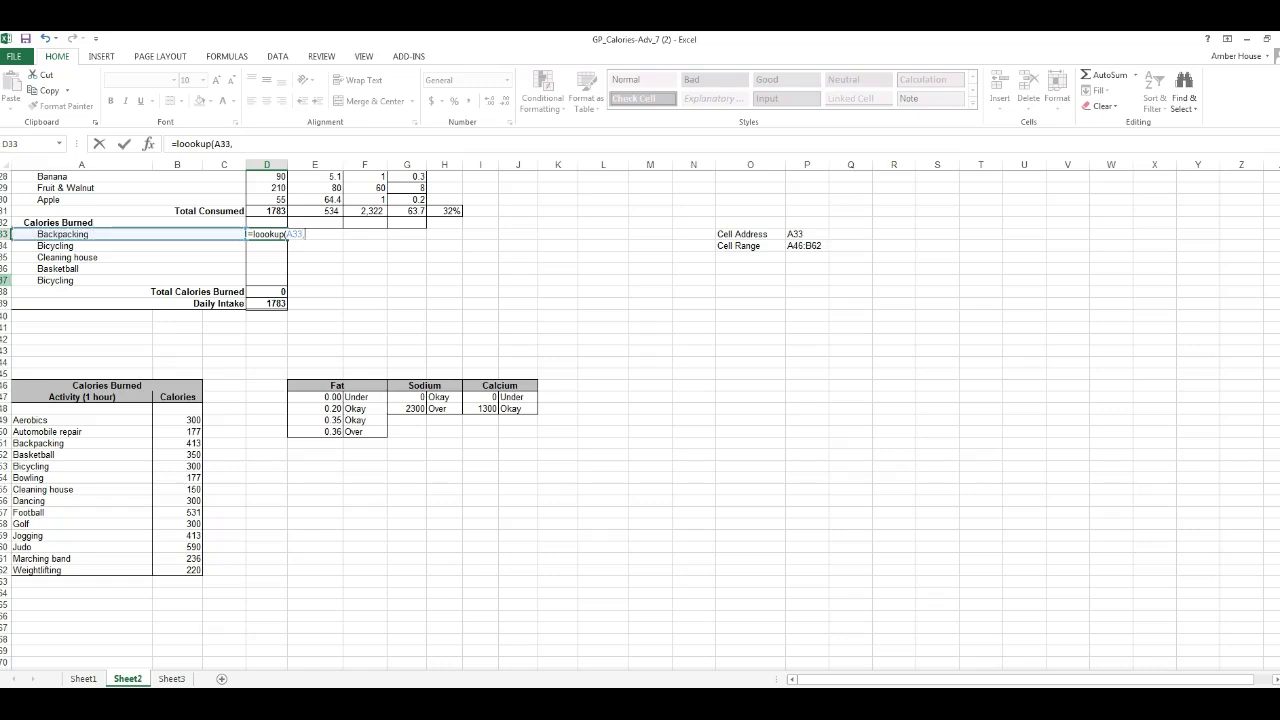
left_click_drag(106, 384, 117, 575)
type(")")
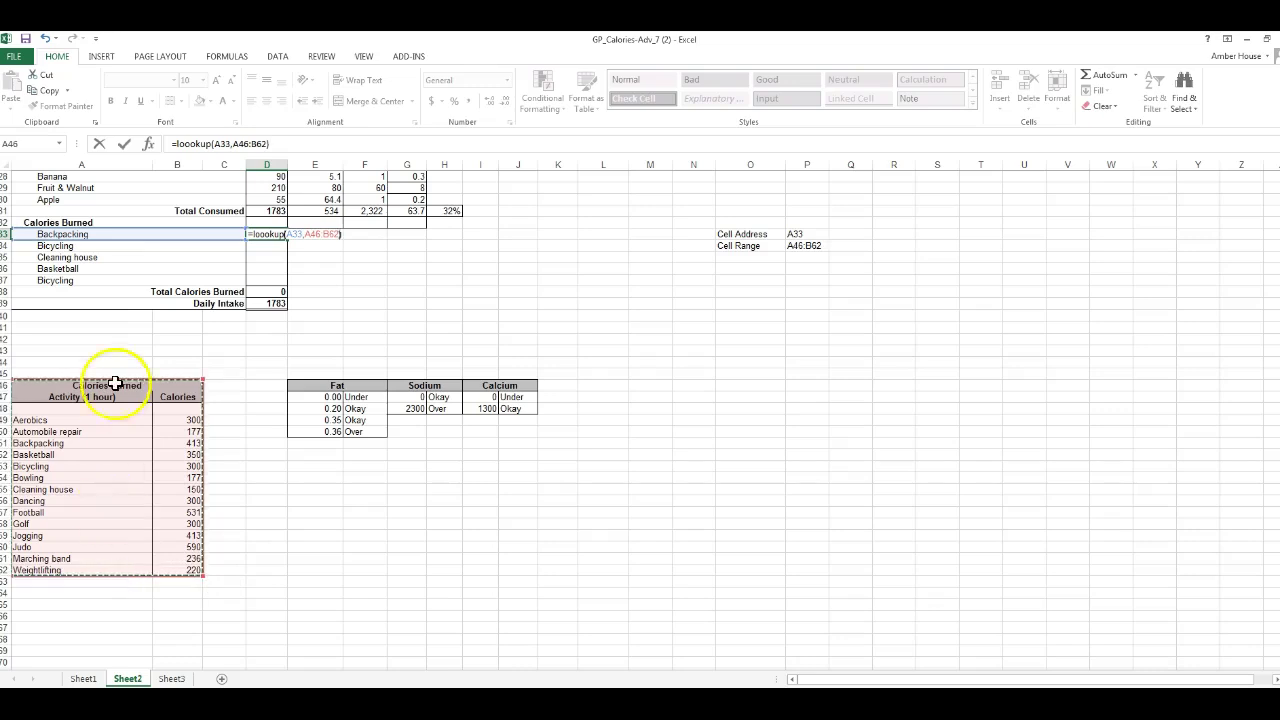
left_click(233, 143)
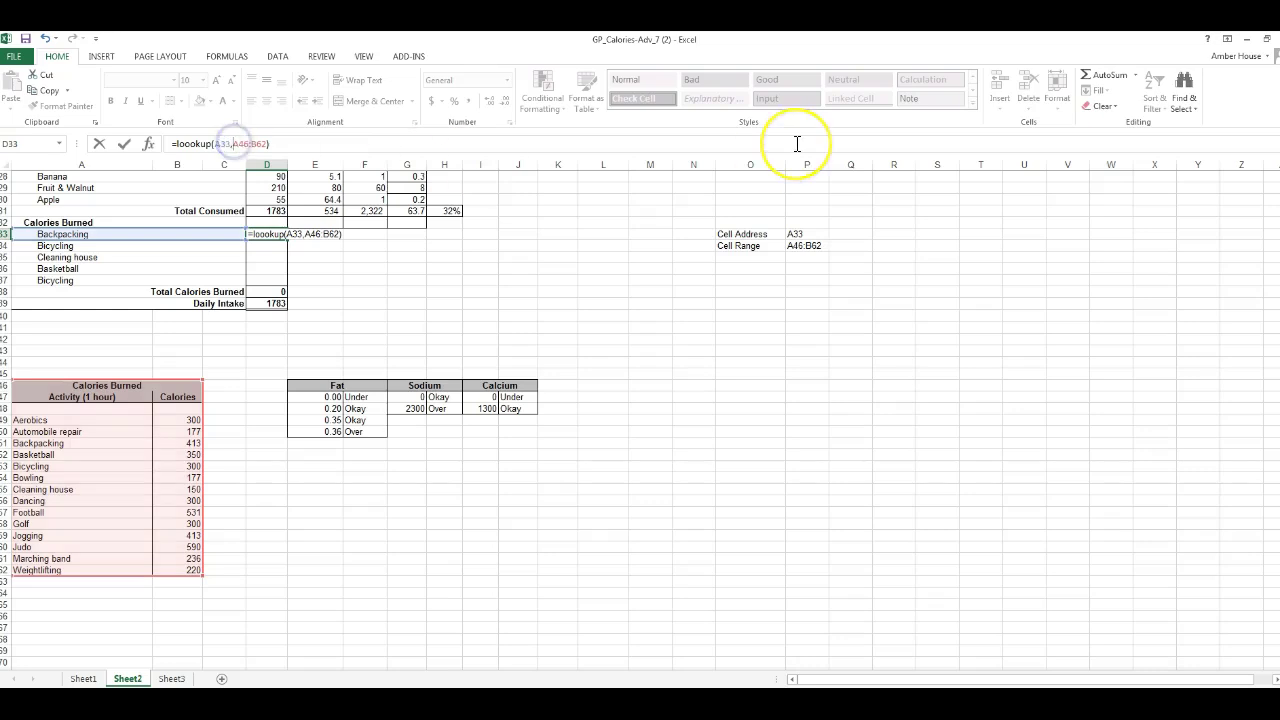
type("$")
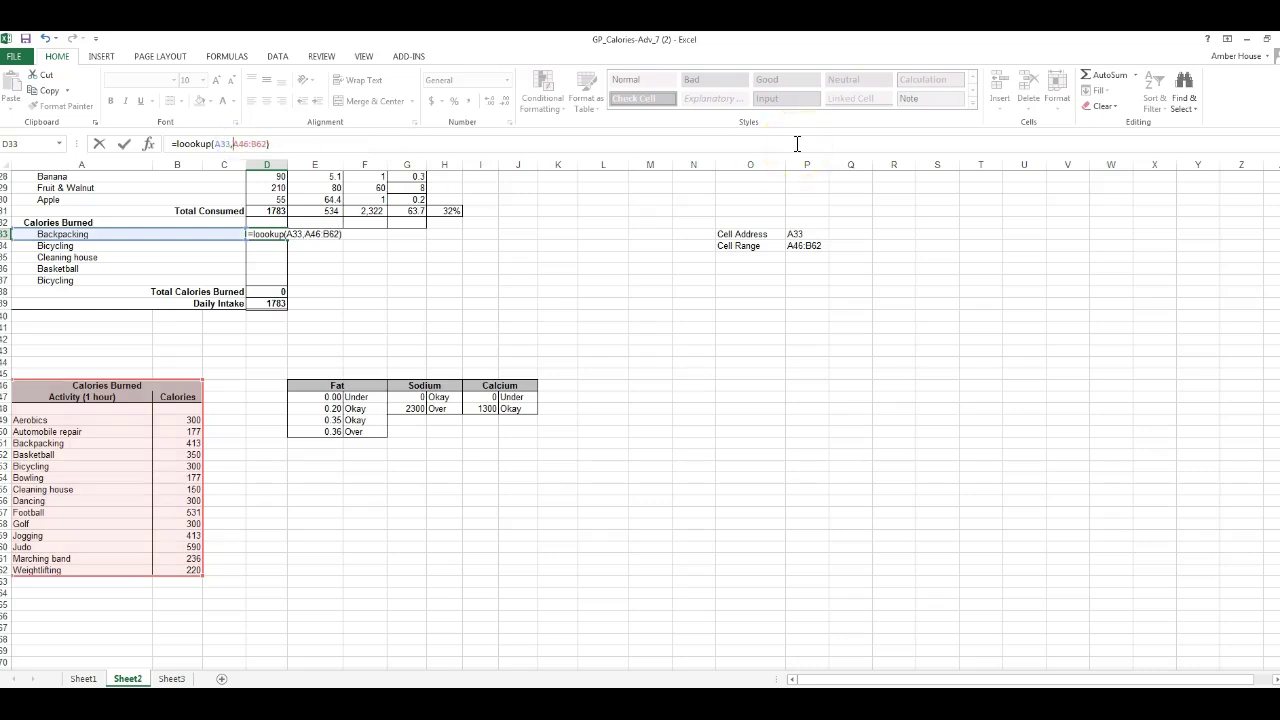
key("Return")
left_click(277, 234)
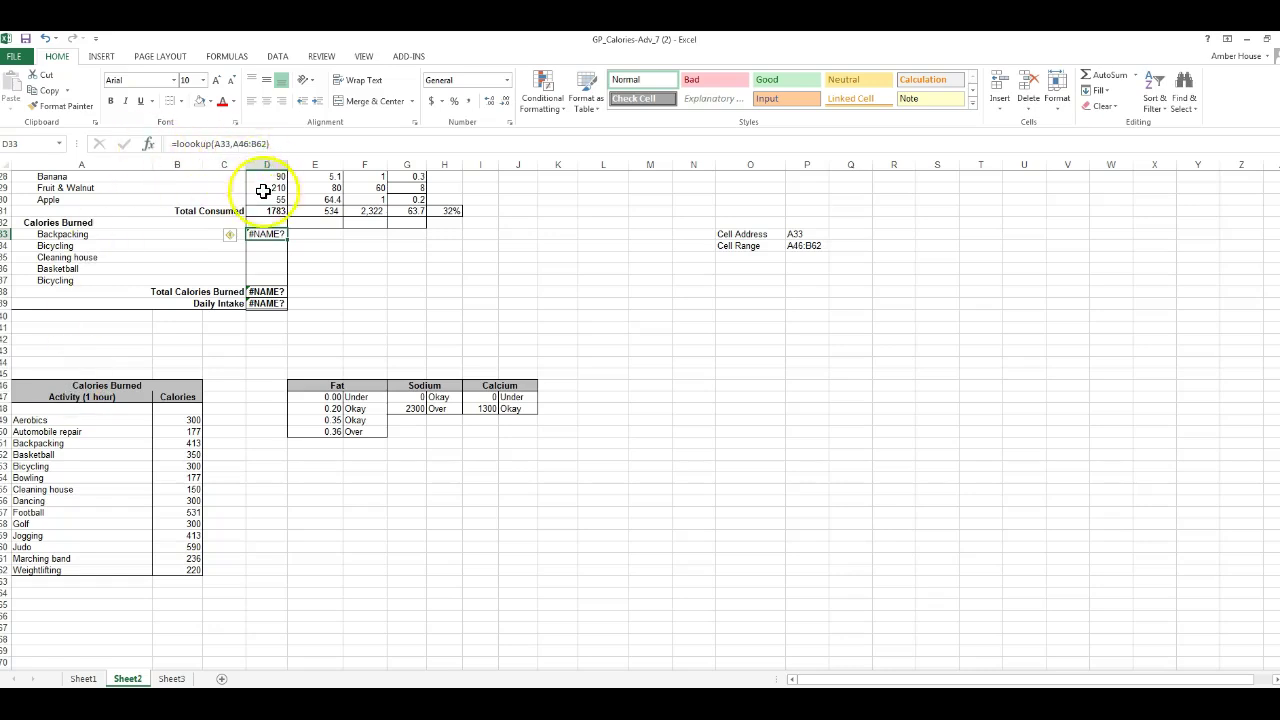
- Clear the misspelled lookup formula from Backpacking's calorie cell D33
left_click(355, 257)
left_click(271, 233)
key("Delete")
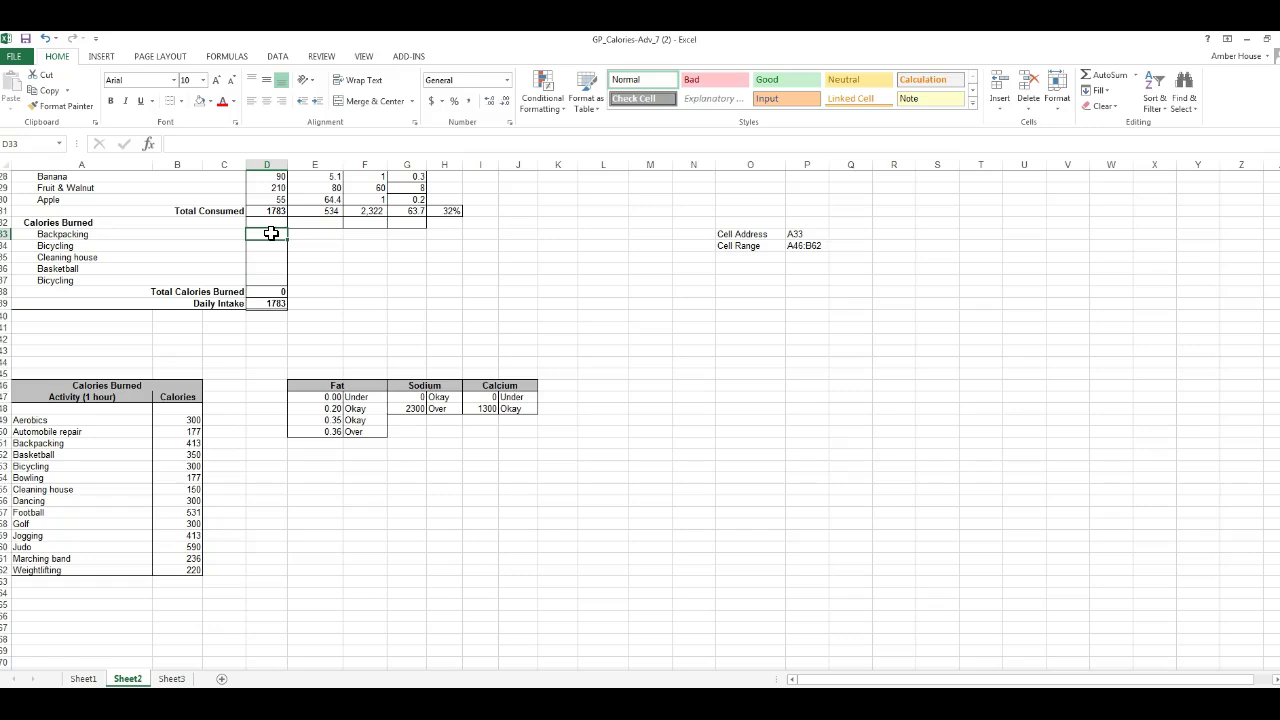
type("=look")
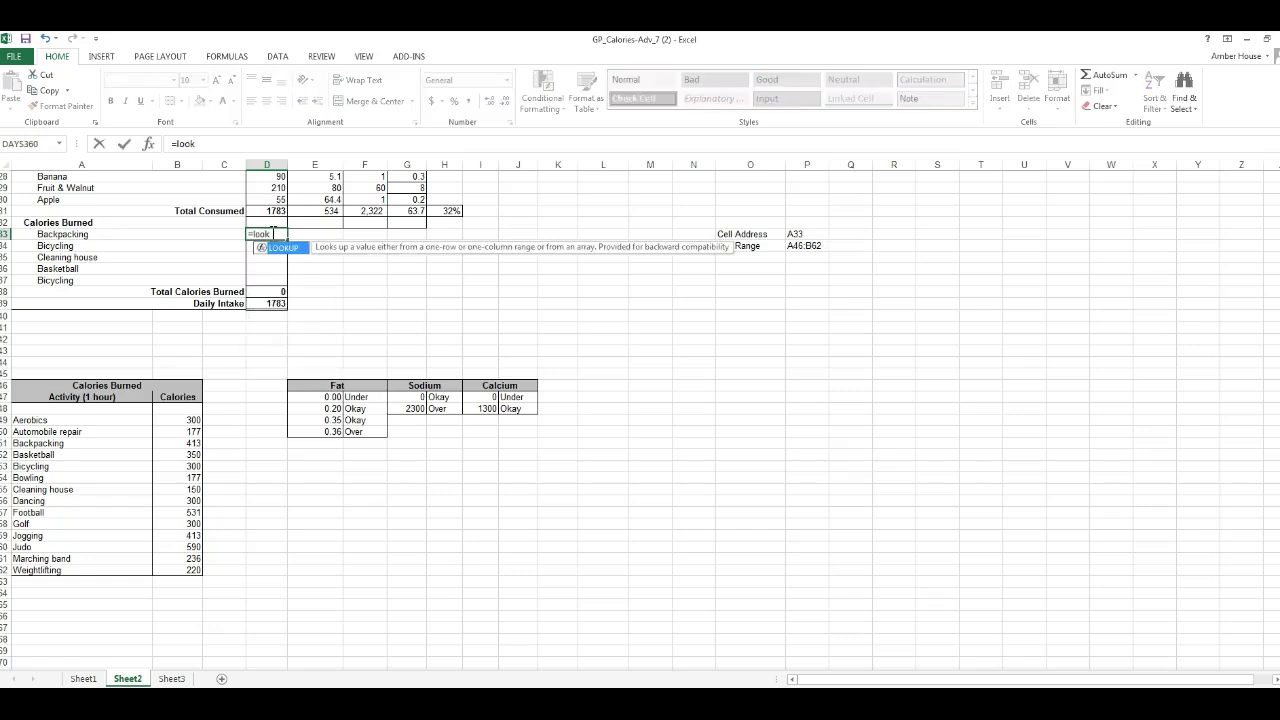
key("Return")
left_click(243, 137)
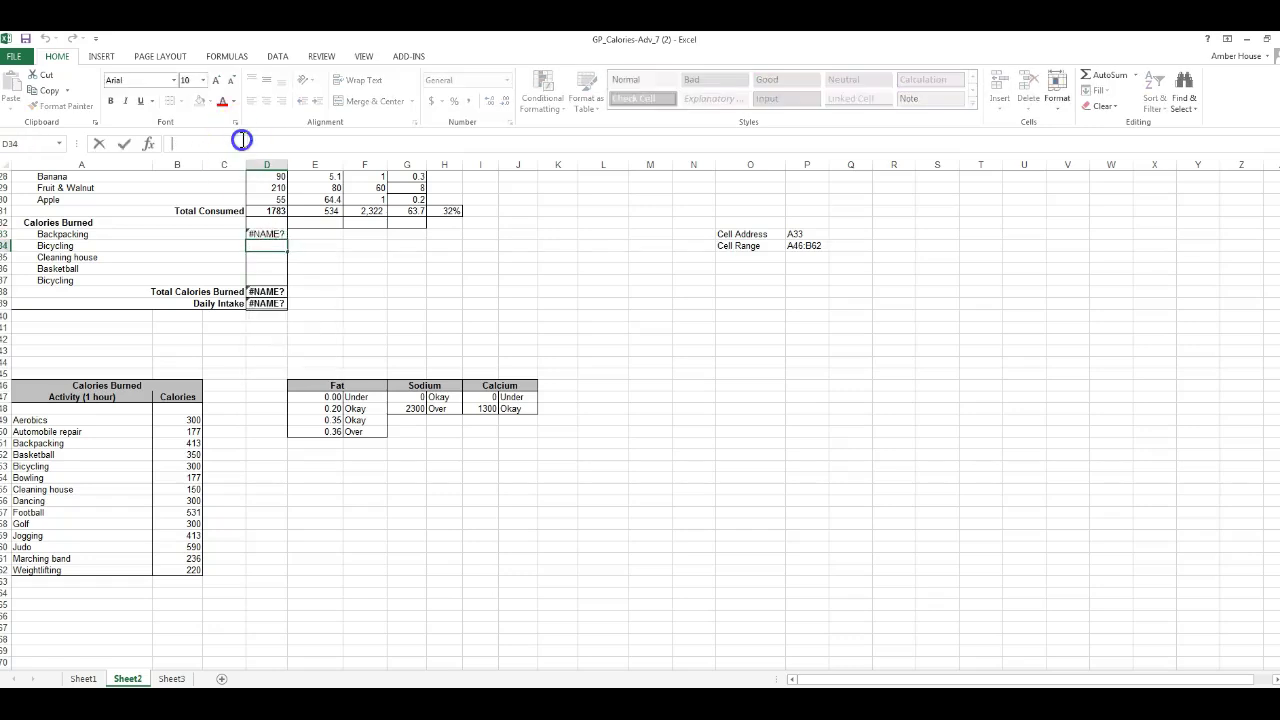
left_click(247, 233)
key("Delete")
- Enter the formula =LOOKUP(A33,A46:B62) in D33 to retrieve Backpacking's calories
type("=")
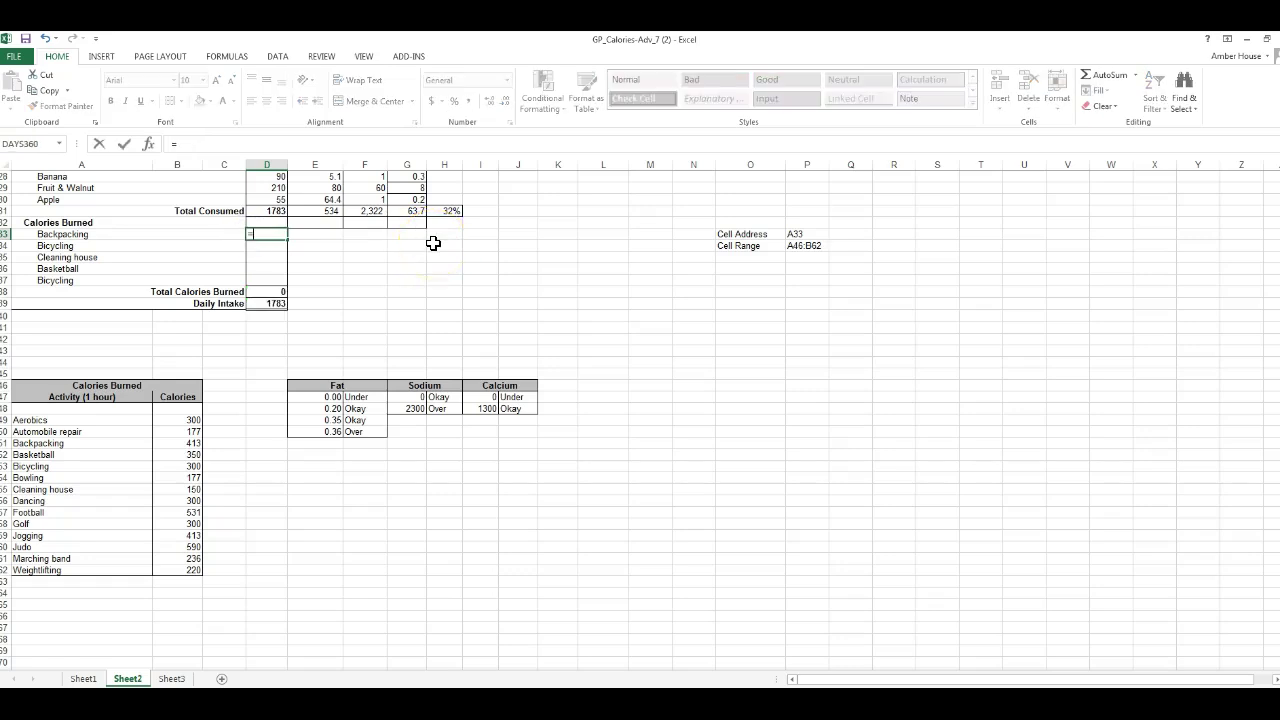
type("lookup")
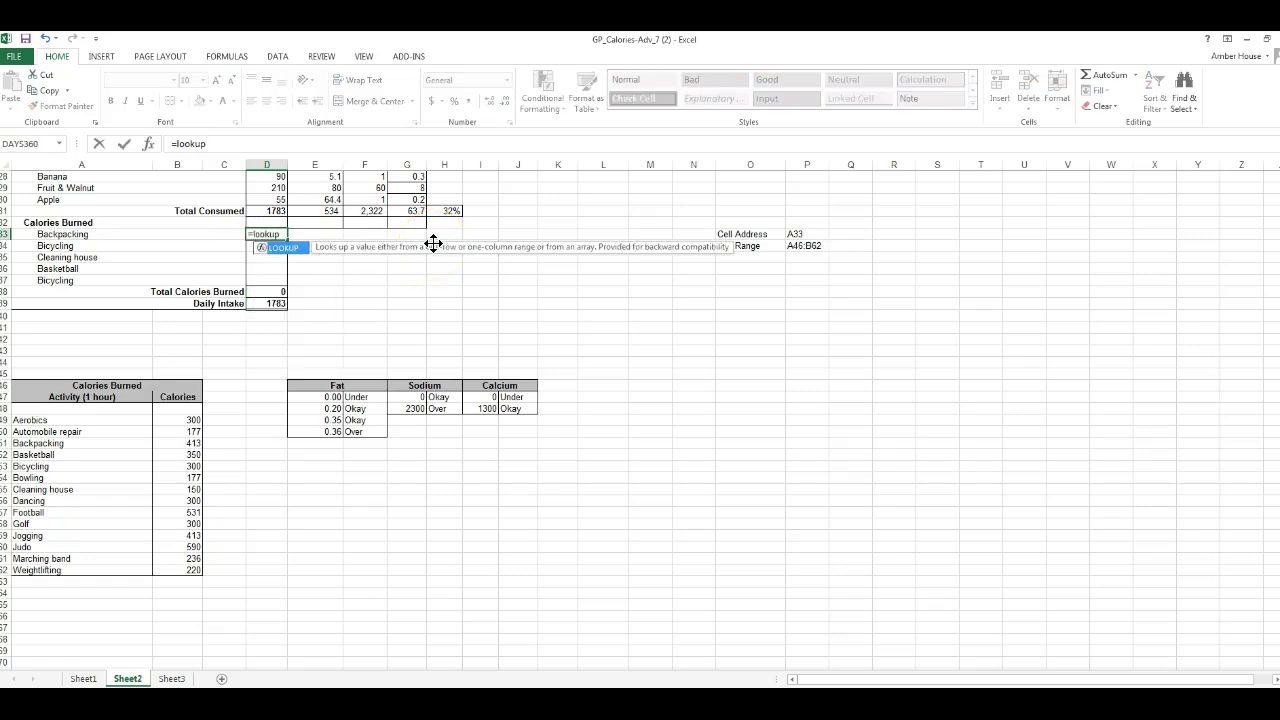
type("(A3")
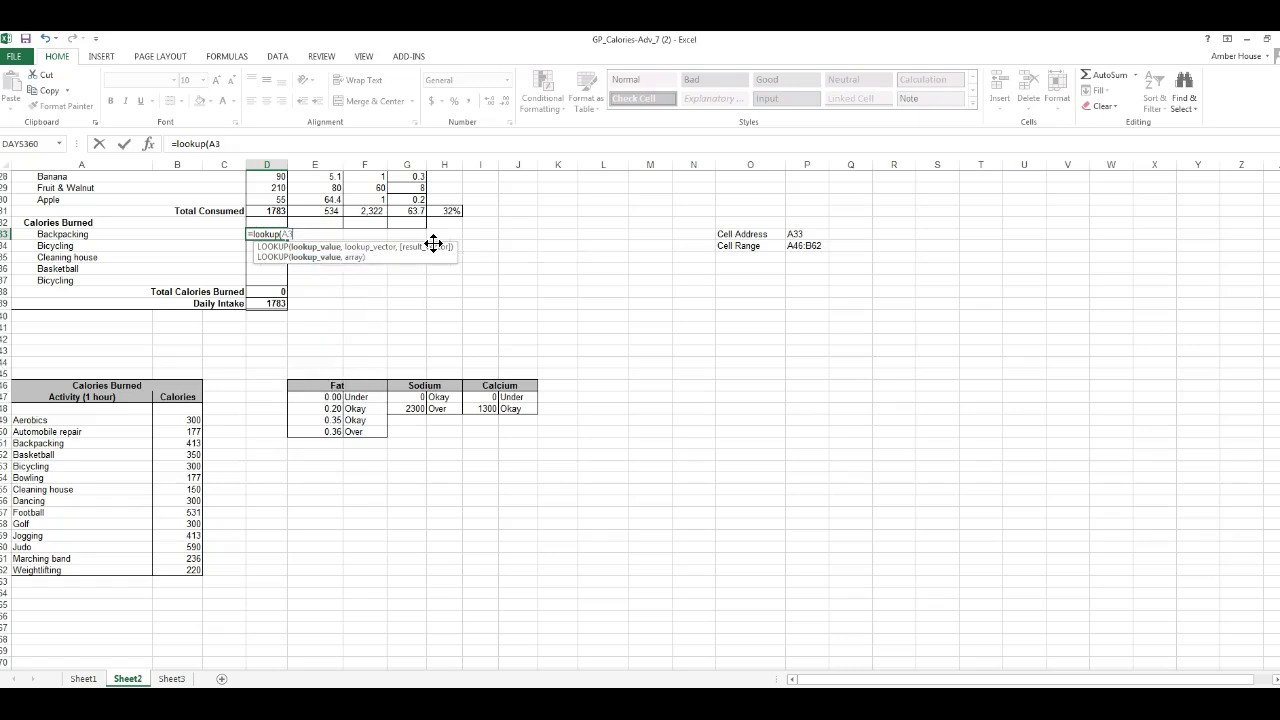
type("3,")
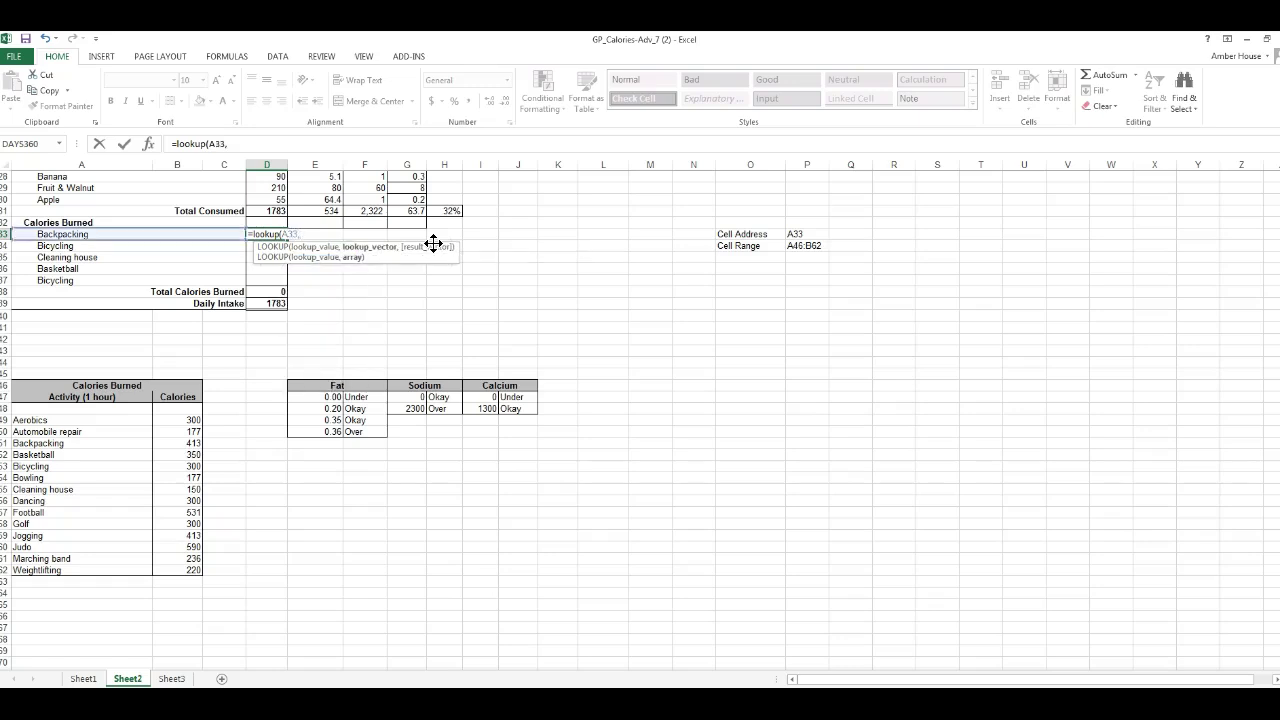
type("A46")
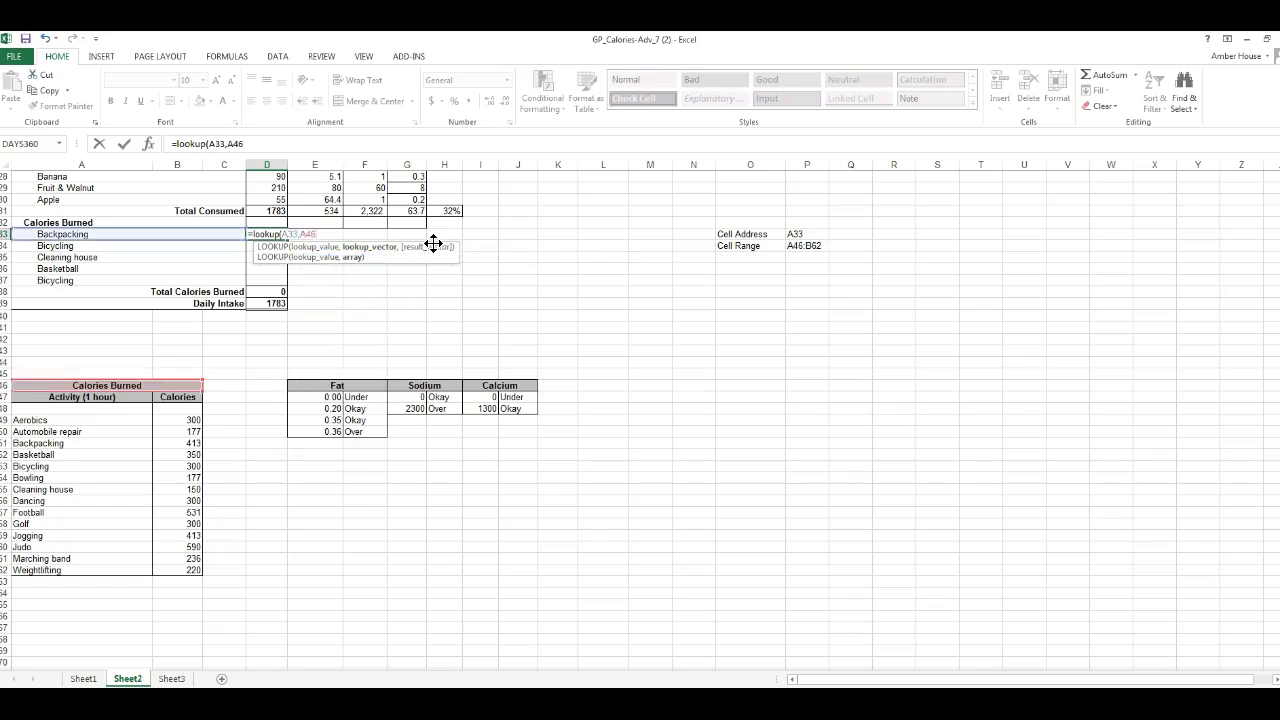
type(":B62")
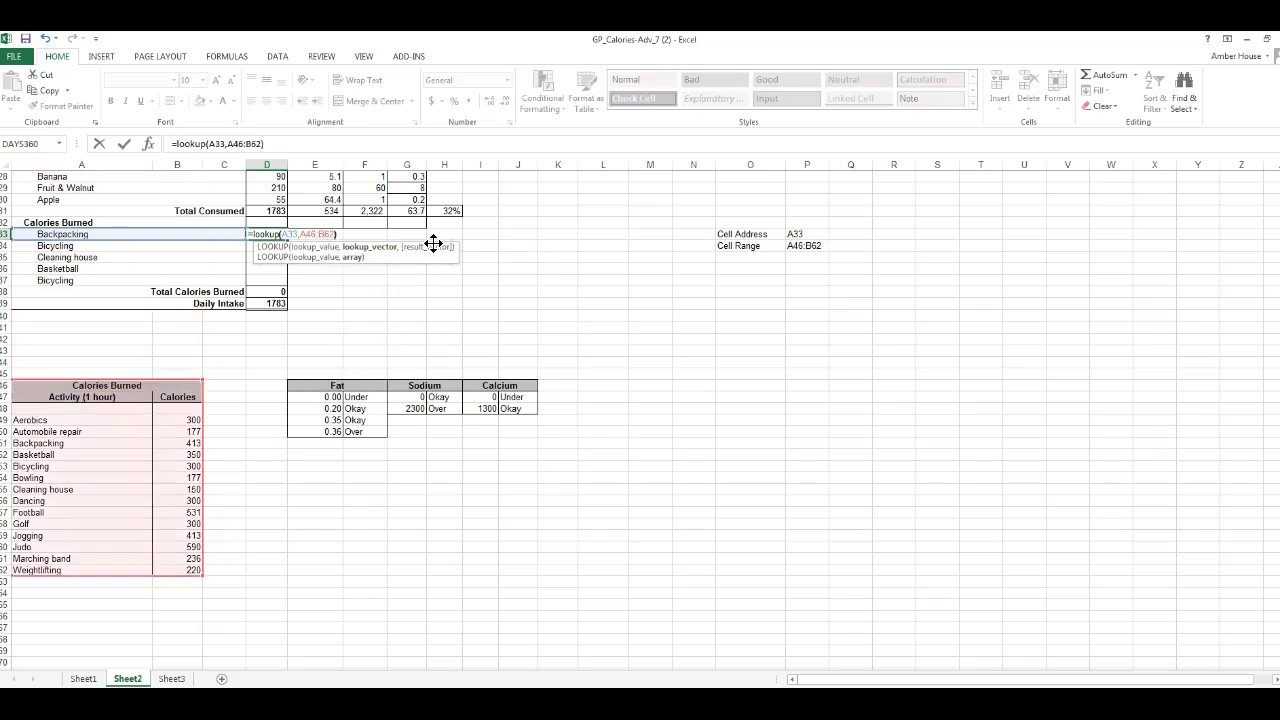
key("Return")
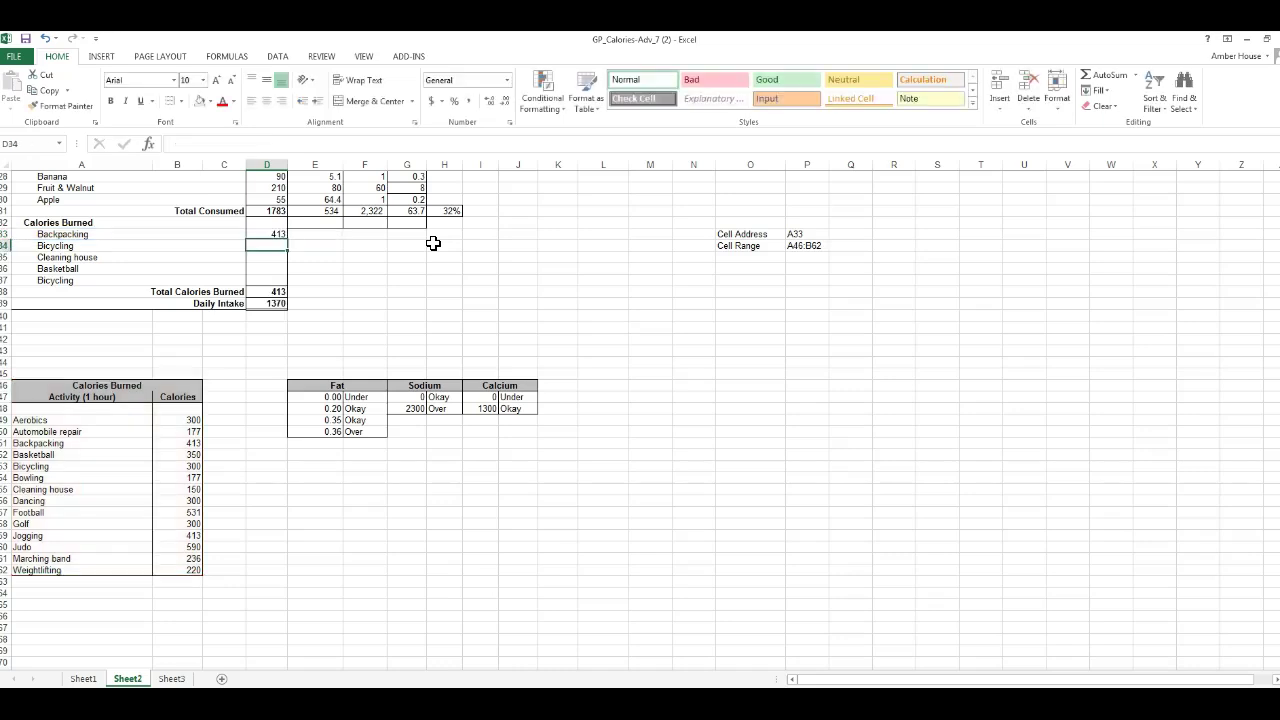
- Review Backpacking's LOOKUP formula in D33 with the sheet's formulas displayed, and return to the normal value view
key("Up")
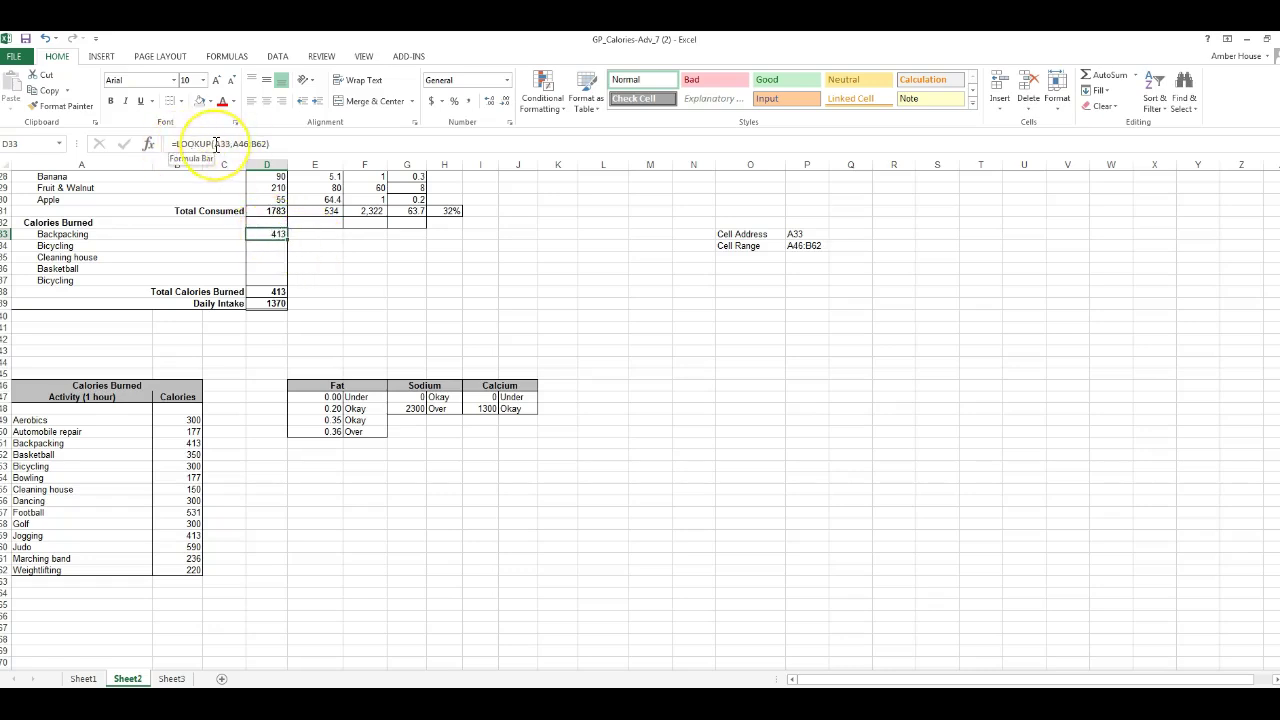
key("ctrl+grave")
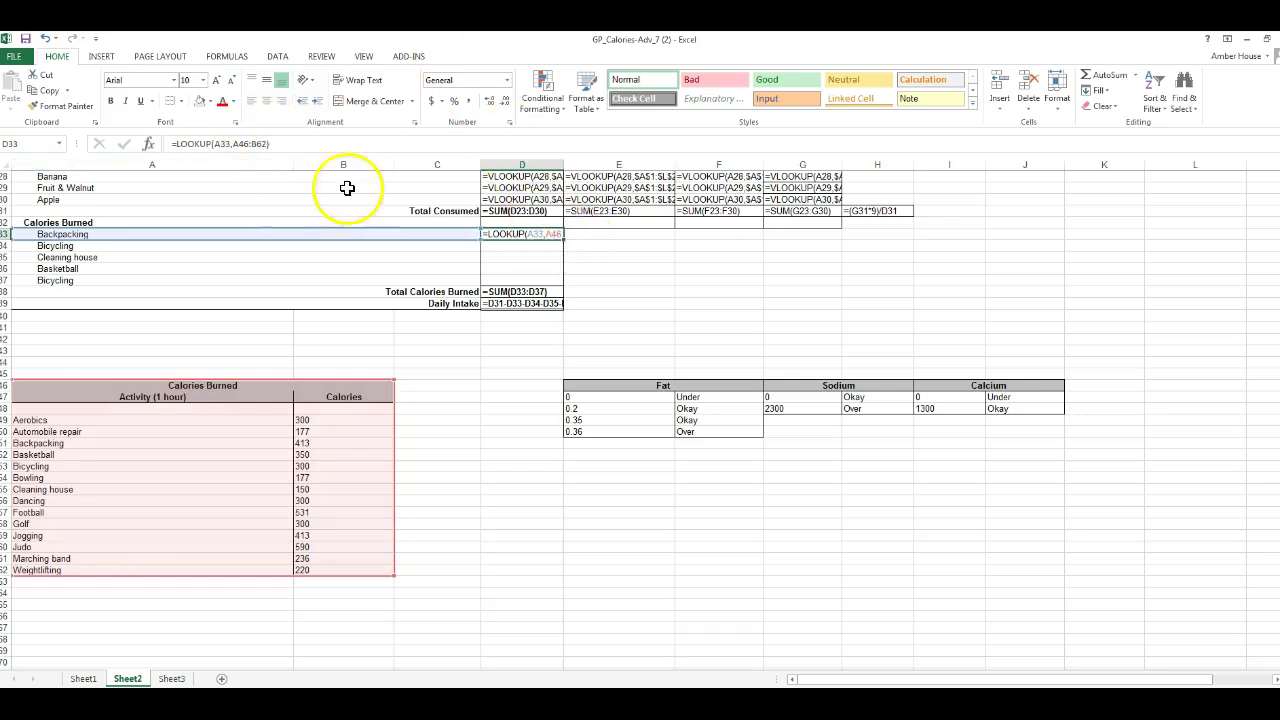
key("ctrl+grave")
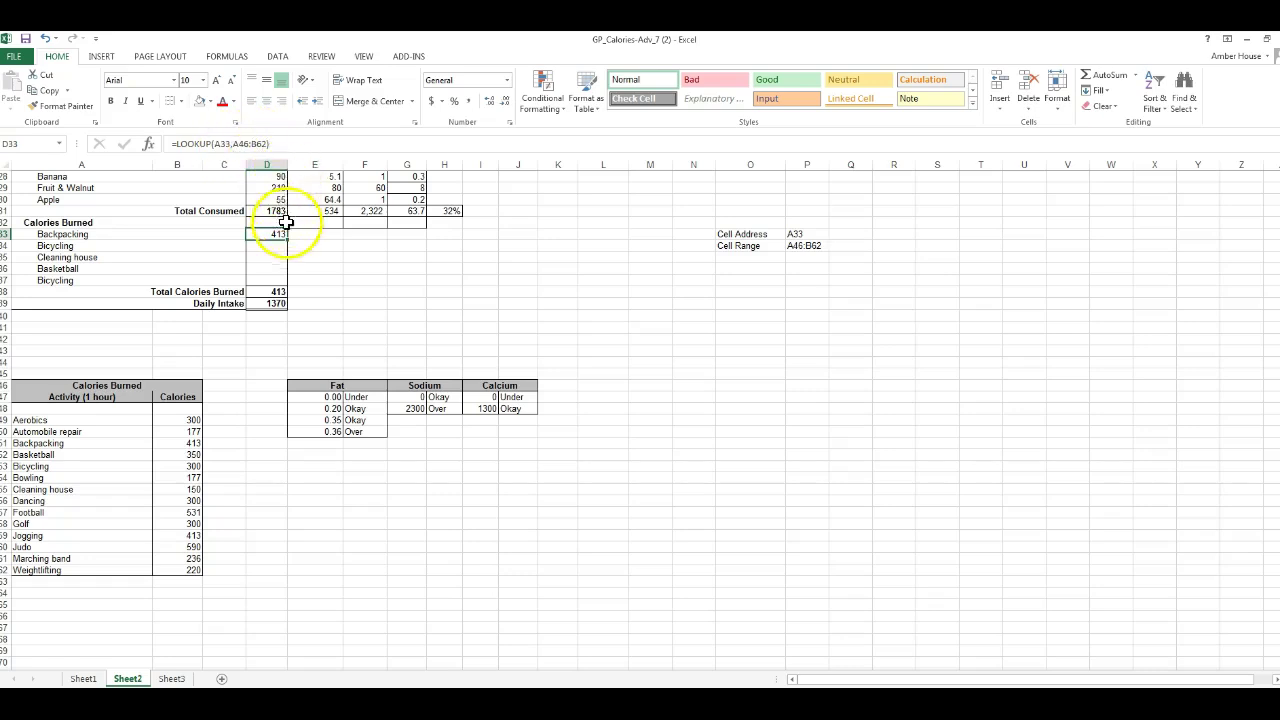
- Enter the formula =LOOKUP(A34,A46:B62) in D34 to retrieve the calories for the first Bicycling entry
left_click(270, 248)
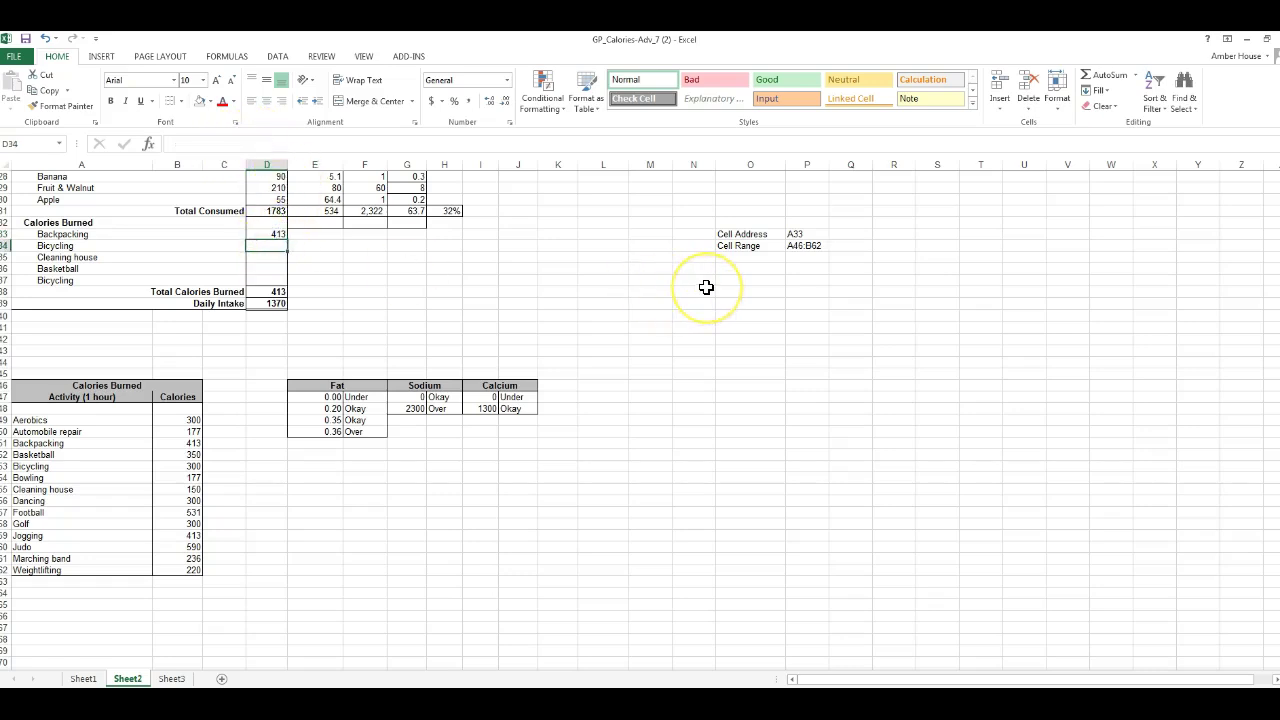
type("=loo")
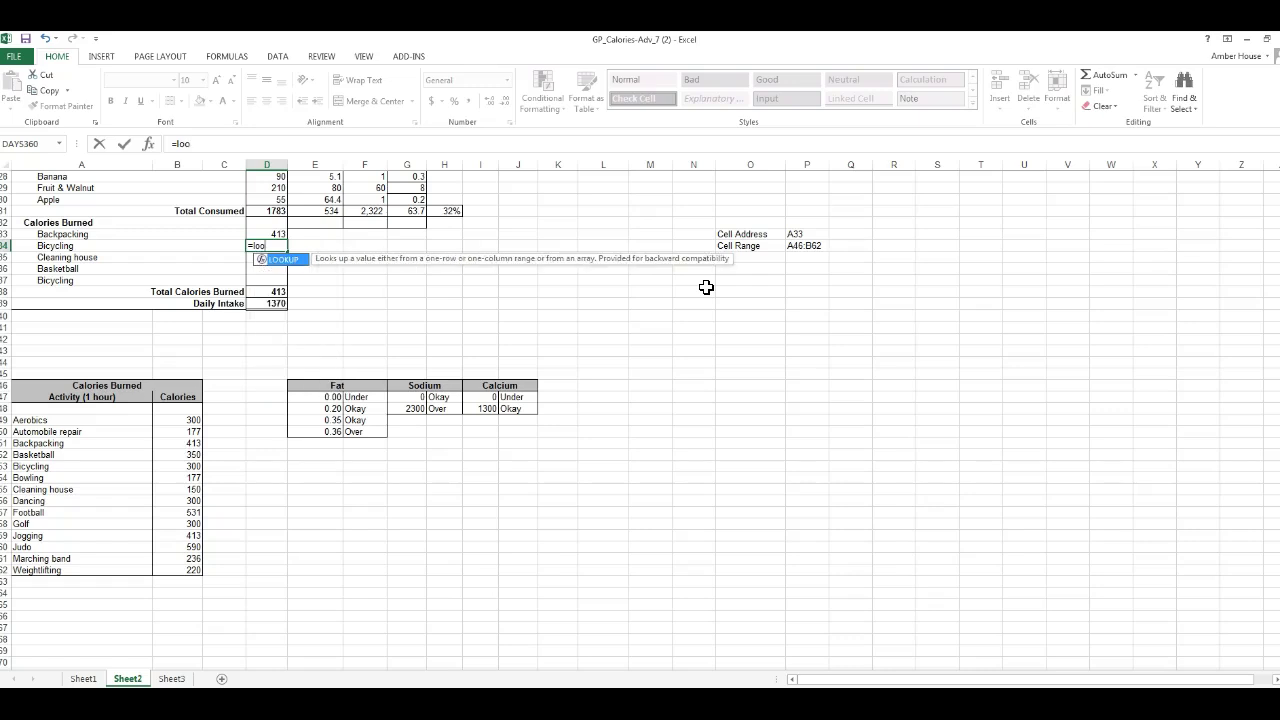
type("kup(")
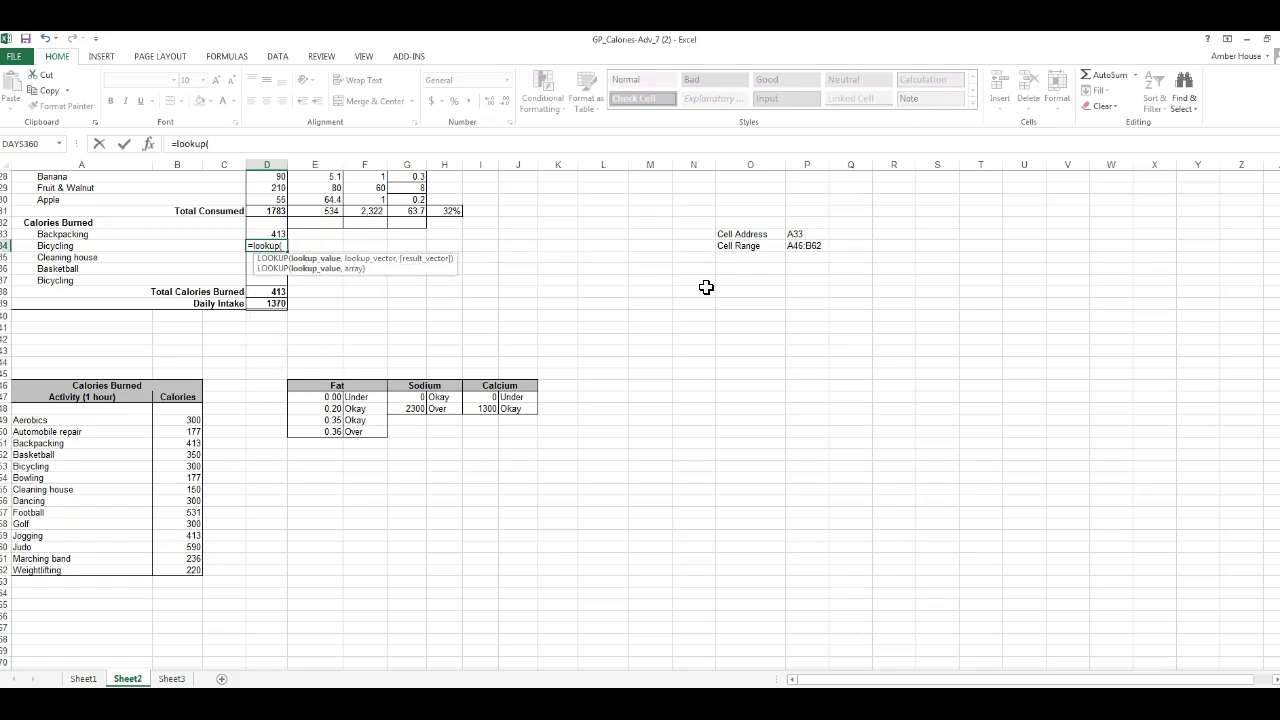
left_click(106, 245)
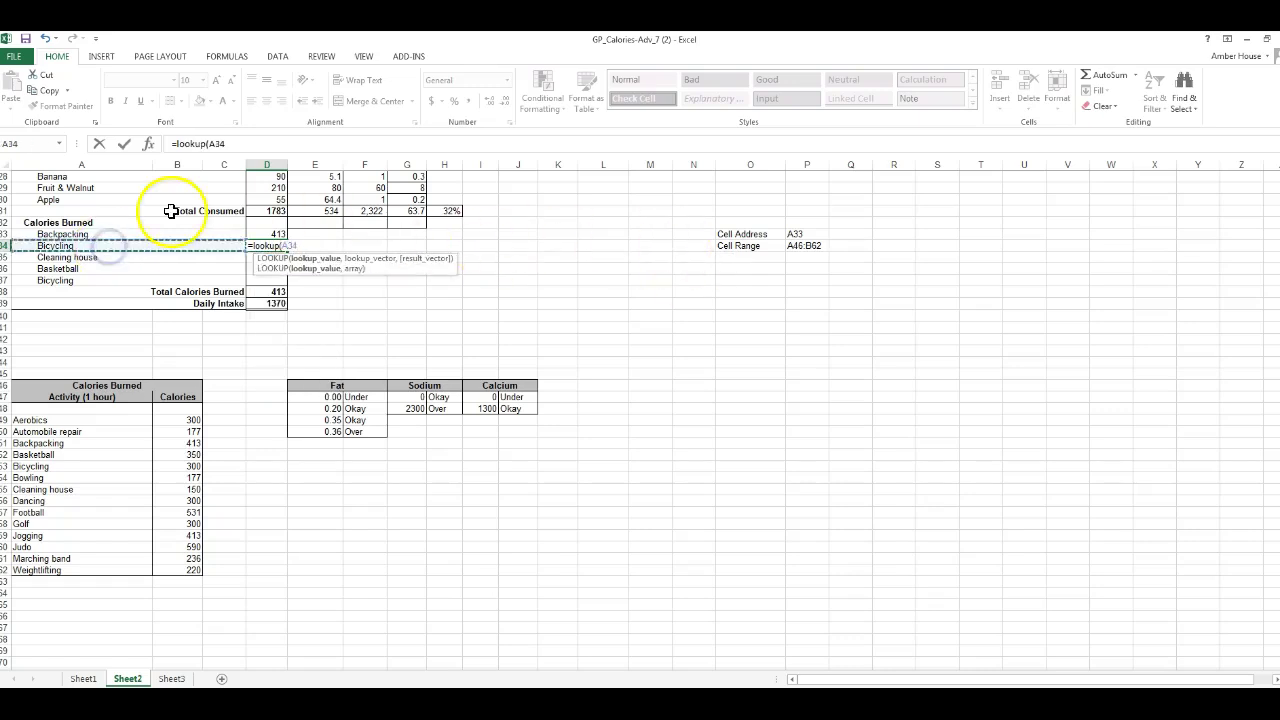
type(",")
left_click_drag(70, 386, 70, 570)
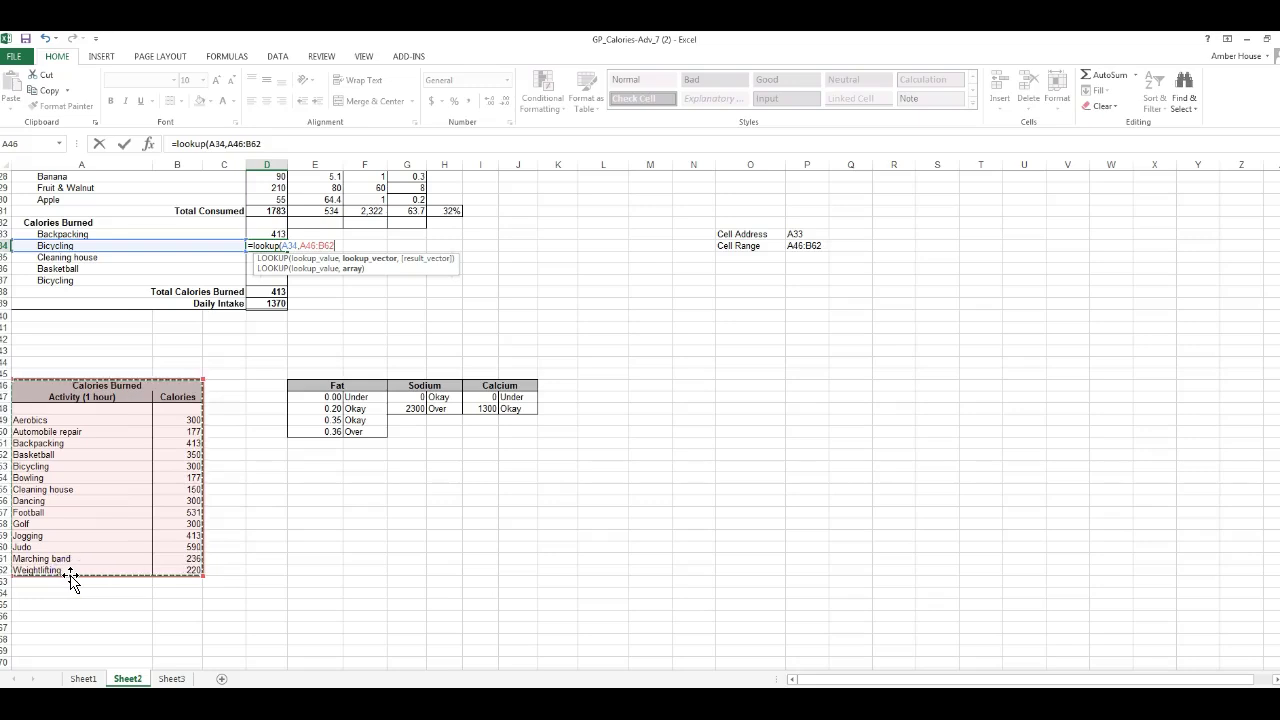
key("Return")
left_click(72, 562)
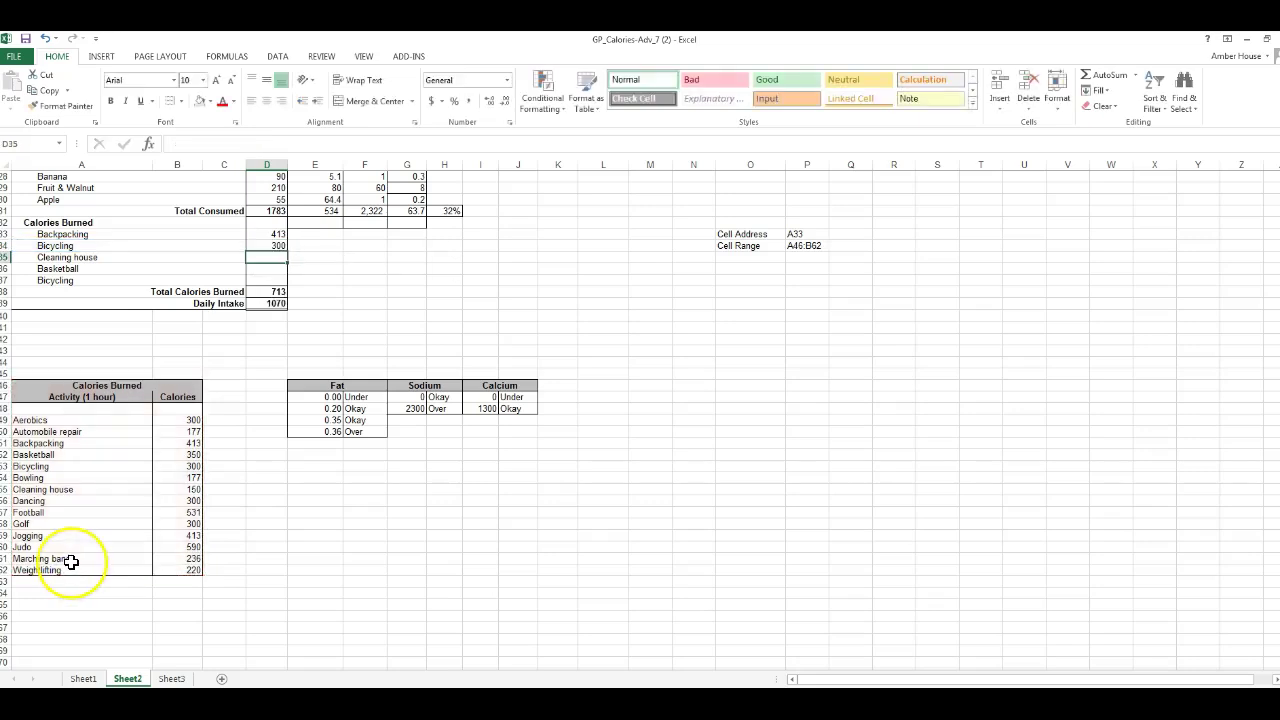
- Enter the formula =LOOKUP(A35,A46:B62) in D35 to retrieve the calories for Cleaning house
type("=")
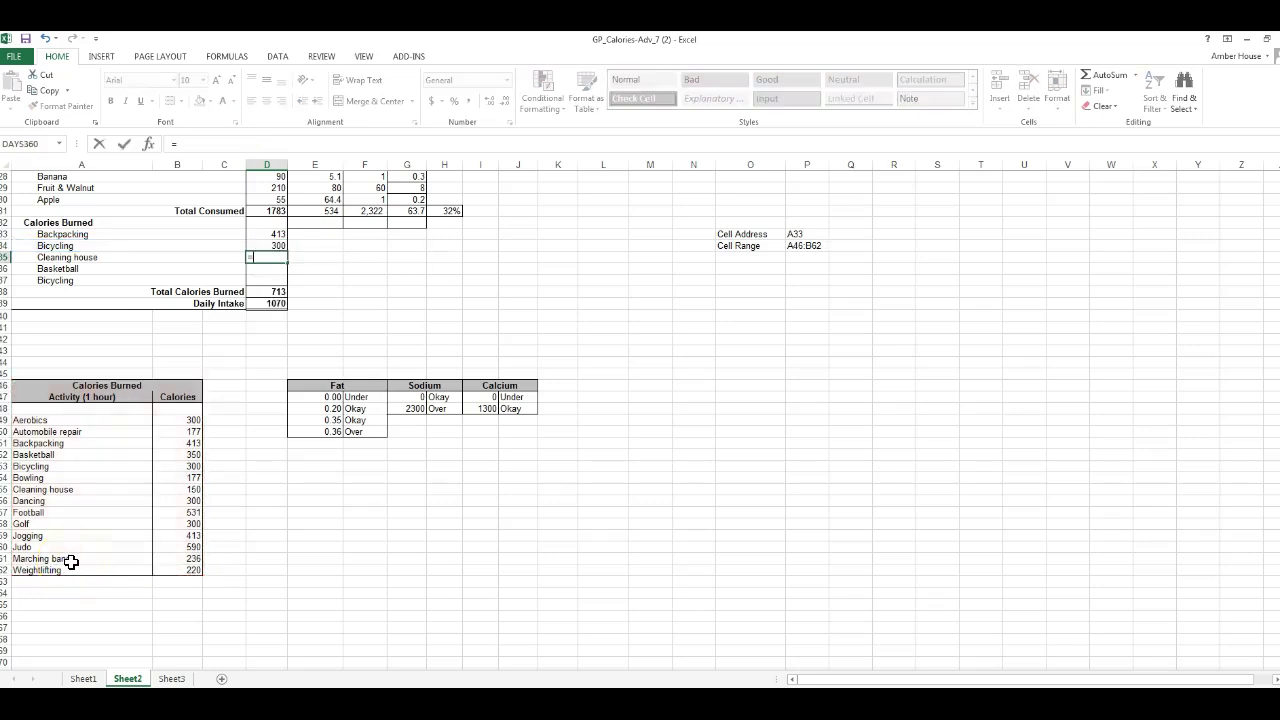
type("lookup")
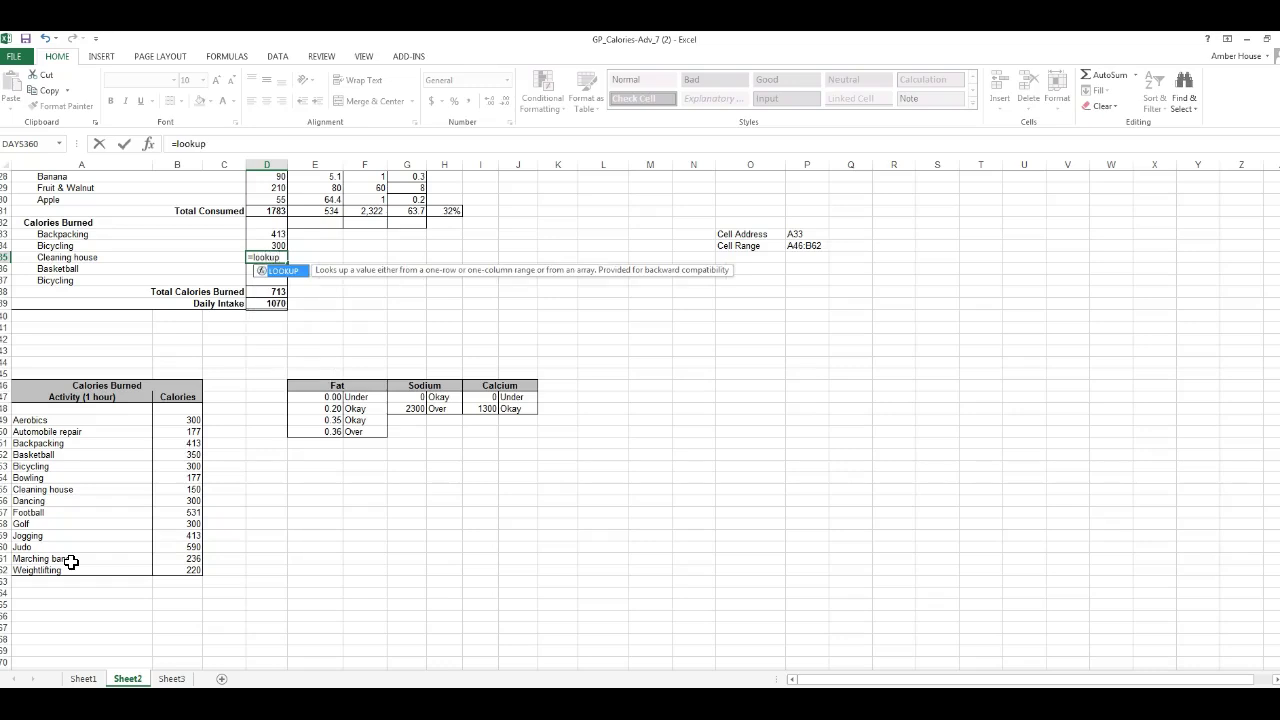
type("(")
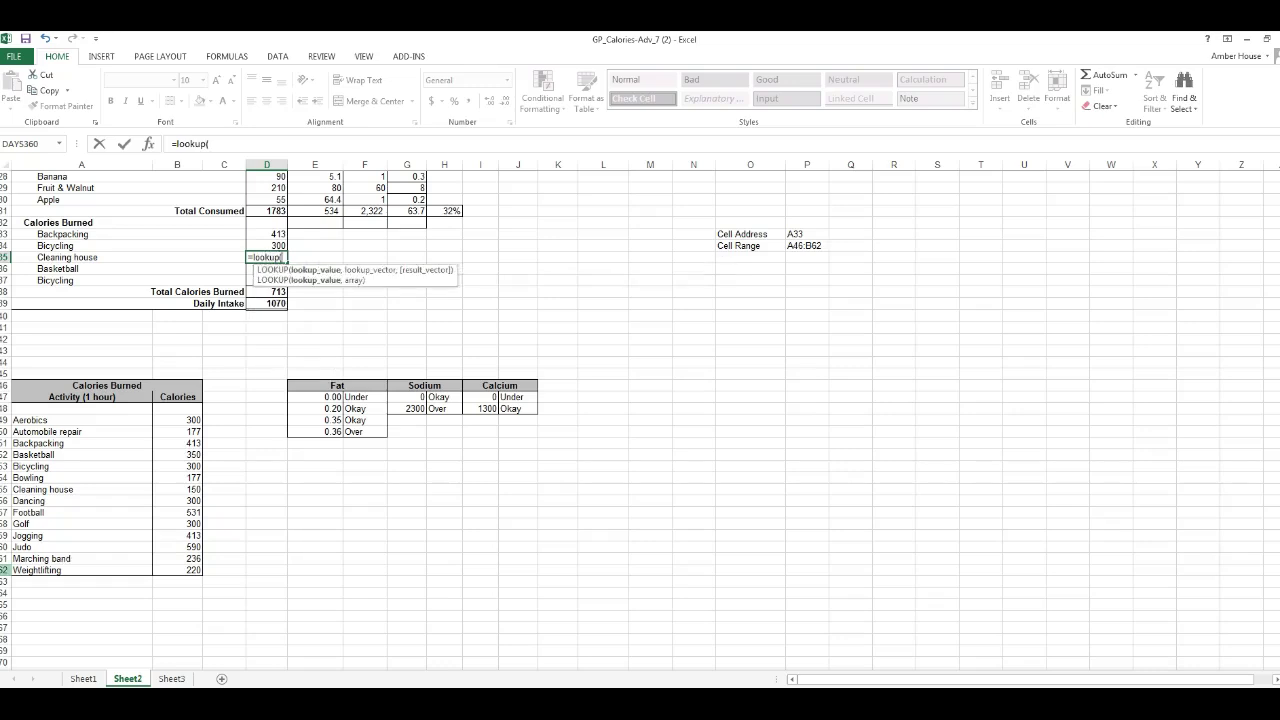
left_click(53, 258)
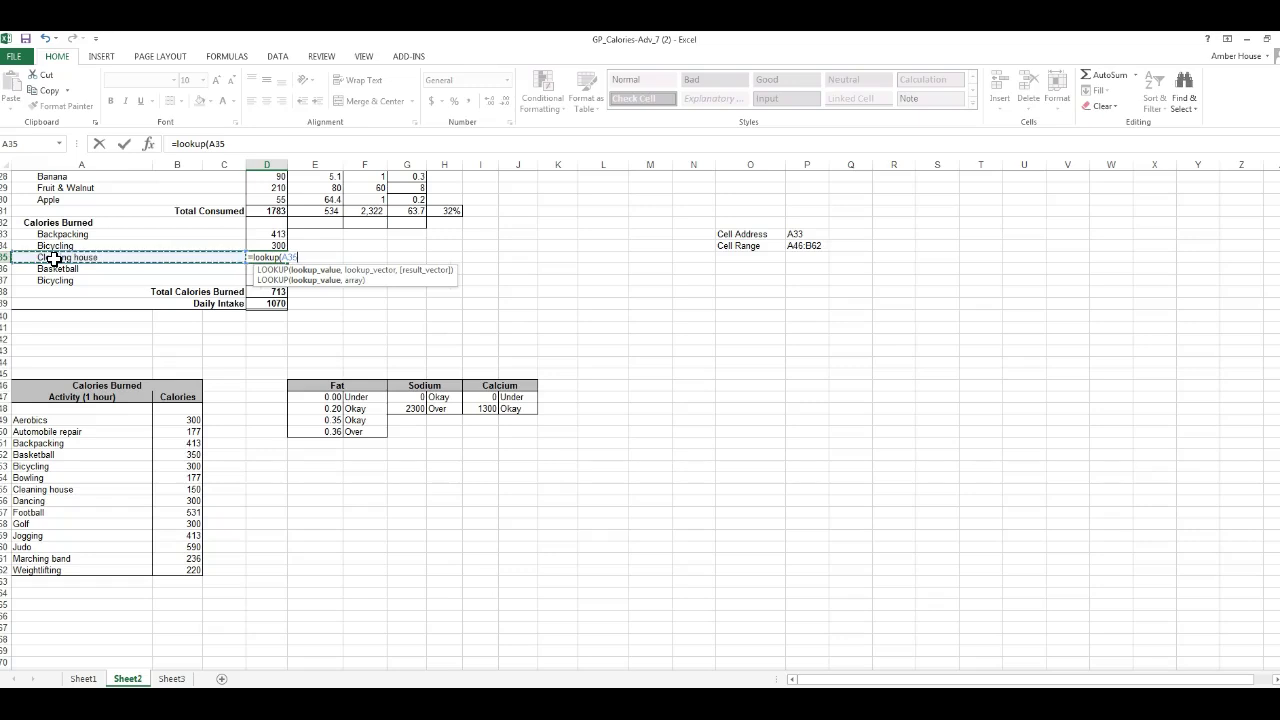
type(",")
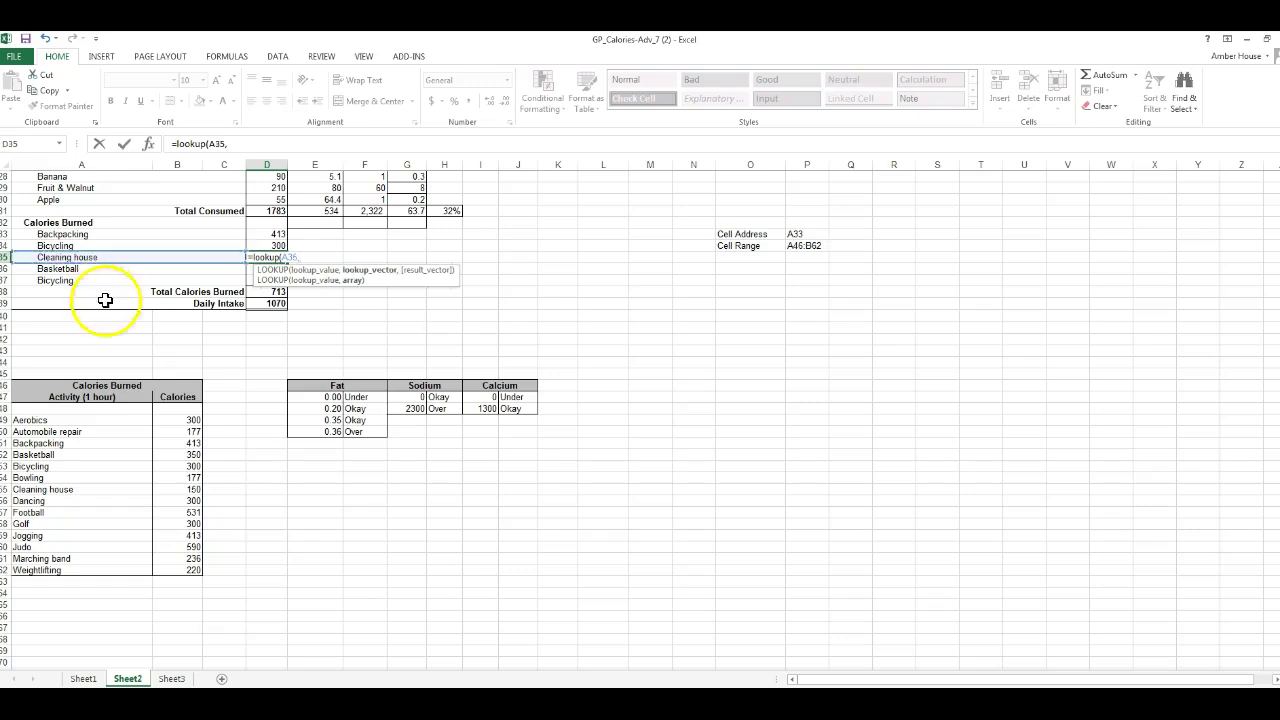
left_click_drag(101, 384, 104, 571)
type(")")
key("Return")
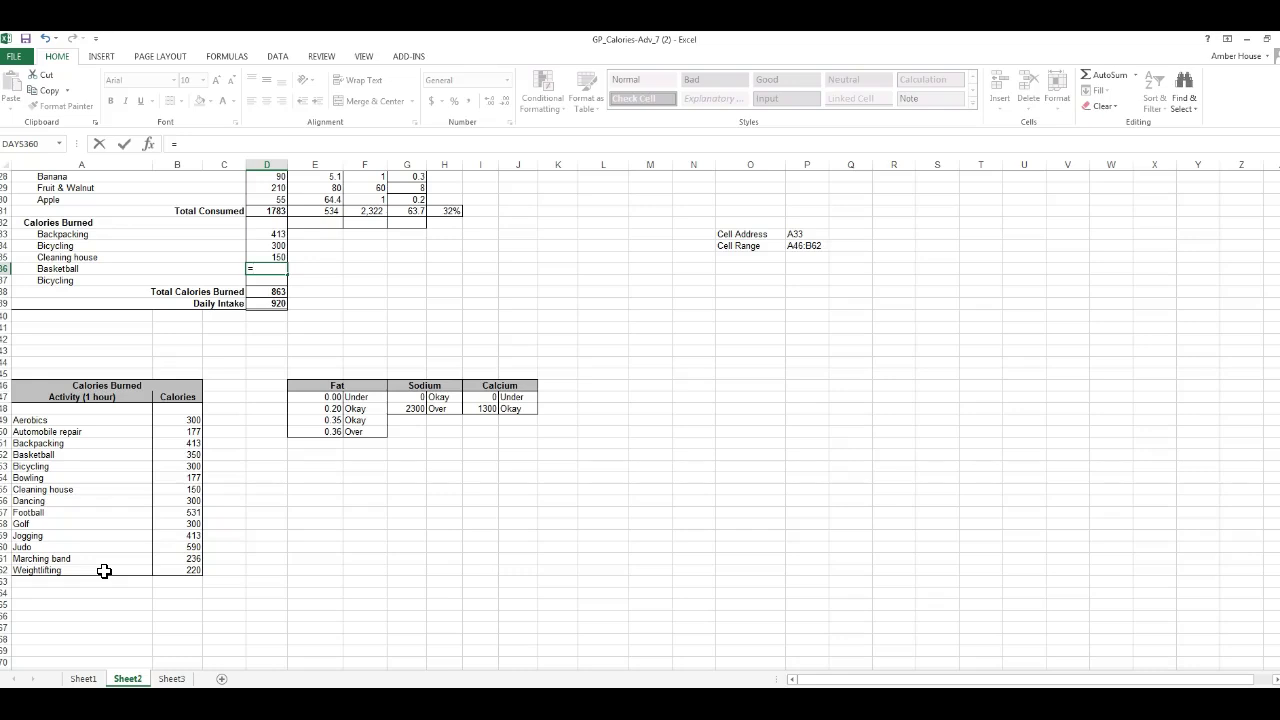
- Enter the formula =LOOKUP(A36,A46:B62) in D36 to retrieve Basketball's calories
type("lookup")
key("BackSpace")
type("up(")
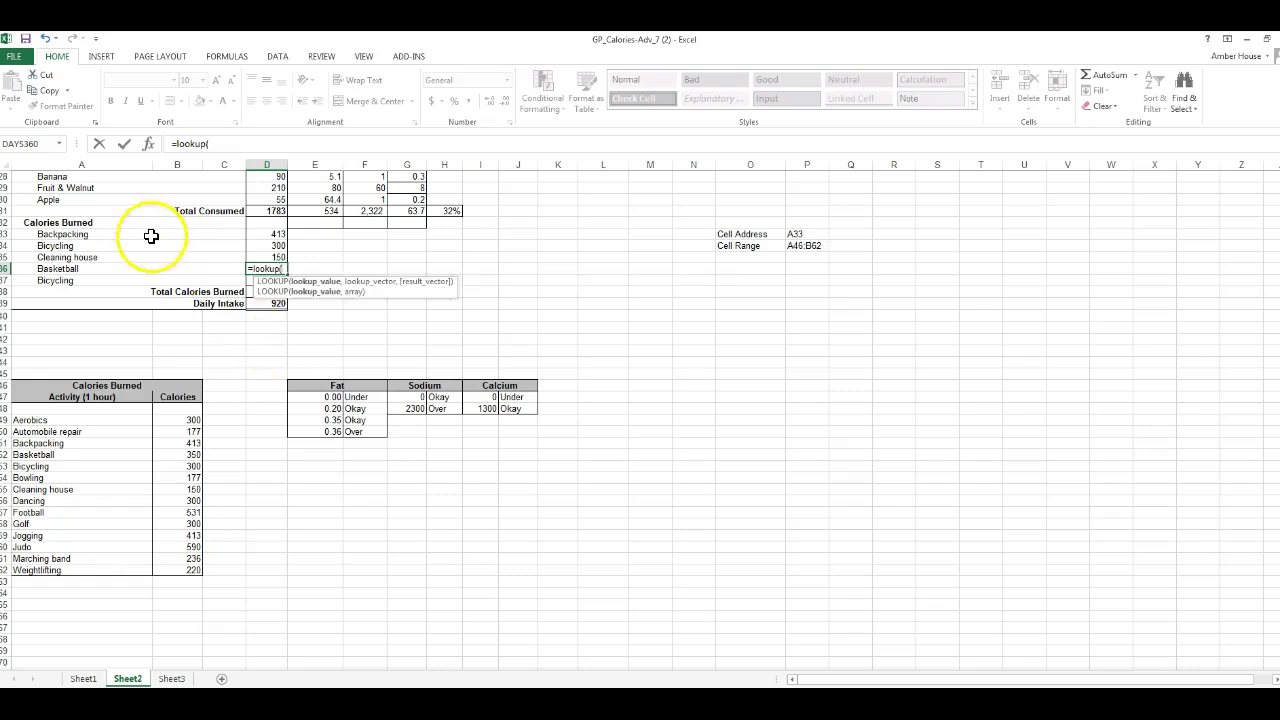
left_click(141, 266)
type(",")
mouse_move(94, 385)
left_mouse_down()
mouse_move(77, 447)
mouse_move(90, 570)
left_mouse_up()
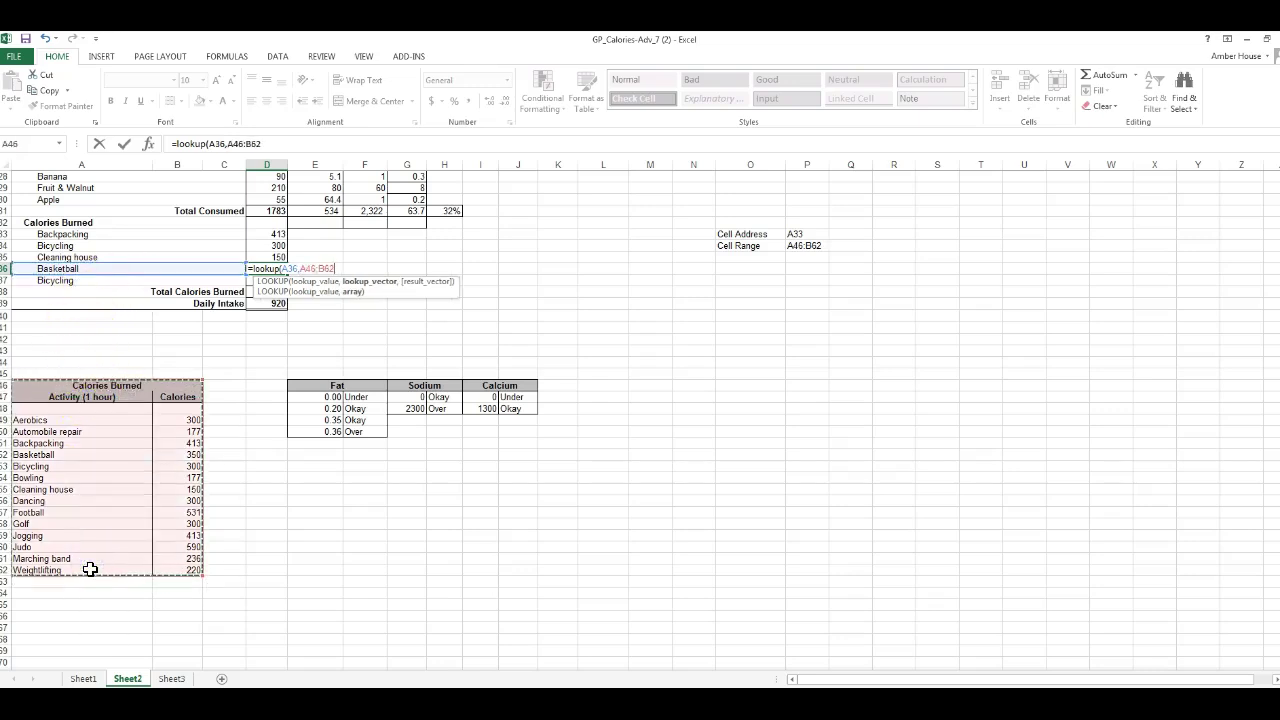
key("Return")
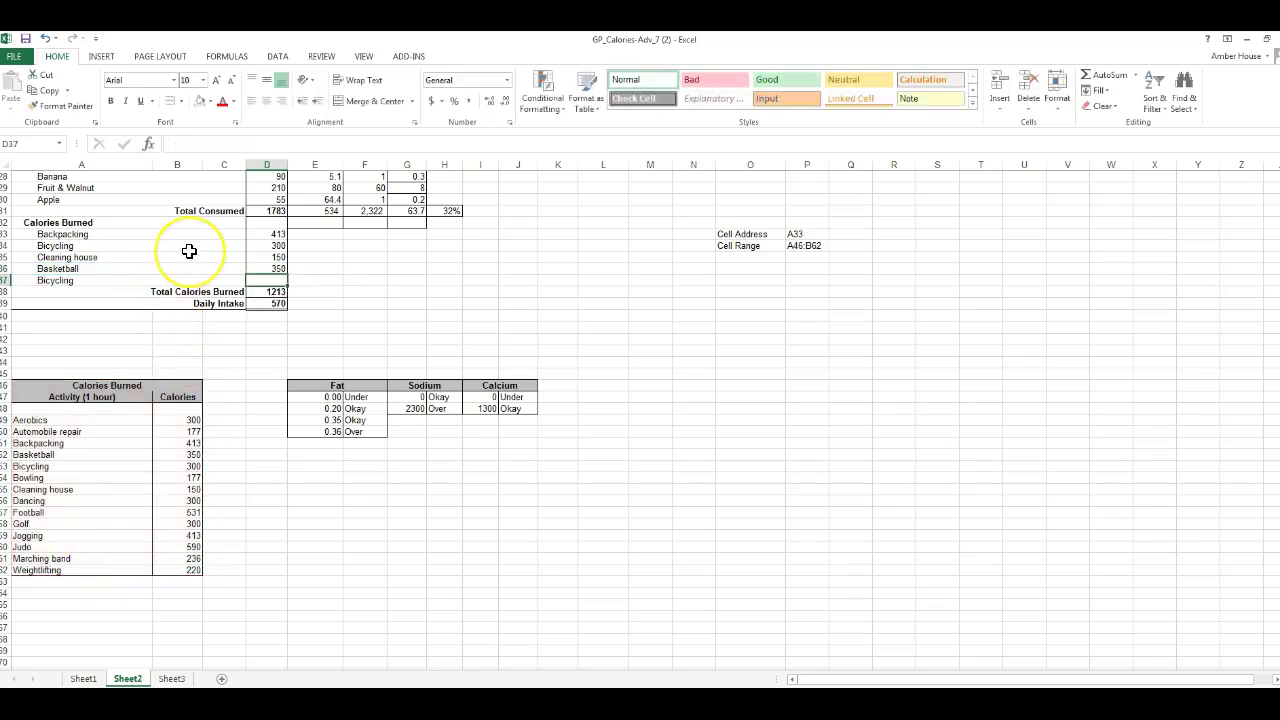
- Enter the formula =LOOKUP(A37,A46:B62) in D37 to retrieve the calories for the second Bicycling entry
type("=loo")
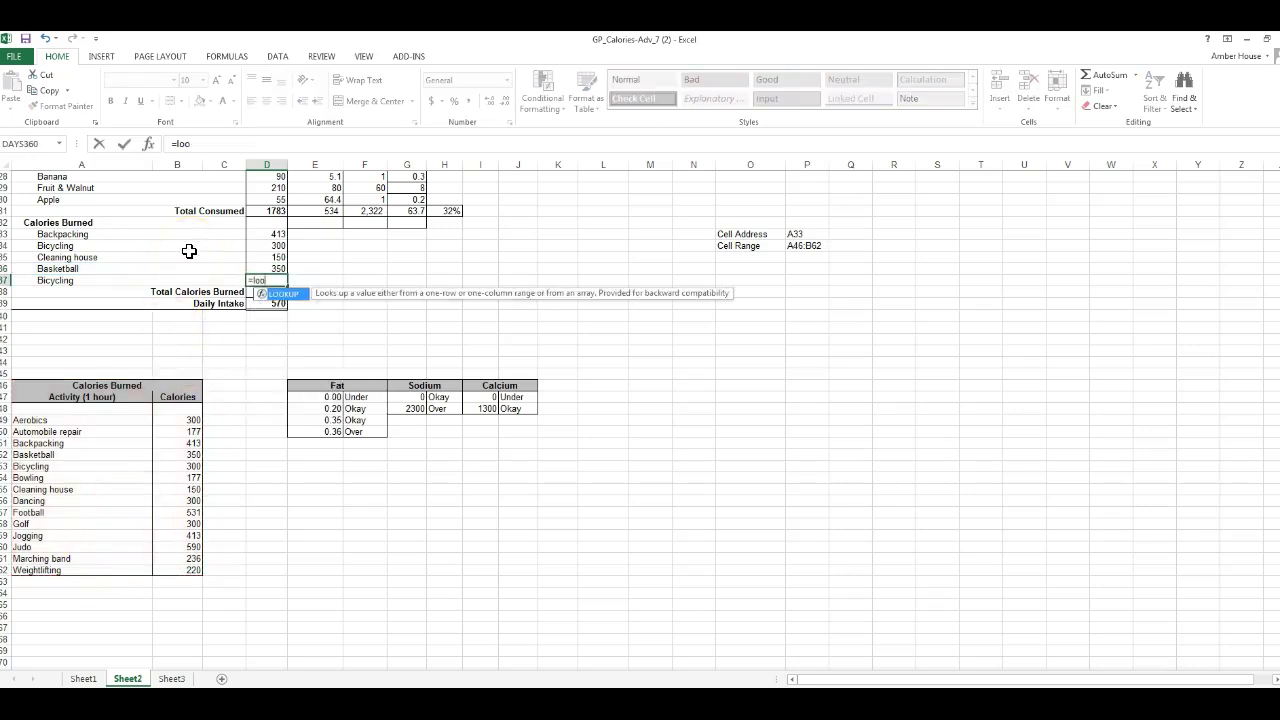
type("kup(")
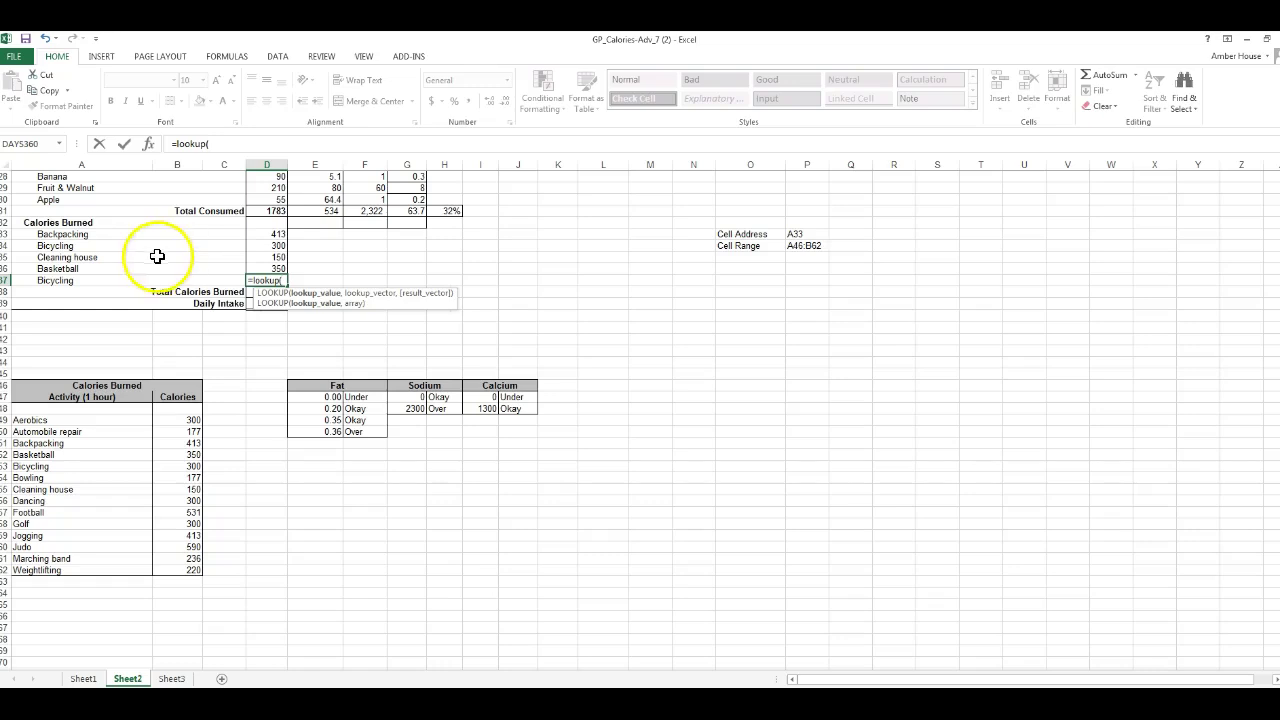
left_click(163, 280)
type(",")
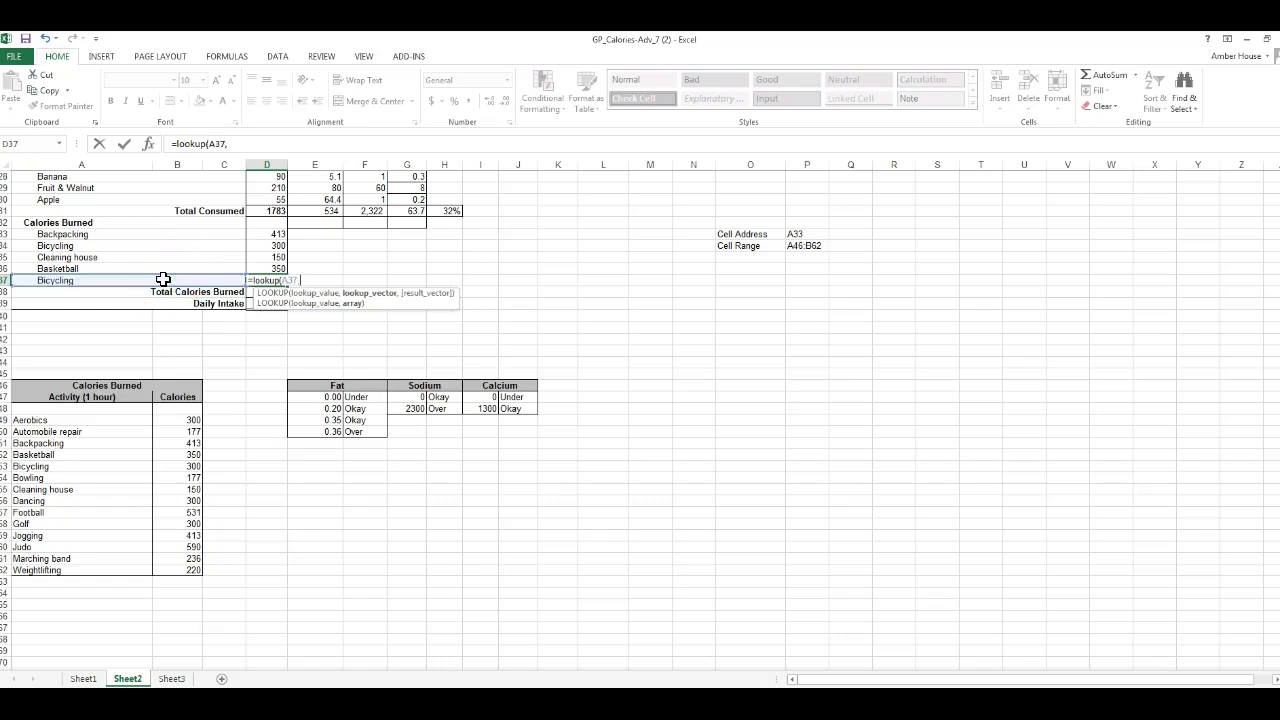
left_click_drag(79, 385, 97, 566)
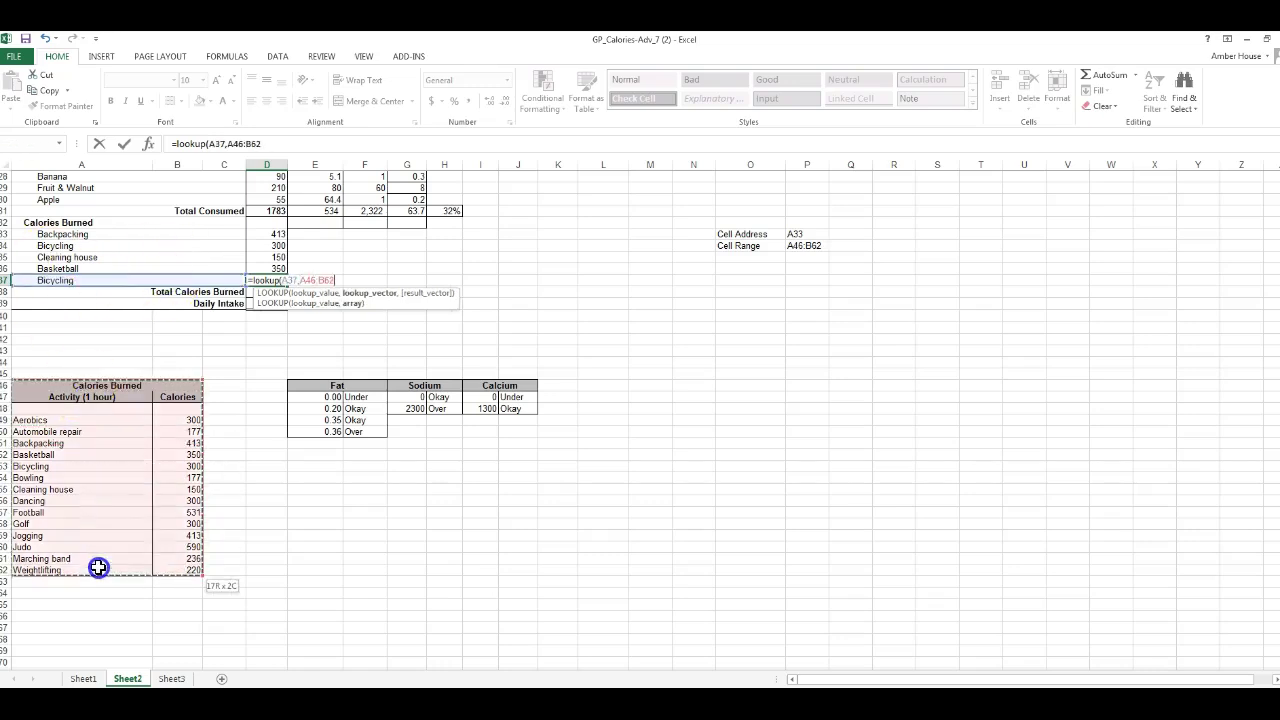
type(")")
key("Return")
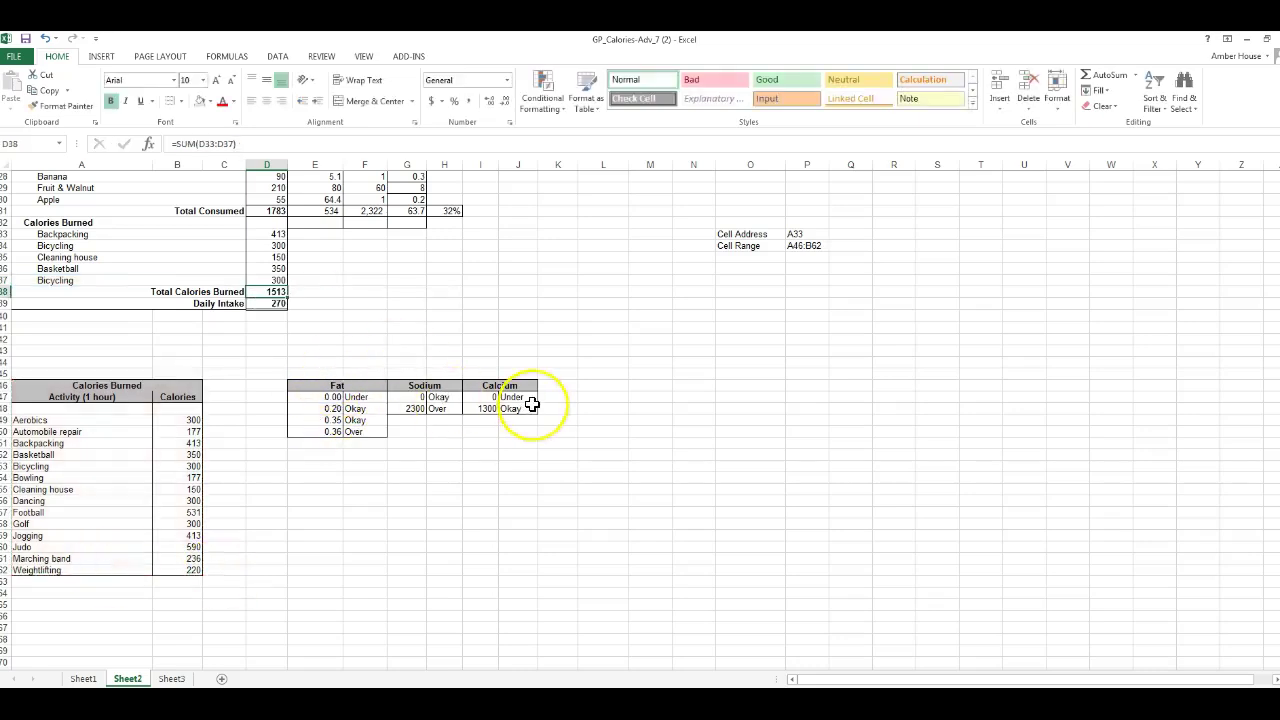
scroll(540, 403, "up", 9)
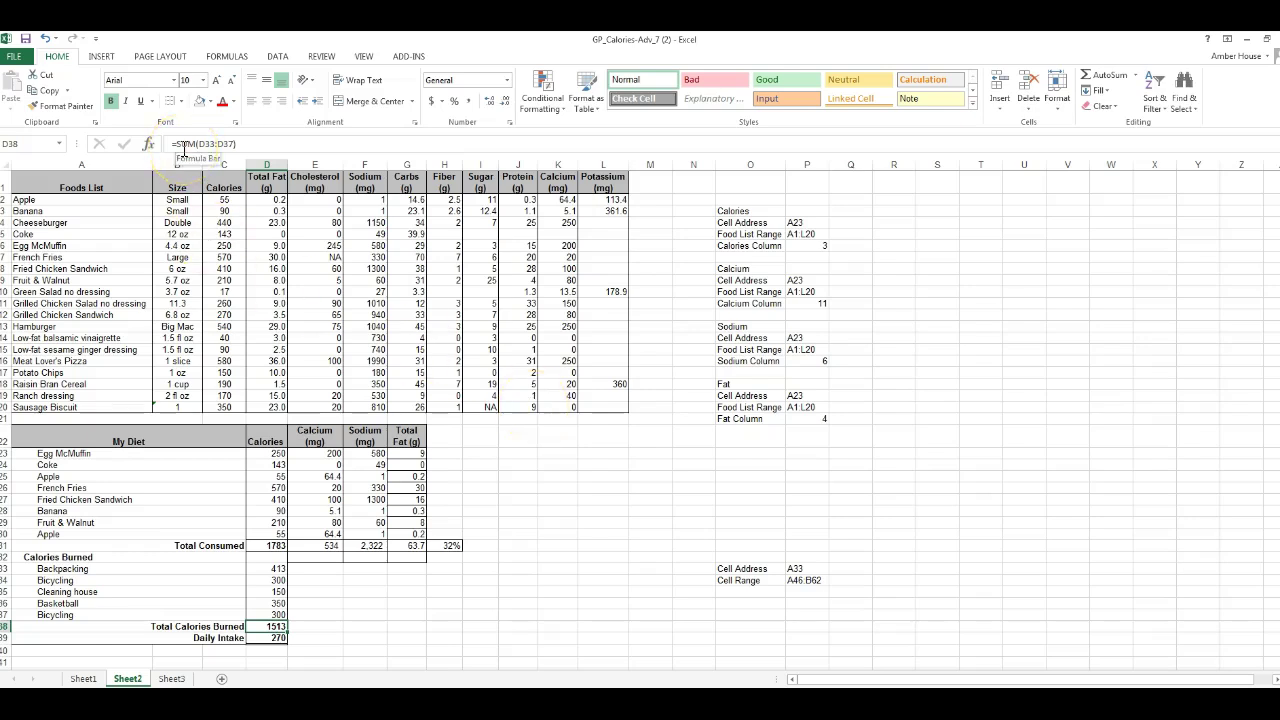
scroll(465, 575, "down", 4)
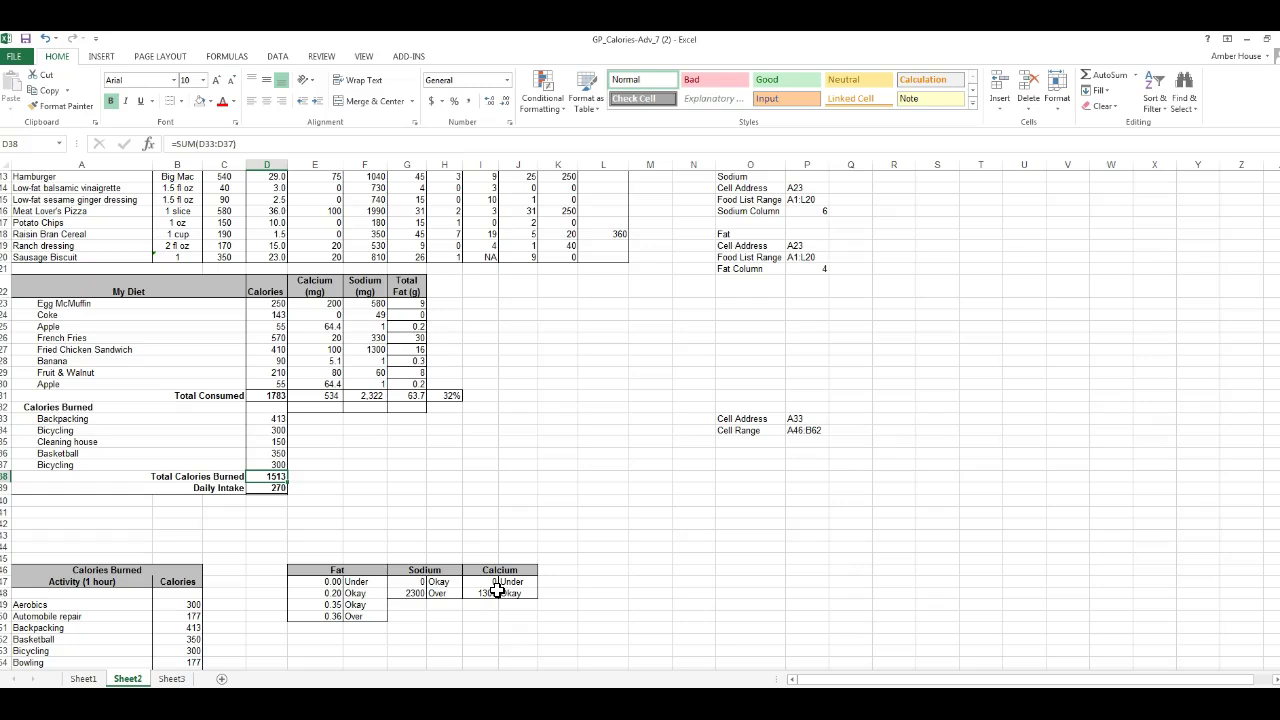
scroll(686, 600, "up", 4)
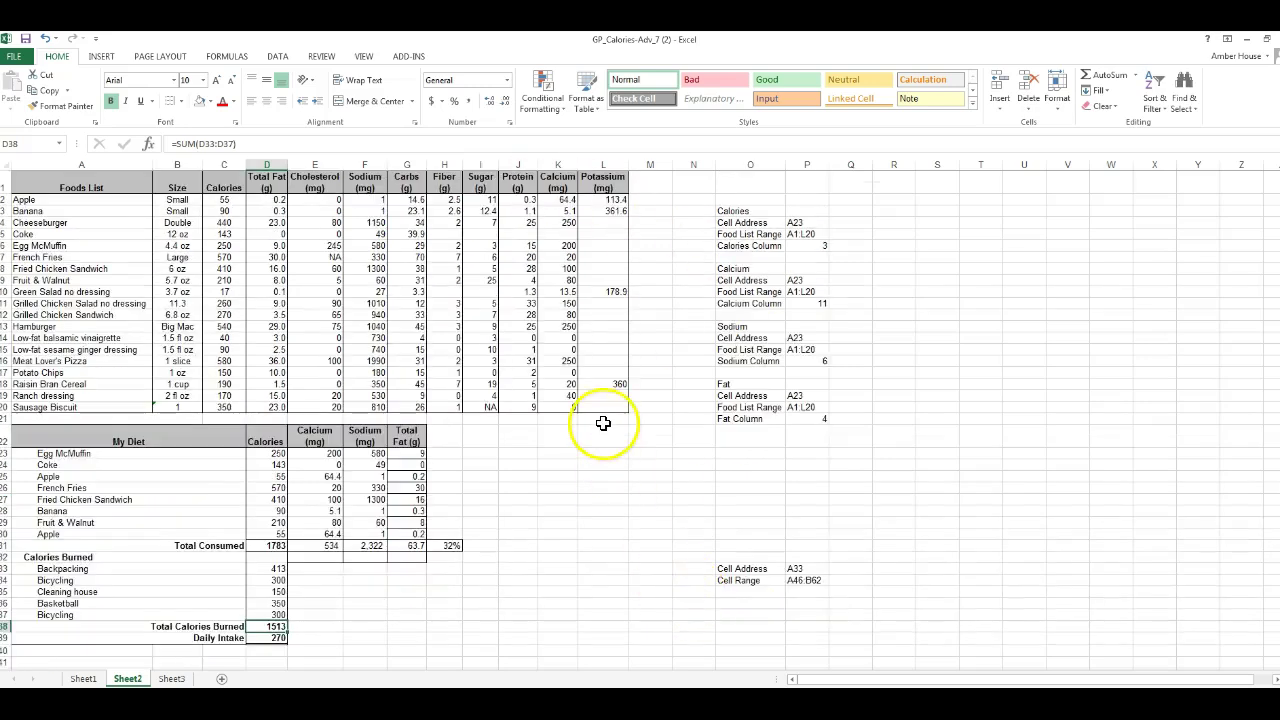